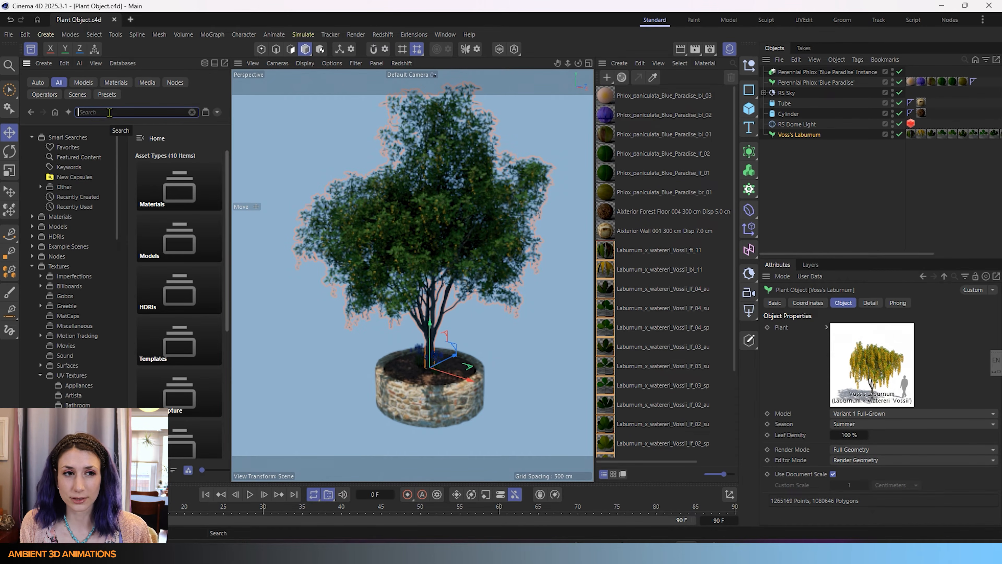
# Search the asset library for "laubwerk" and browse the plant models
pyautogui.write('lau')
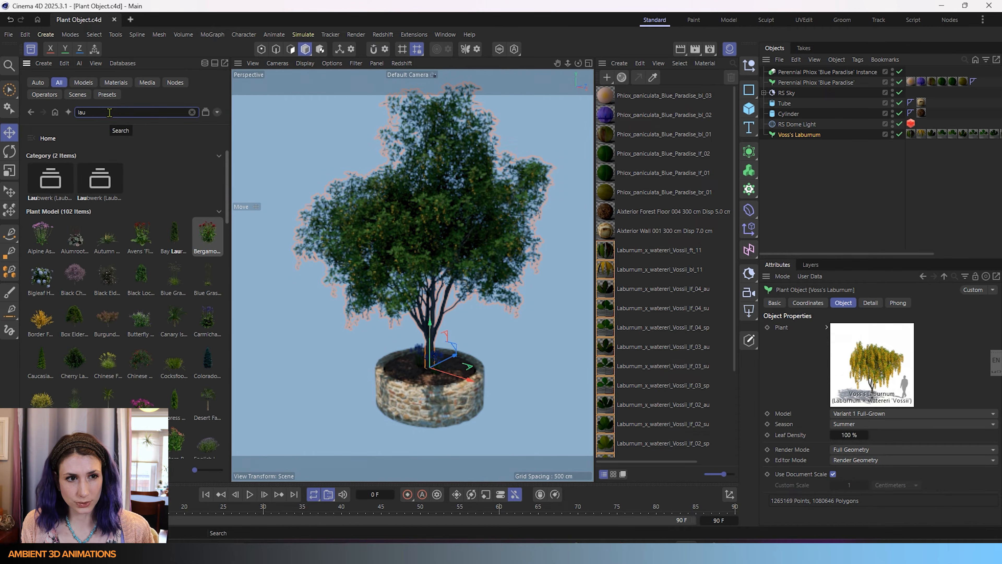
pyautogui.write('b')
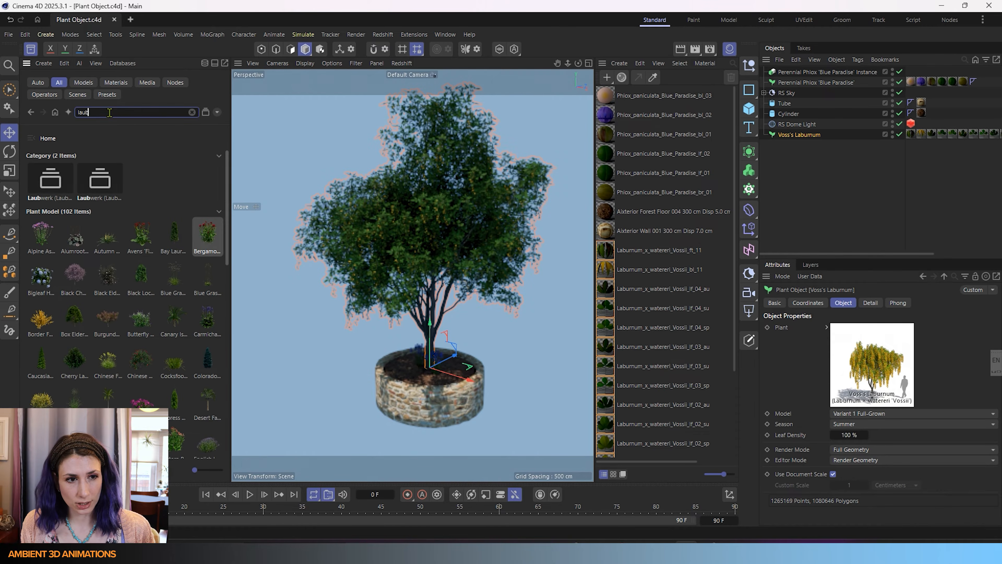
pyautogui.write('werk')
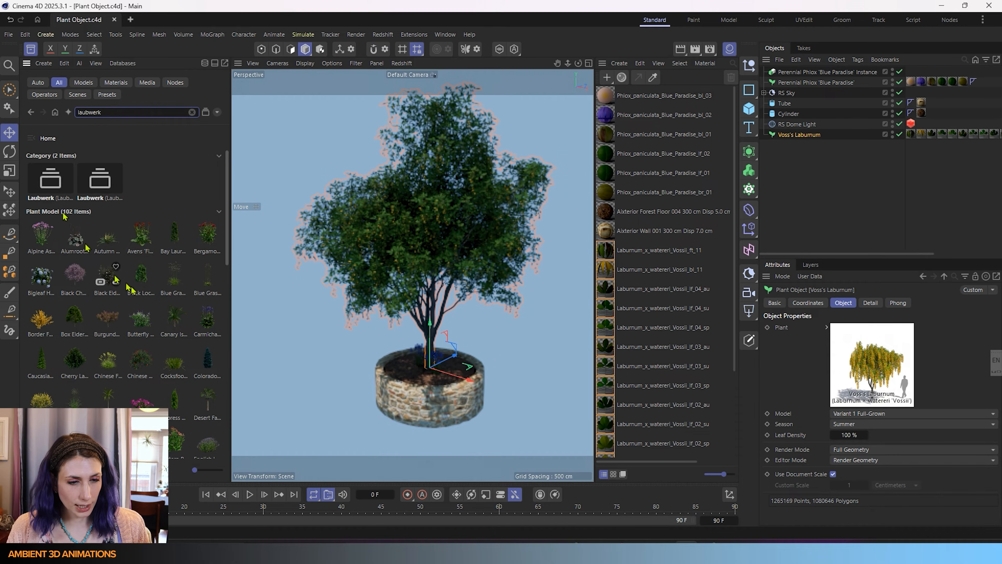
pyautogui.scroll(-2, 171, 283)
pyautogui.scroll(-12, 171, 284)
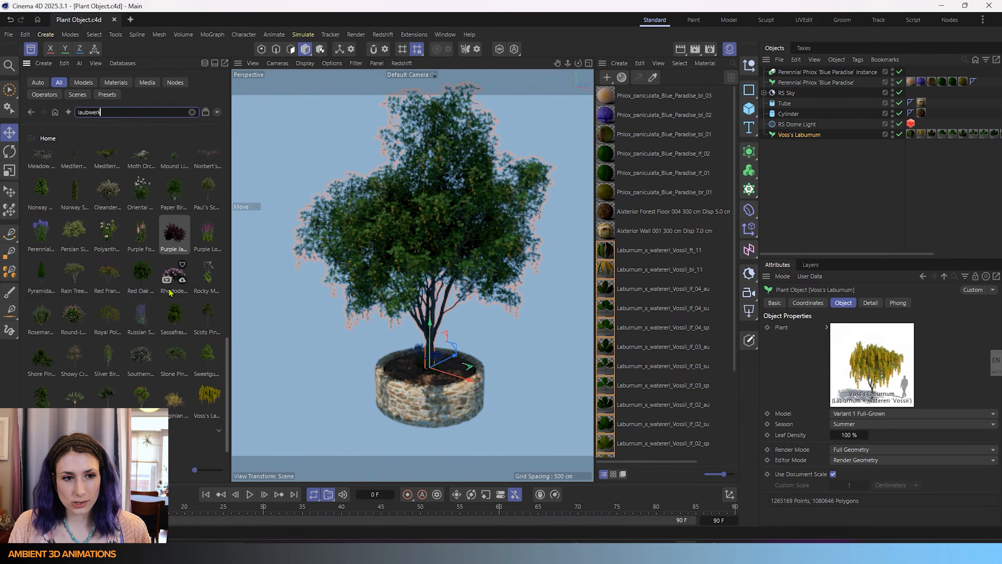
pyautogui.scroll(2, 170, 292)
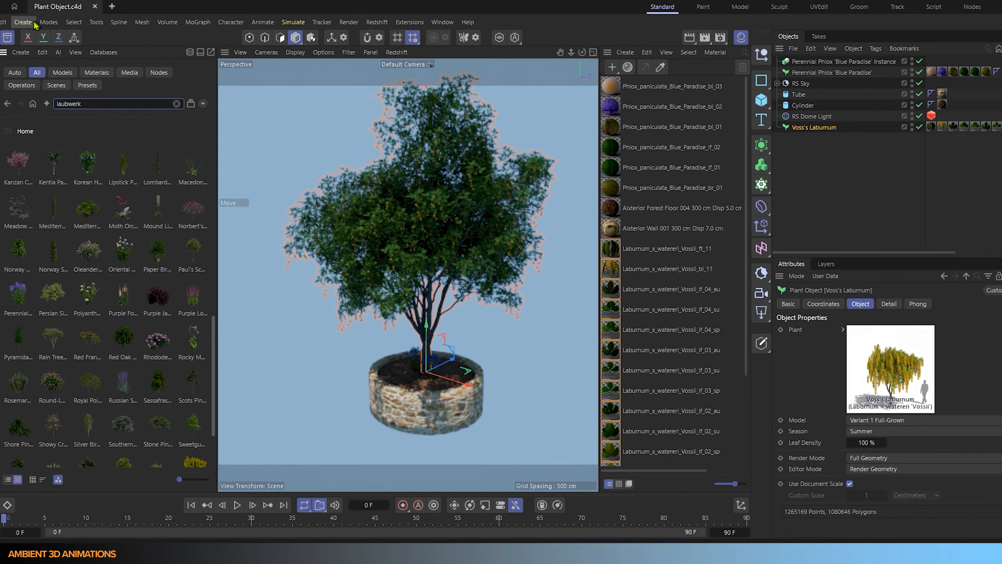
pyautogui.click(52, 37)
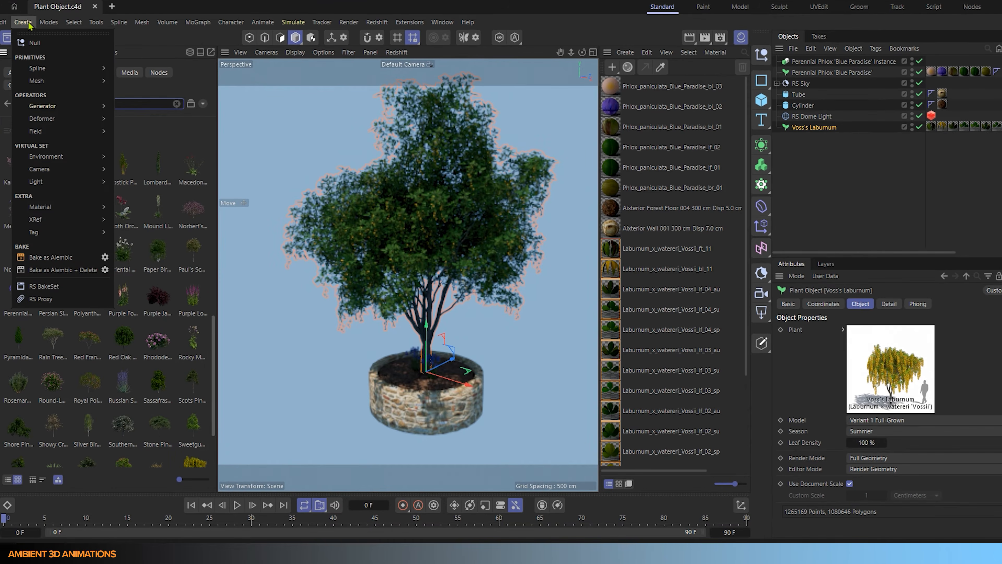
pyautogui.moveTo(52, 110)
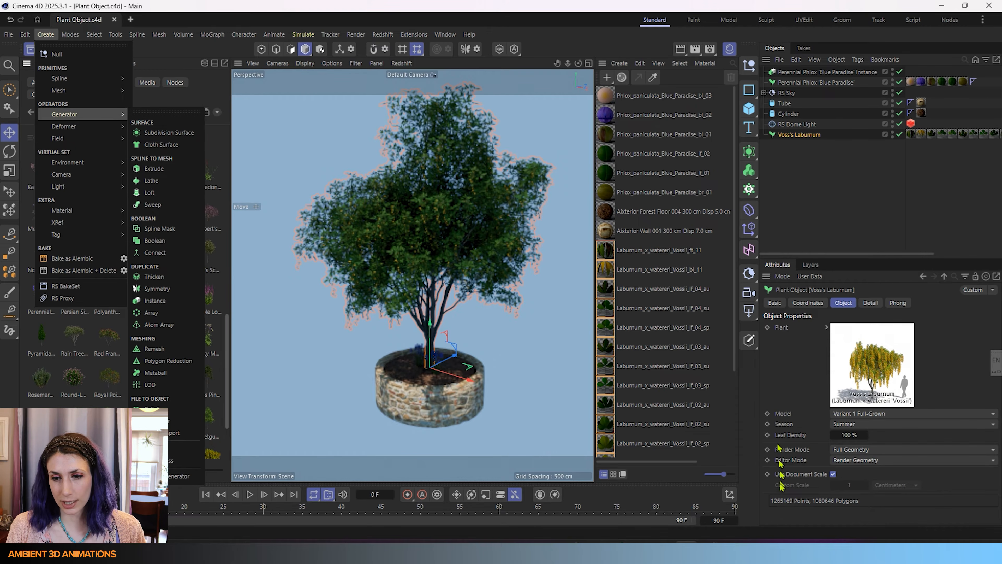
pyautogui.click(557, 24)
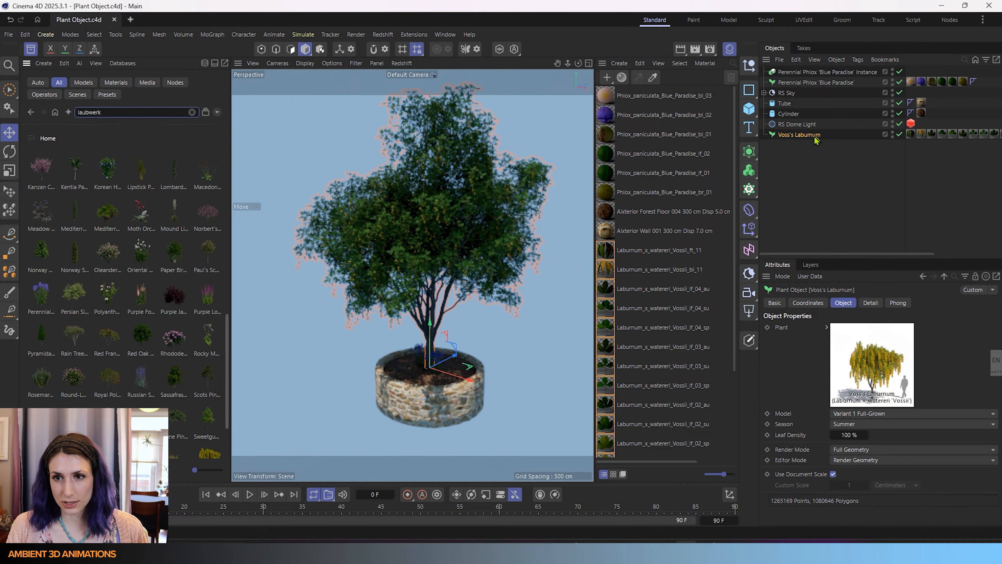
pyautogui.click(9, 35)
pyautogui.click(39, 164)
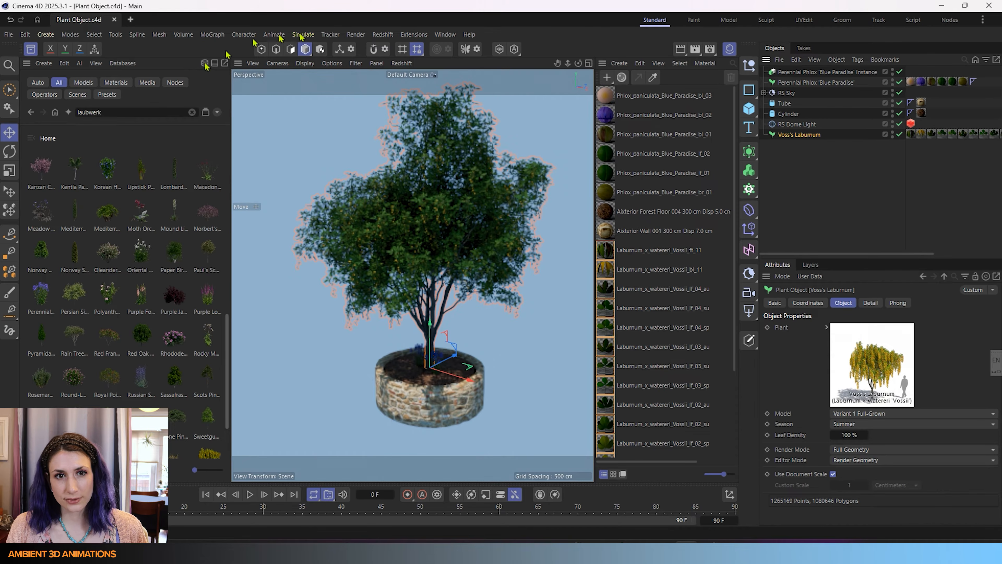
# Turn off Redshift rendering in the viewport and delete Voss's Laburnum, the Perennial Phlox 'Blue Paradise' plant and its instance from the scene
pyautogui.click(409, 74)
pyautogui.click(409, 87)
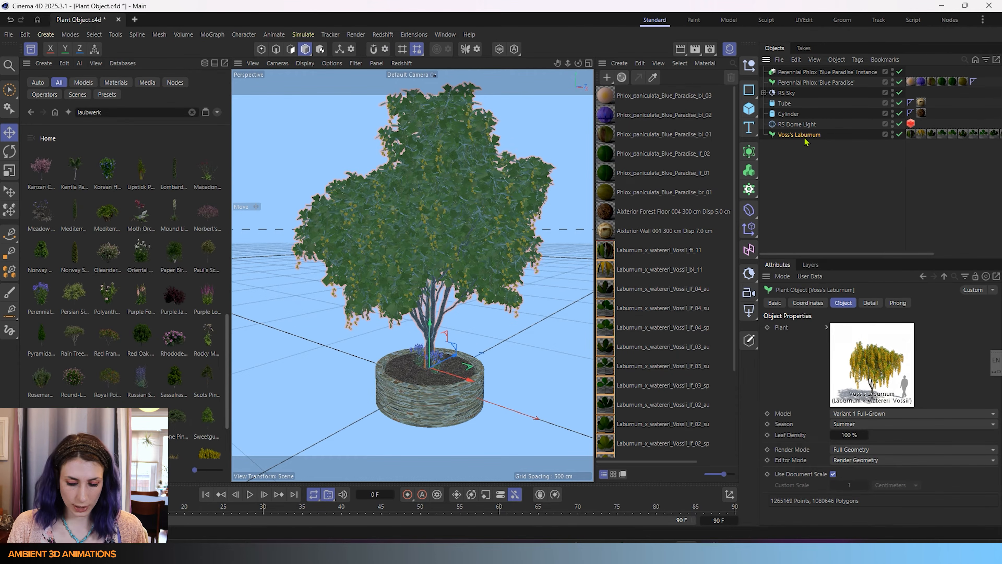
pyautogui.press('Delete')
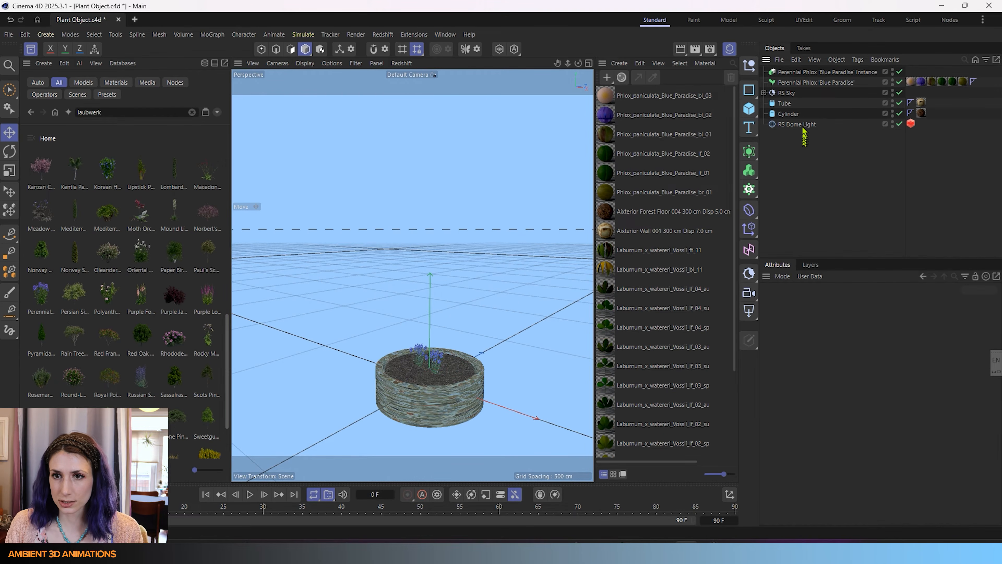
pyautogui.click(797, 72)
pyautogui.press('Delete')
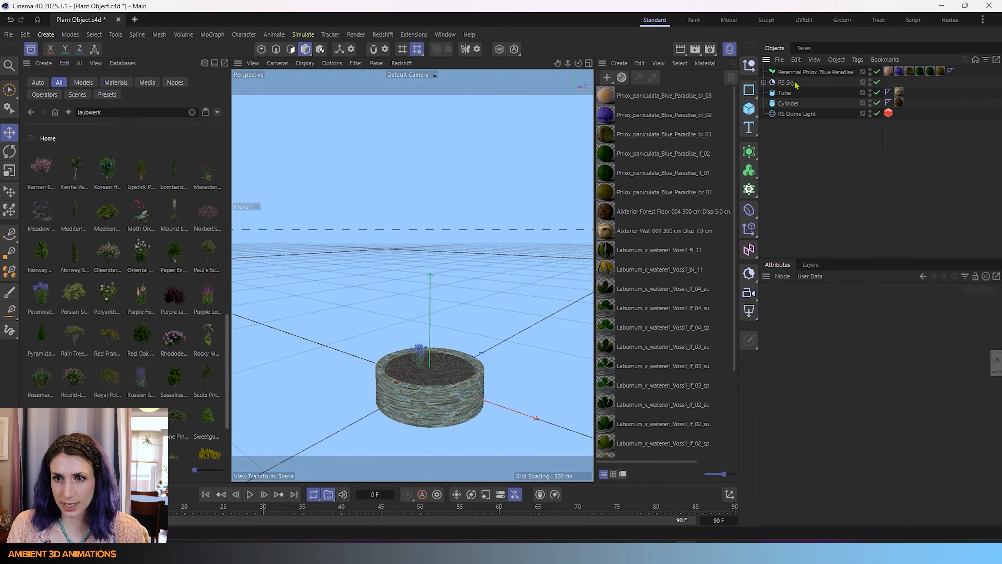
pyautogui.click(797, 72)
pyautogui.press('Delete')
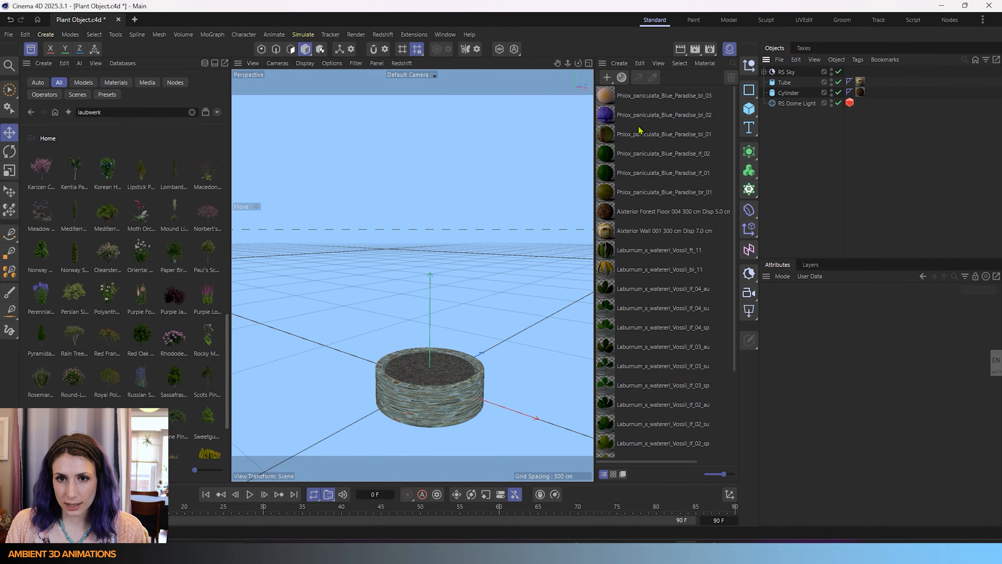
# Delete all the Phlox_paniculata_Blue_Paradise materials, from bl_03 to br_01, while keeping the forest floor material
pyautogui.click(643, 103)
pyautogui.scroll(-3, 671, 287)
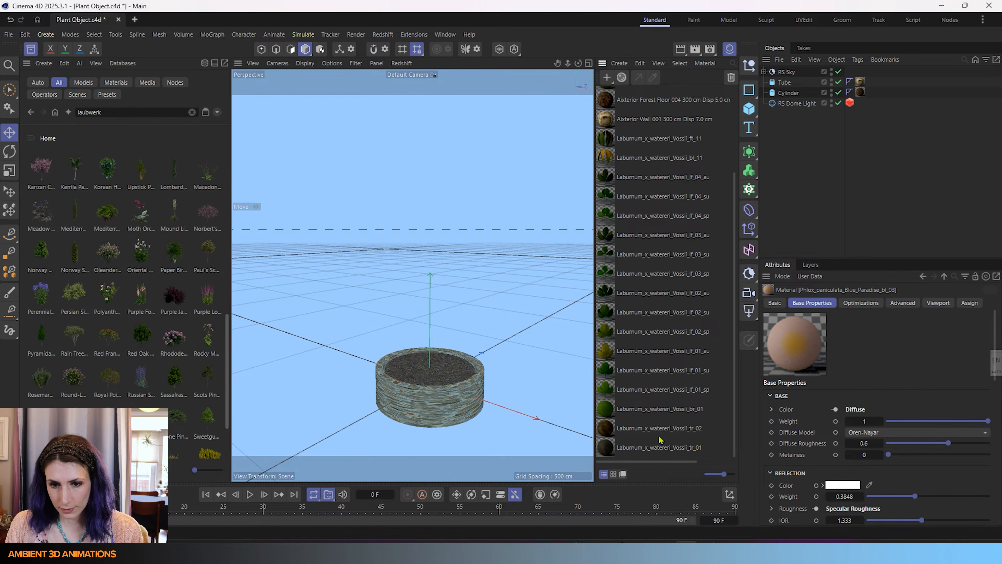
pyautogui.scroll(3, 653, 421)
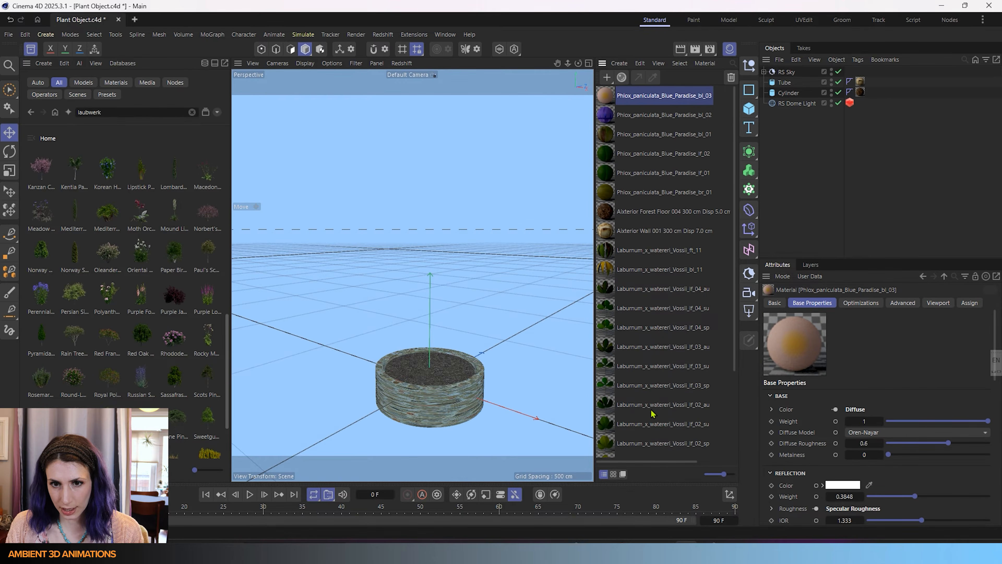
pyautogui.keyDown('shift'); pyautogui.click(675, 211); pyautogui.keyUp('shift')
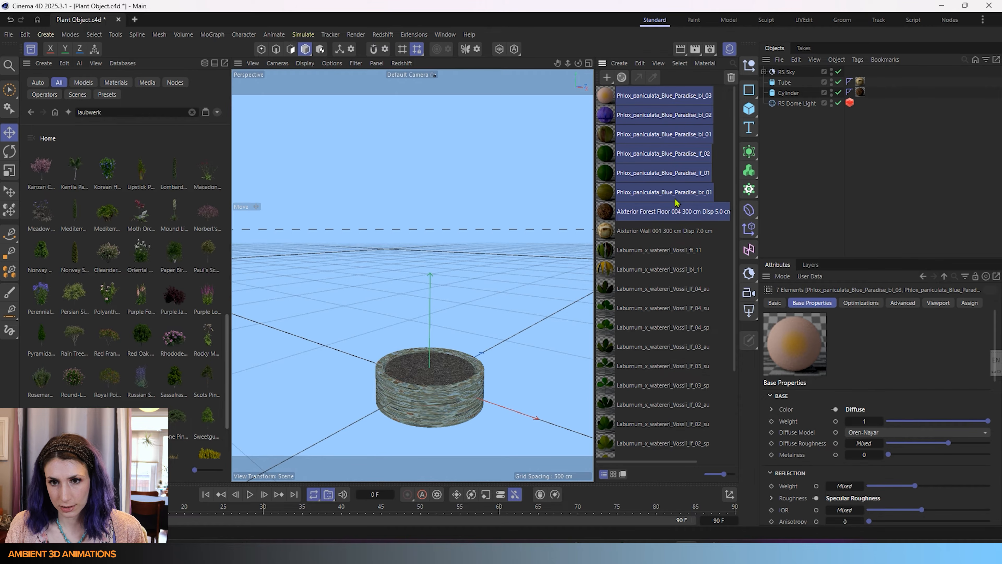
pyautogui.keyDown('shift'); pyautogui.click(675, 200); pyautogui.keyUp('shift')
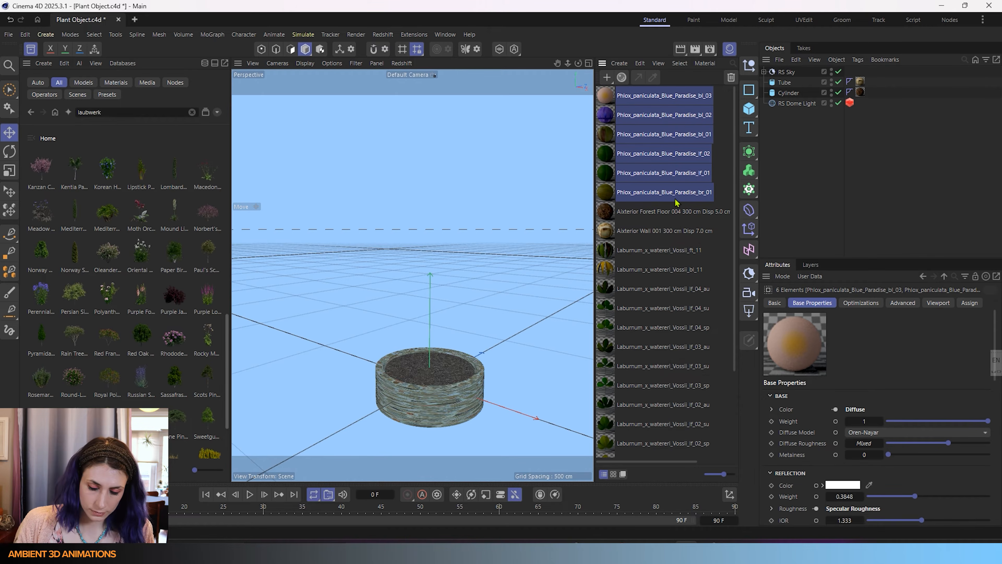
pyautogui.press('Delete')
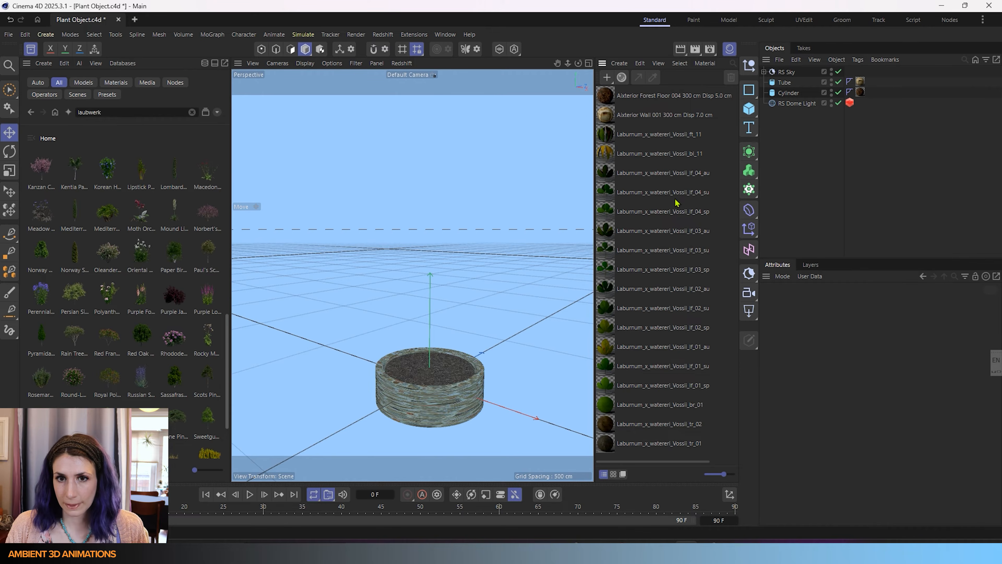
# Delete all the Laburnum_x_watereri_Vossii materials, from ft_11 to tr_01
pyautogui.click(644, 137)
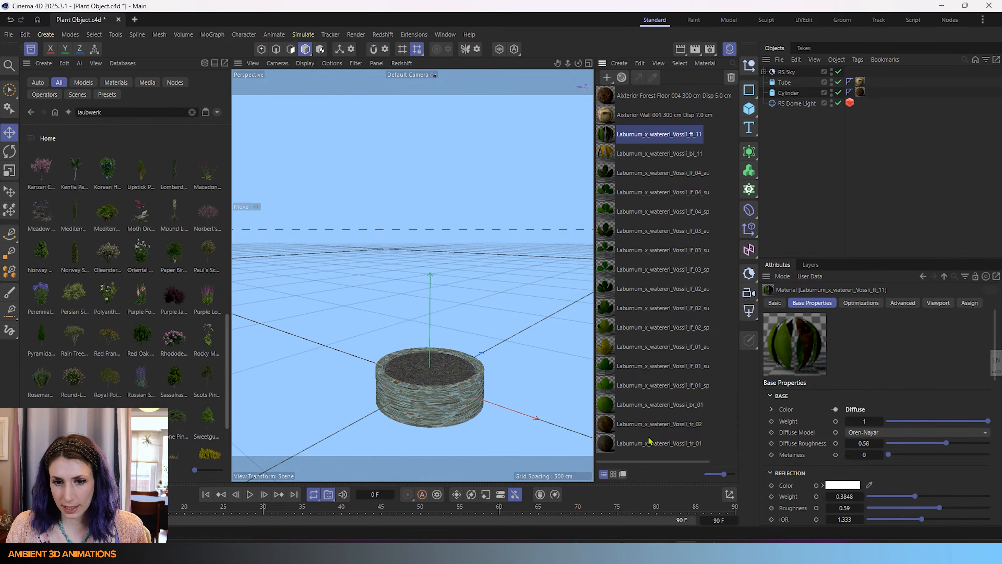
pyautogui.keyDown('shift'); pyautogui.click(650, 443); pyautogui.keyUp('shift')
pyautogui.press('Delete')
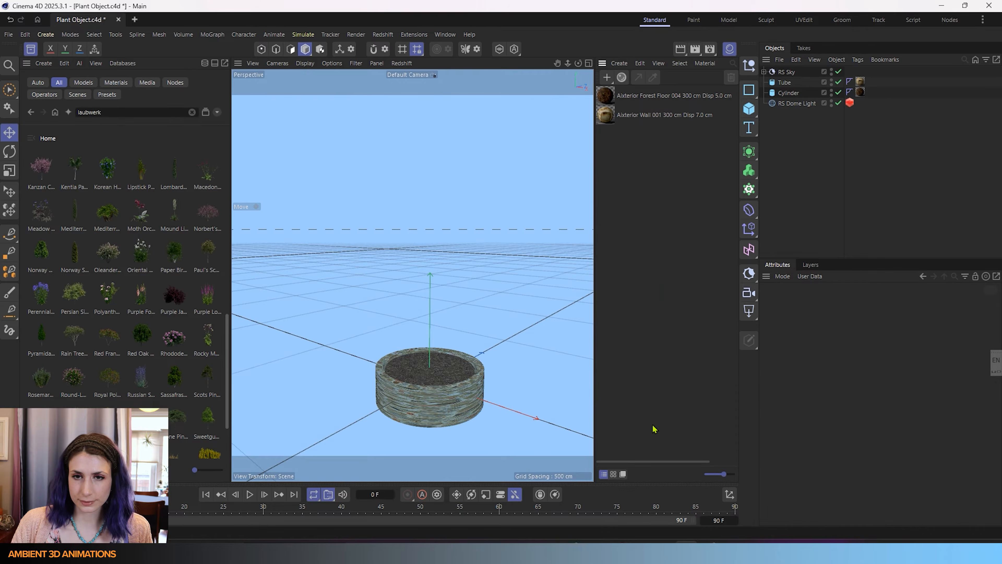
pyautogui.click(450, 400)
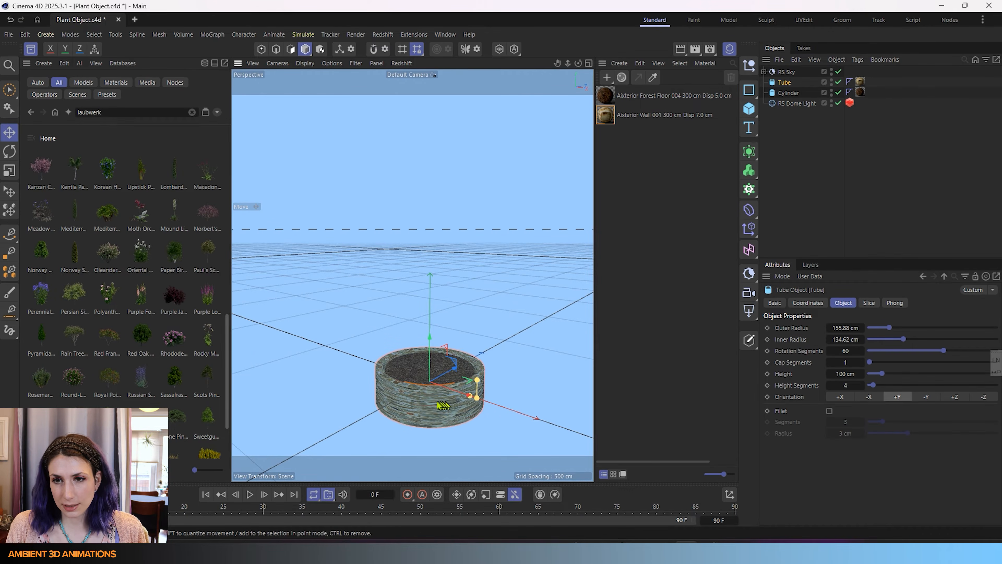
pyautogui.click(749, 109)
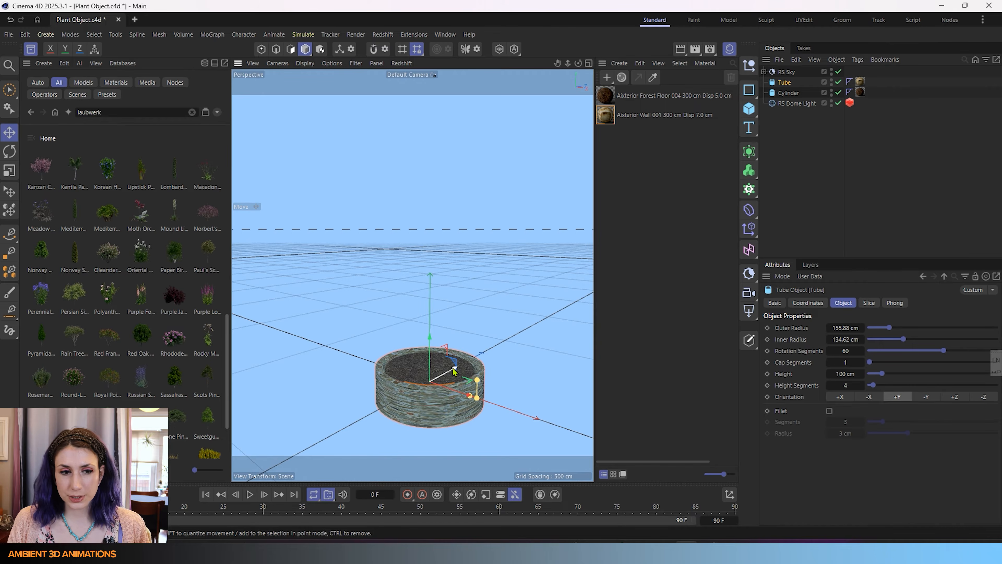
pyautogui.scroll(3, 499, 402)
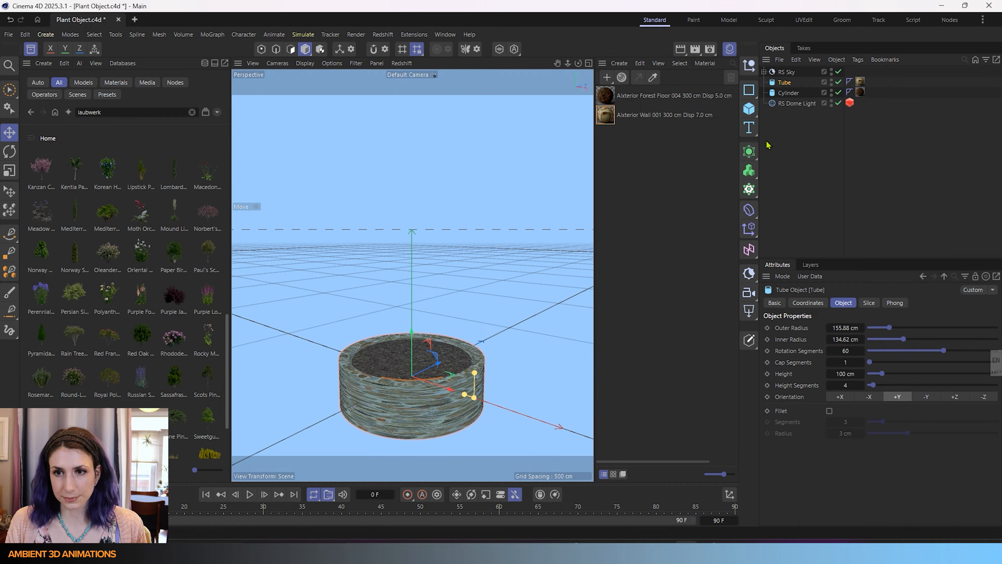
# Add a Plant generator object to the scene
pyautogui.click(51, 36)
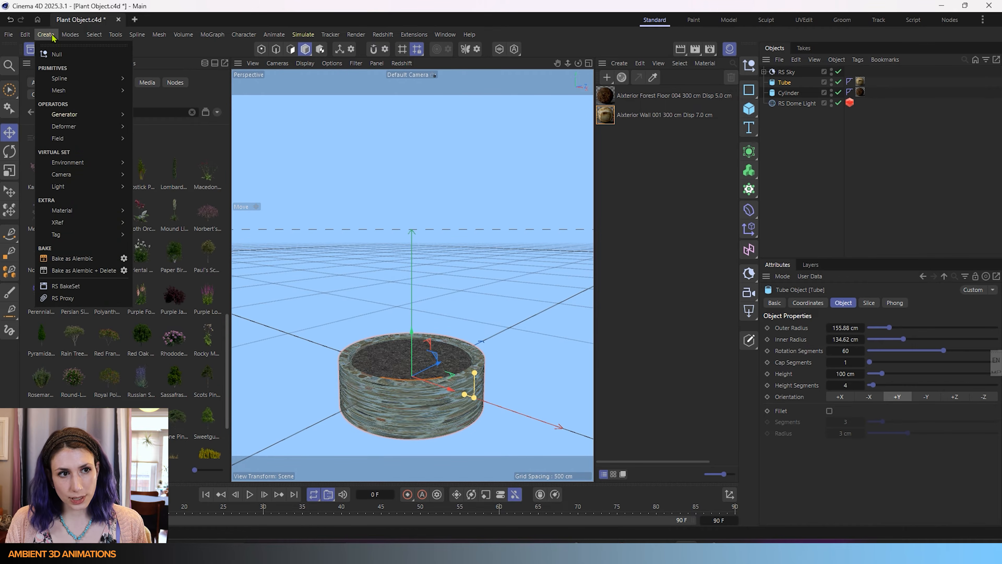
pyautogui.moveTo(45, 119)
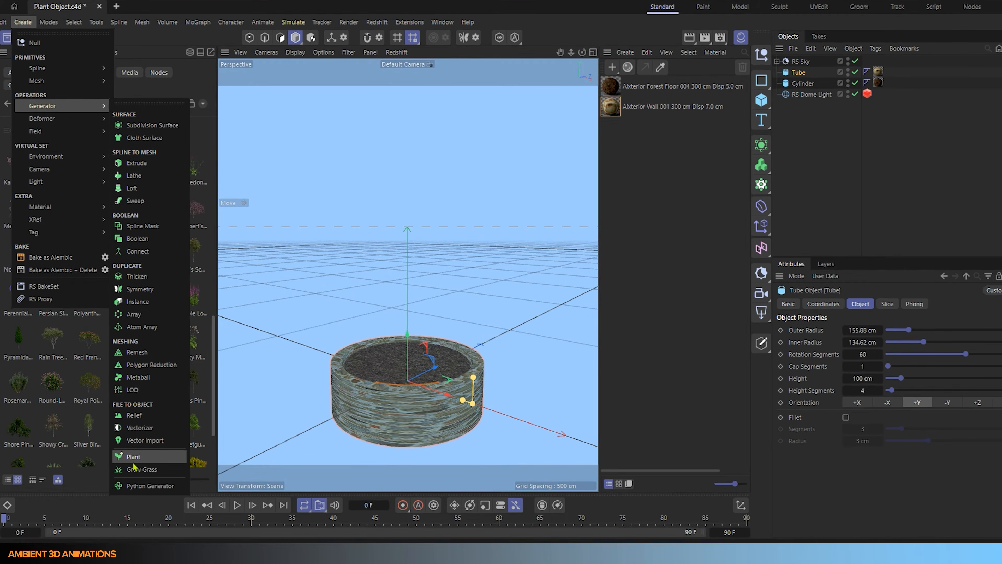
pyautogui.click(137, 459)
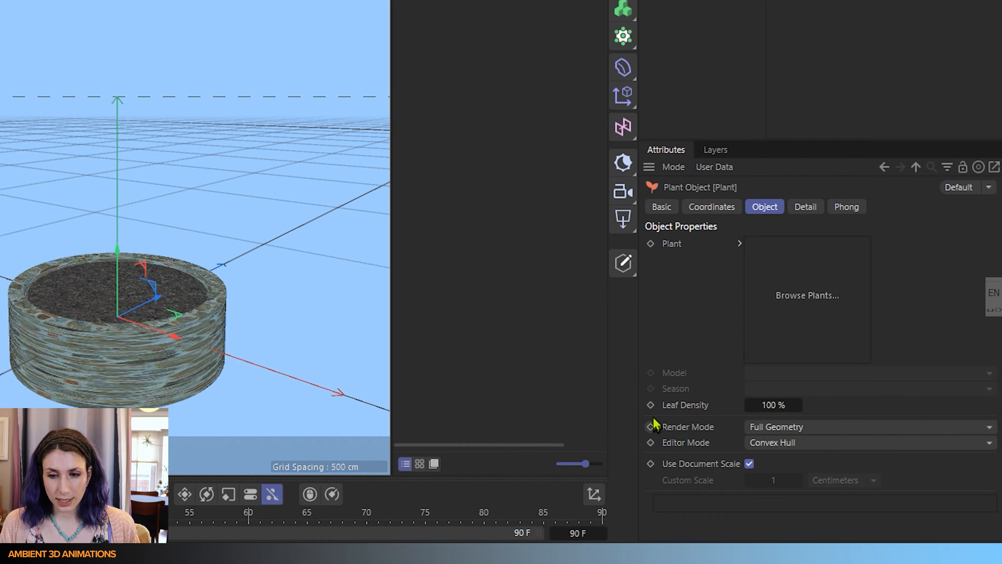
# Browse the plant library and assign the Voss's Laburnum tree to the new Plant object
pyautogui.click(802, 302)
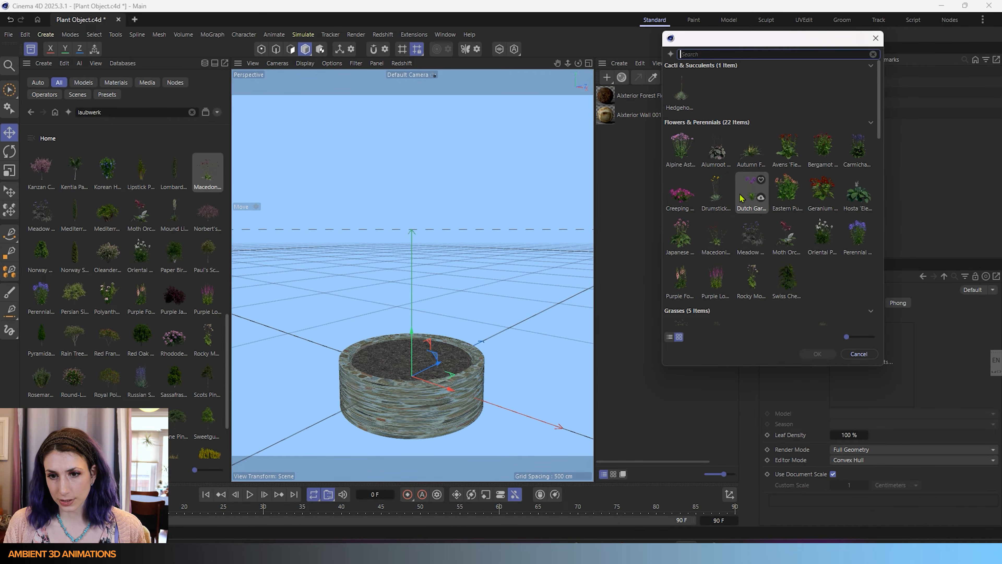
pyautogui.scroll(-3, 740, 197)
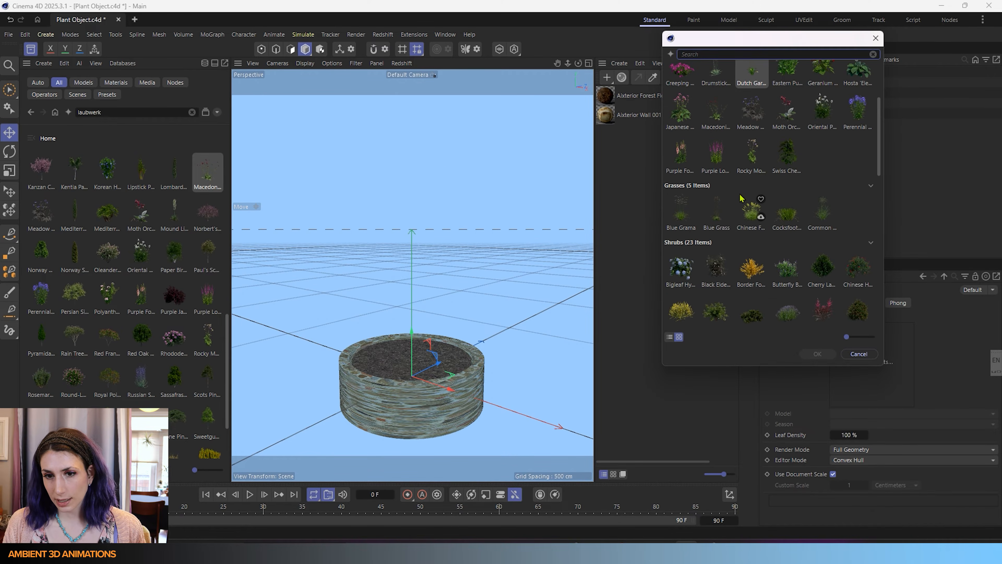
pyautogui.scroll(-8, 740, 197)
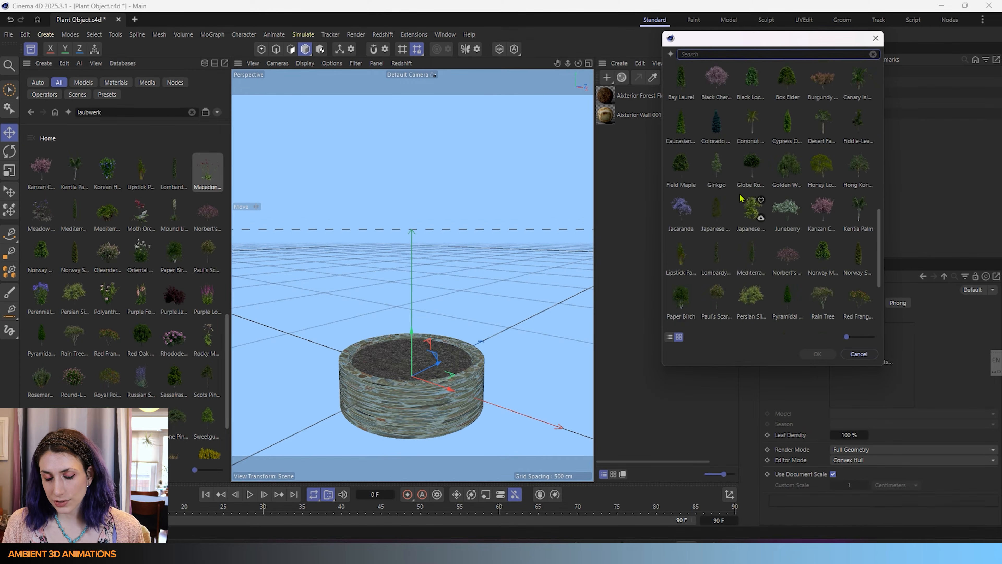
pyautogui.scroll(-3, 740, 198)
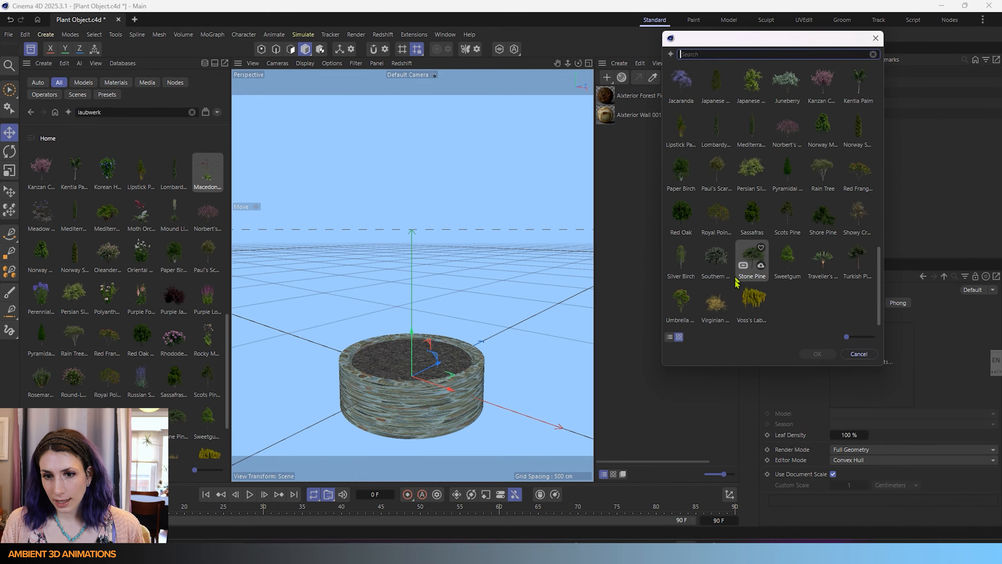
pyautogui.scroll(3, 760, 222)
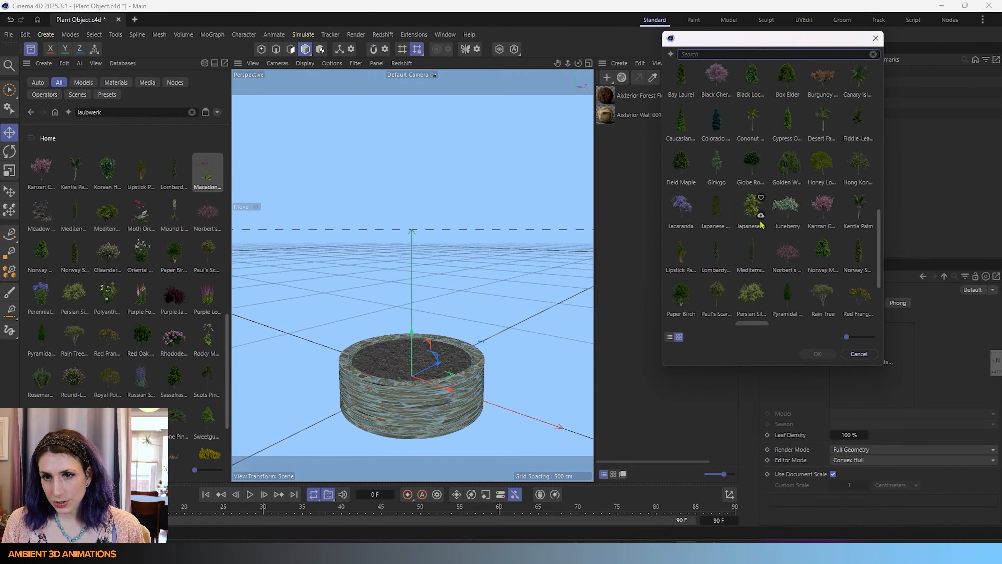
pyautogui.scroll(3, 751, 201)
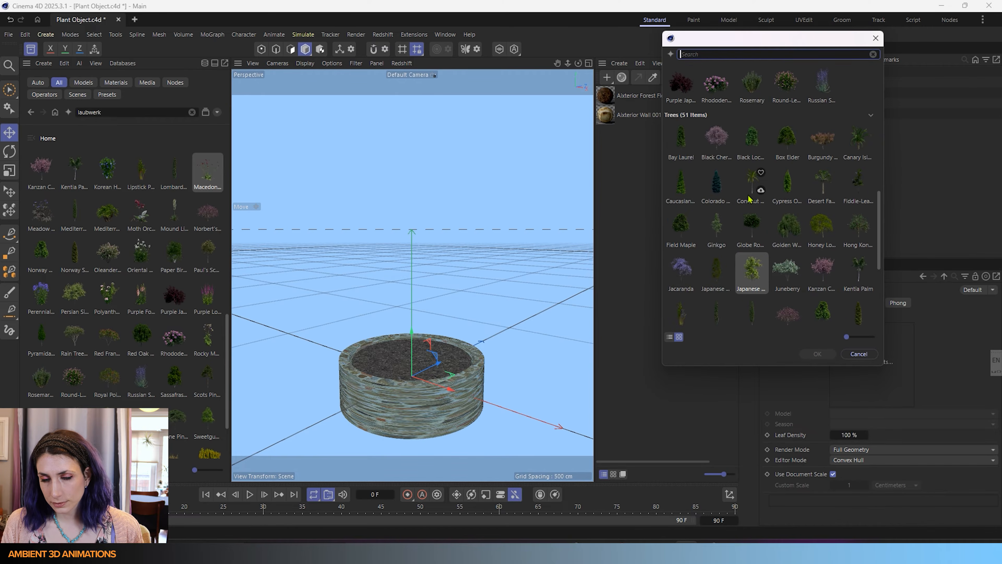
pyautogui.scroll(3, 750, 199)
pyautogui.scroll(-3, 750, 199)
pyautogui.scroll(-6, 750, 199)
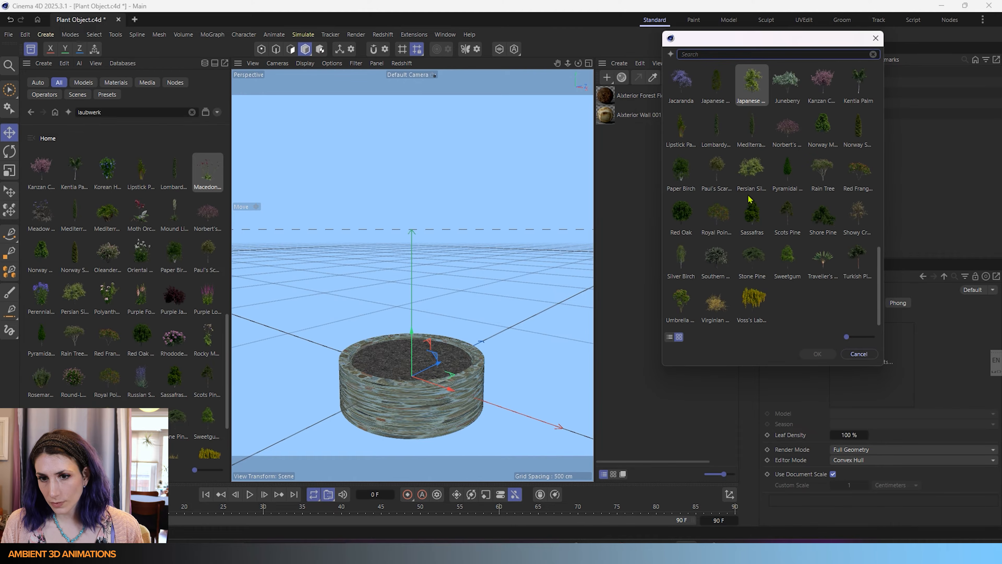
pyautogui.click(756, 303)
pyautogui.click(817, 354)
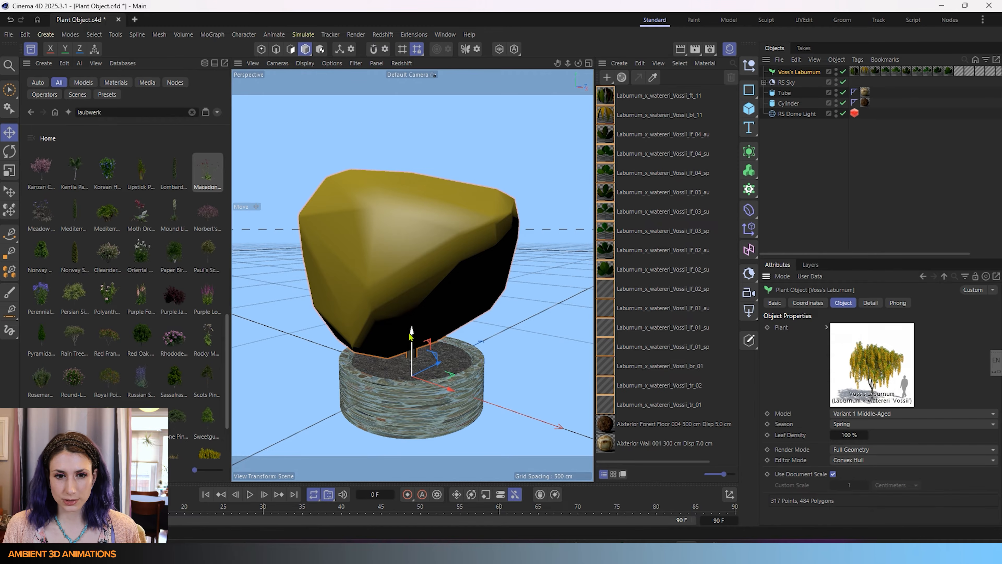
# Raise Voss's Laburnum along the Y axis so its trunk base sits at the soil surface of the round planter
pyautogui.moveTo(411, 335)
pyautogui.mouseDown()
pyautogui.moveTo(416, 298)
pyautogui.moveTo(417, 318)
pyautogui.mouseUp()
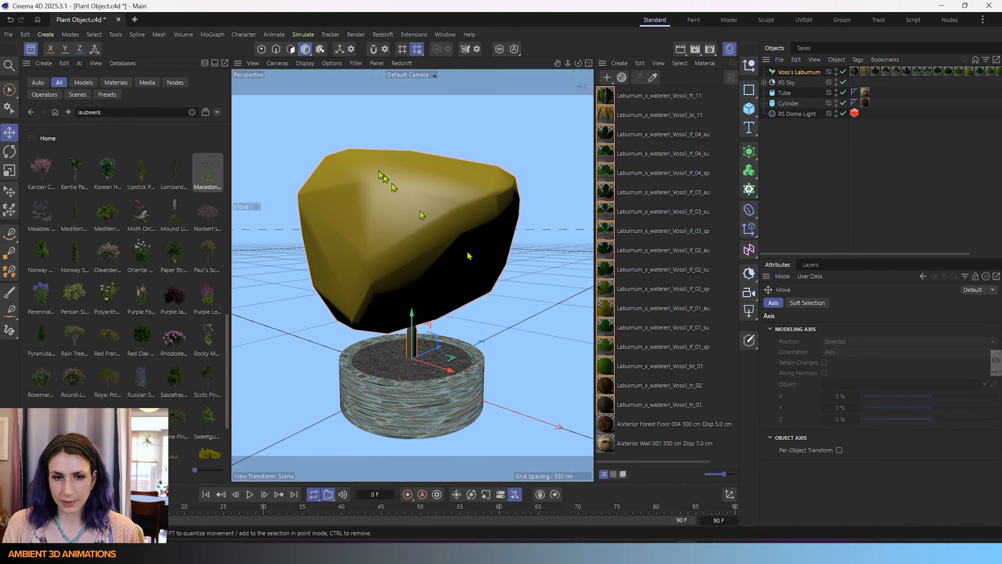
# Review the Output and Save render settings for the scene containing Voss's Laburnum
pyautogui.click(809, 72)
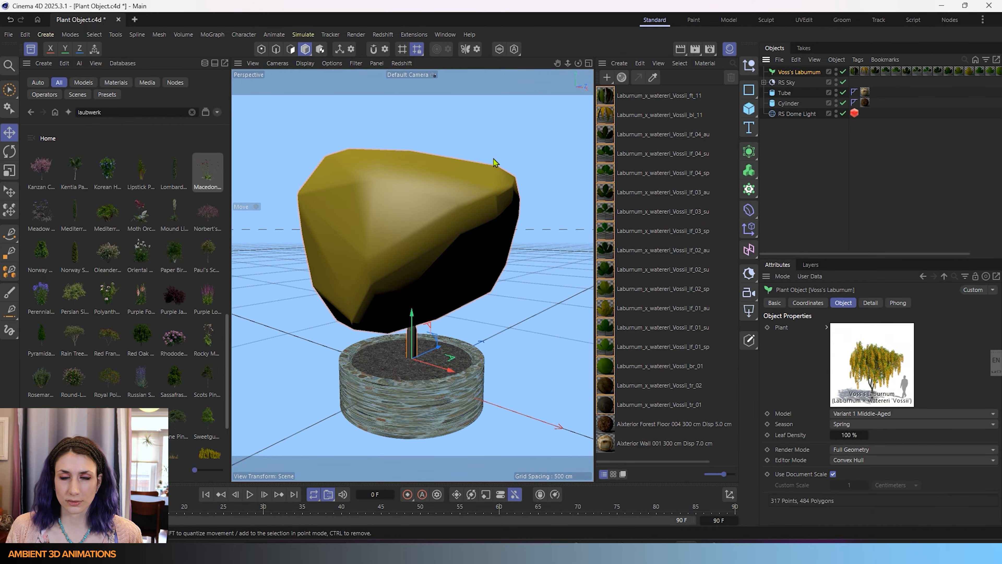
pyautogui.click(713, 51)
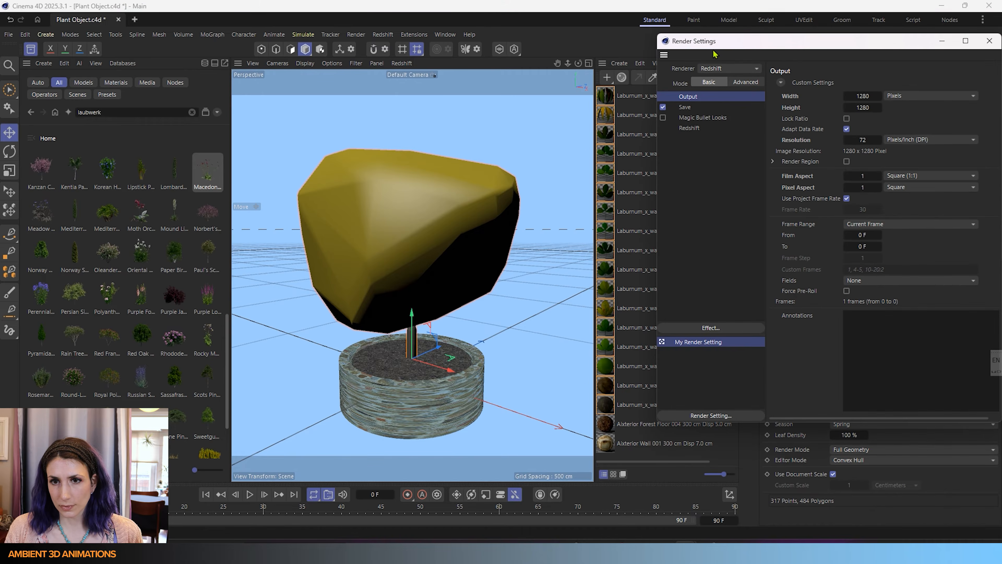
pyautogui.click(685, 109)
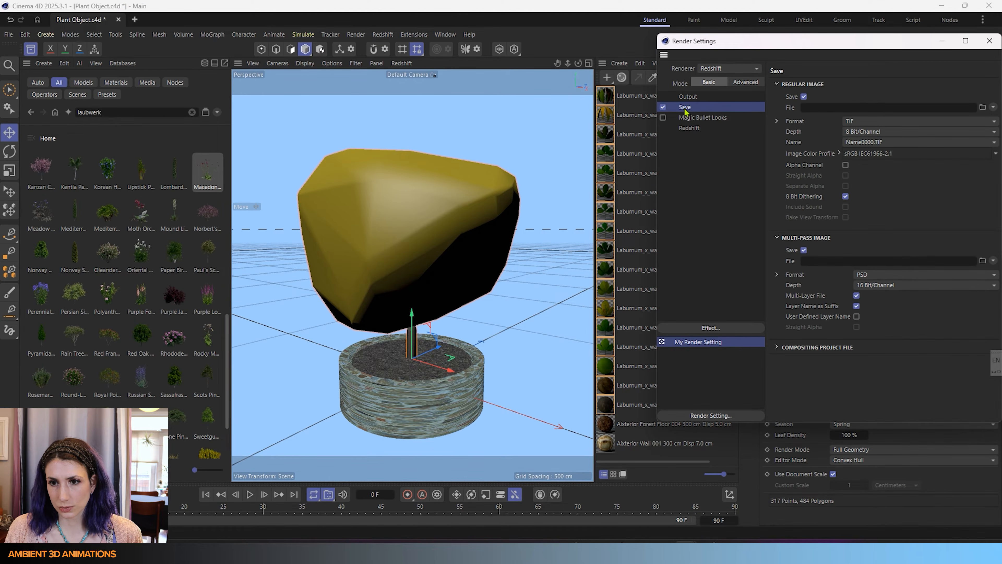
pyautogui.click(687, 127)
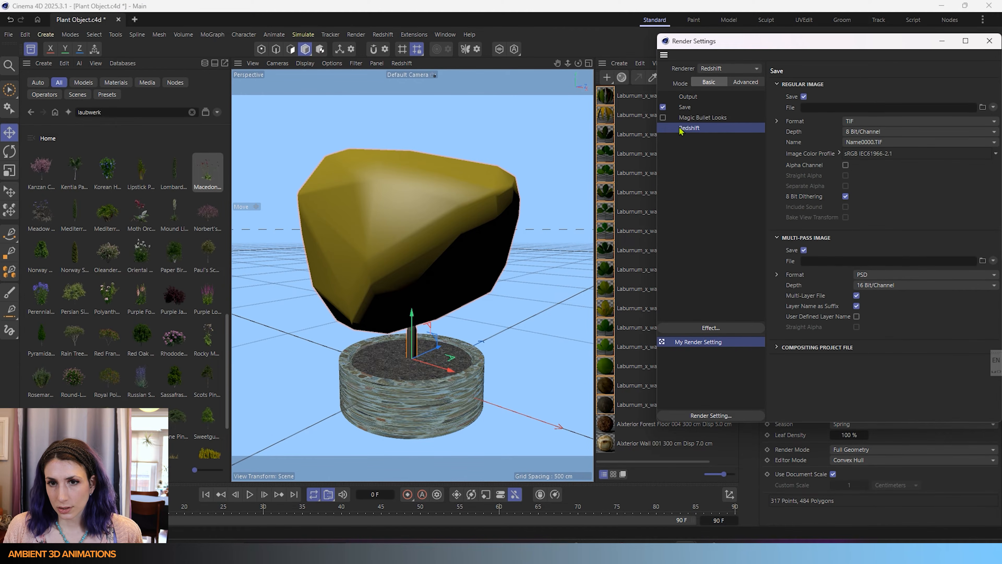
pyautogui.click(688, 98)
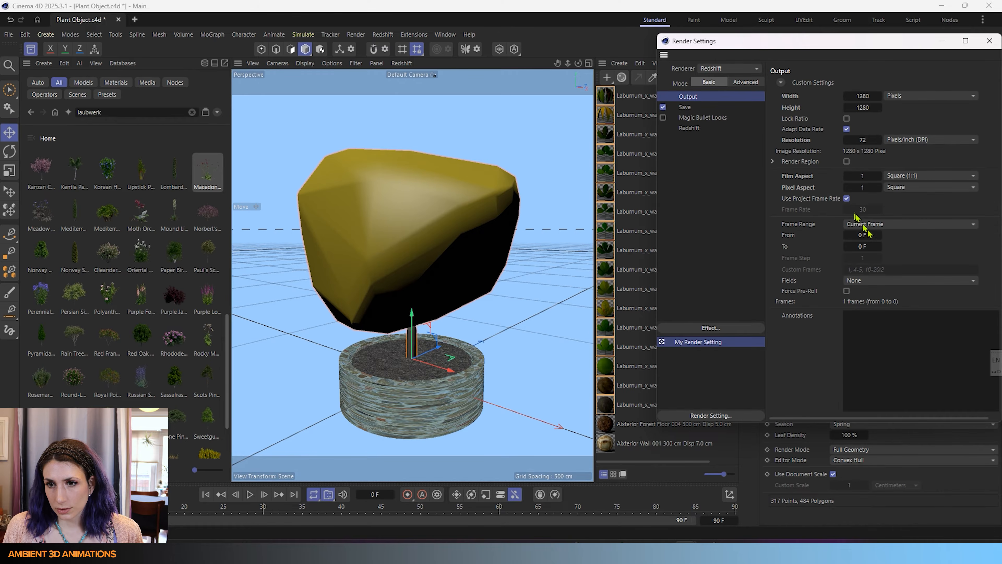
pyautogui.moveTo(880, 46); pyautogui.dragTo(820, 169)
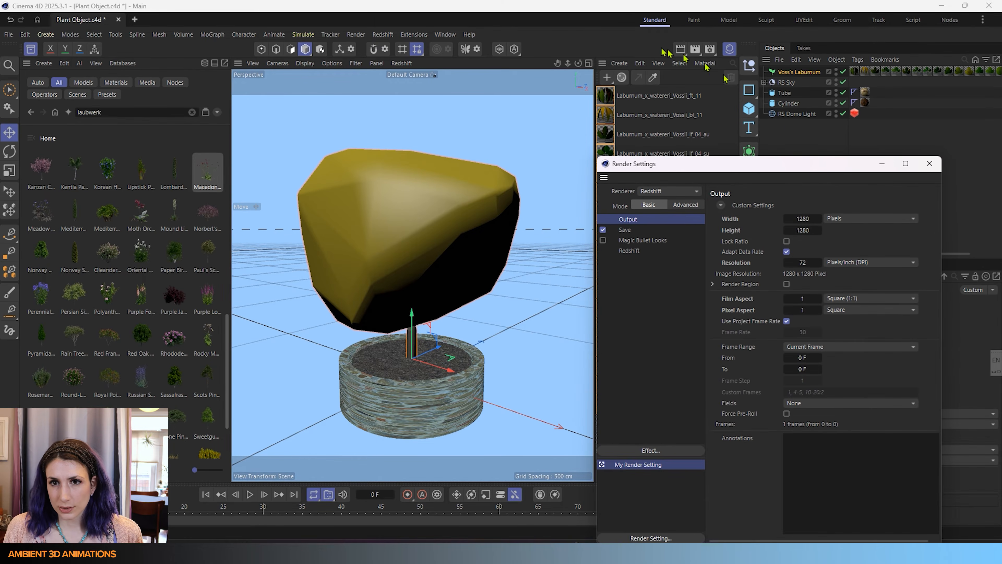
# Render the scene to the Picture Viewer and inspect the tree's foliage, trunk base and stone planter up close
pyautogui.click(691, 53)
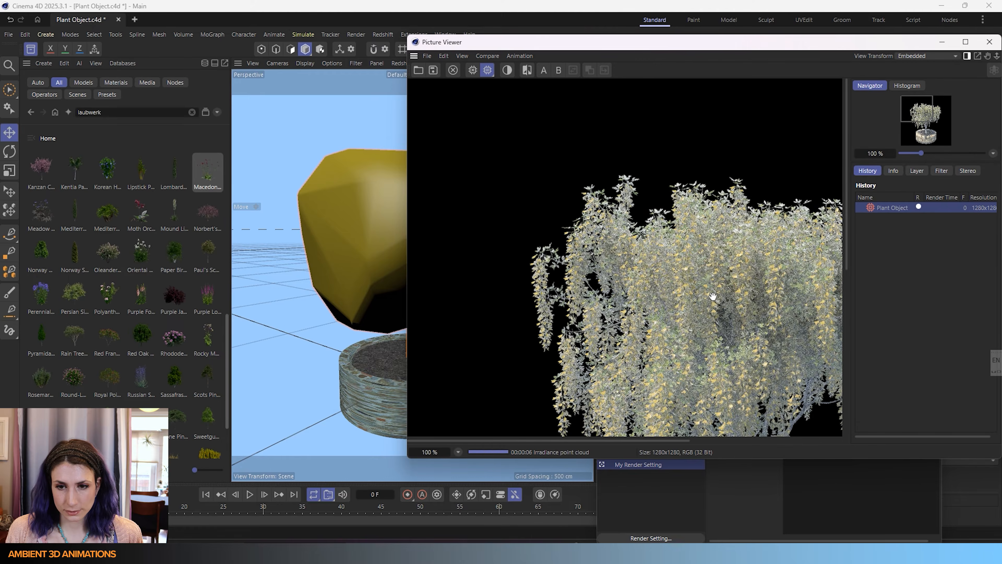
pyautogui.scroll(-2, 714, 299)
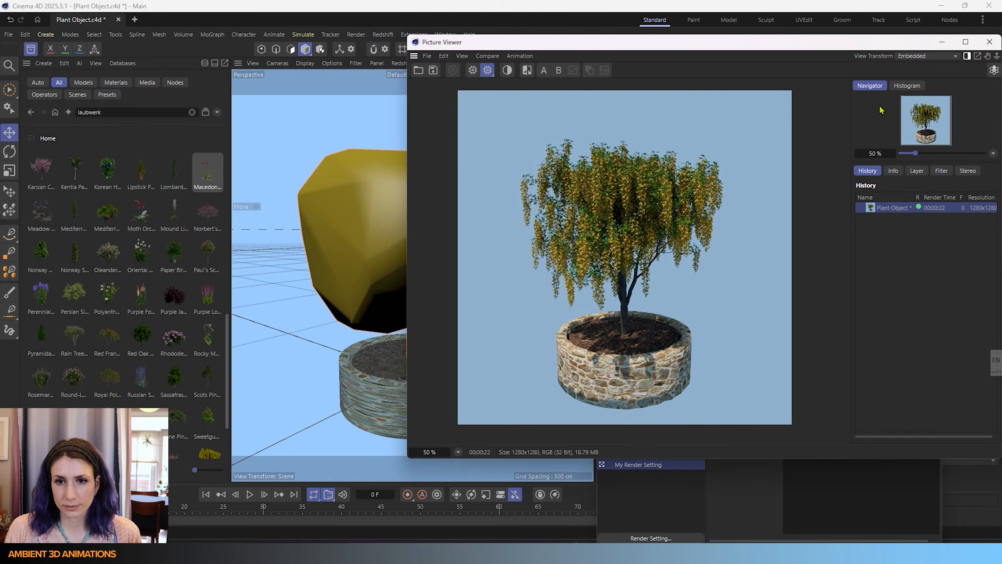
pyautogui.scroll(8, 624, 211)
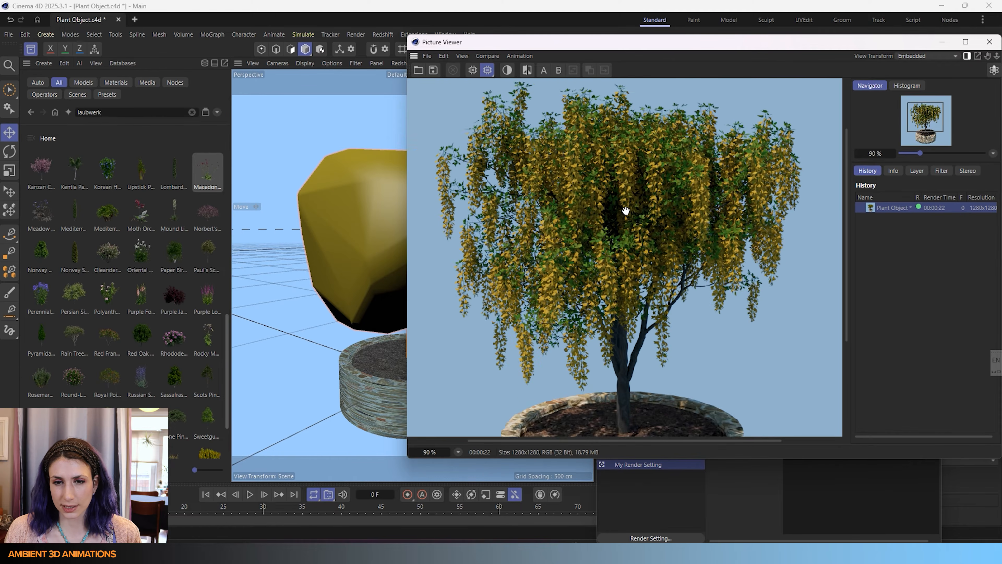
pyautogui.scroll(-5, 623, 215)
pyautogui.scroll(3, 633, 383)
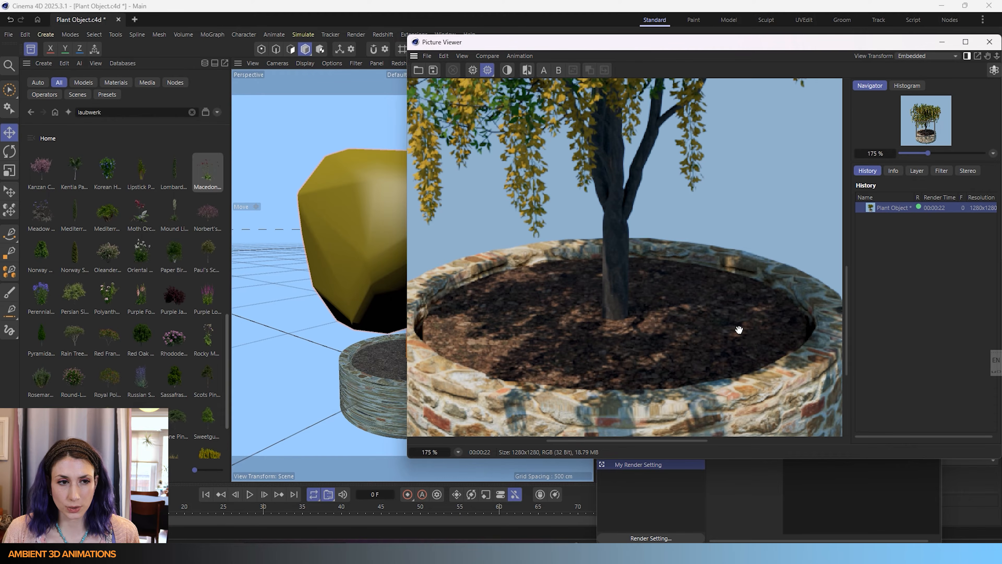
pyautogui.scroll(-5, 638, 335)
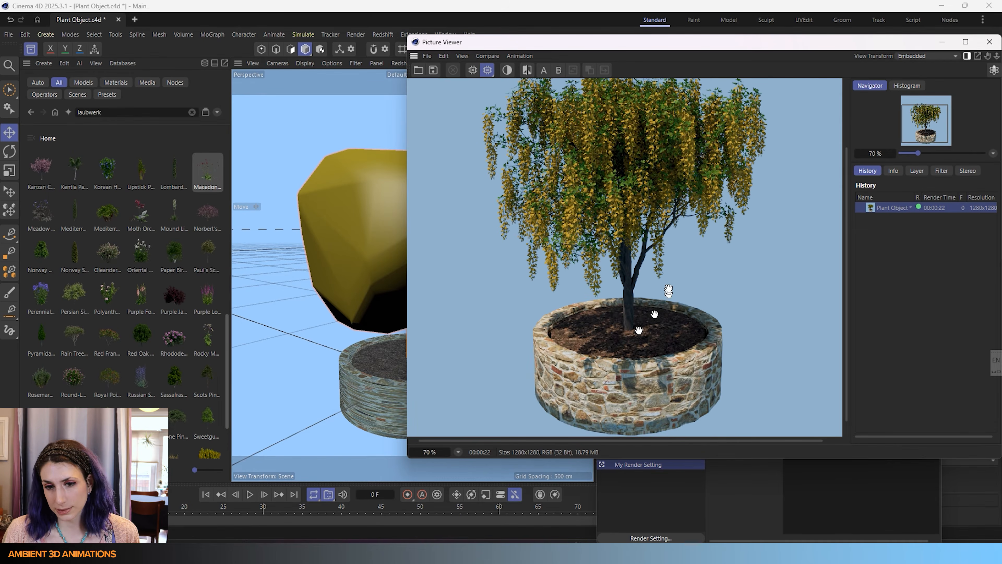
pyautogui.scroll(-1, 666, 272)
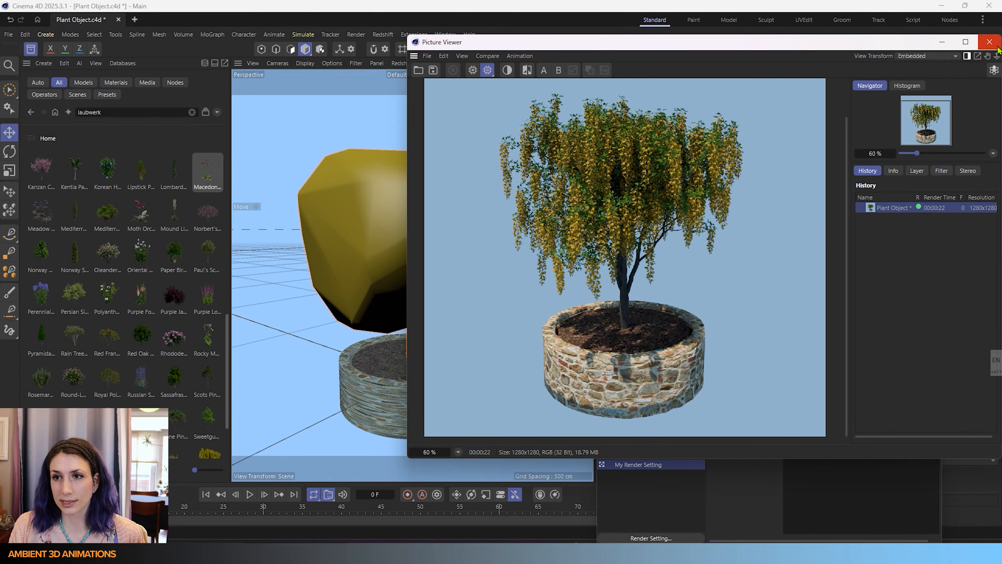
pyautogui.click(991, 43)
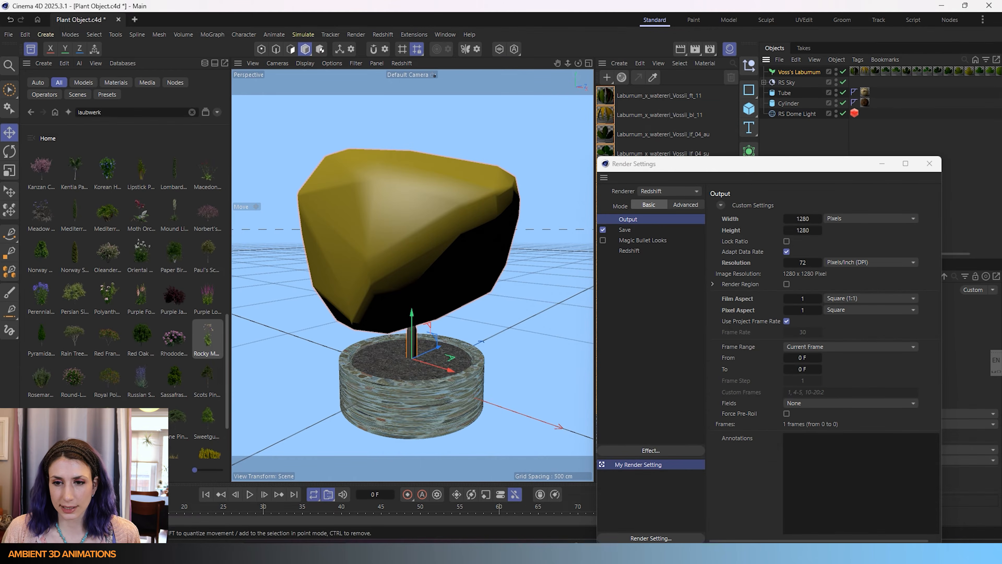
pyautogui.click(883, 165)
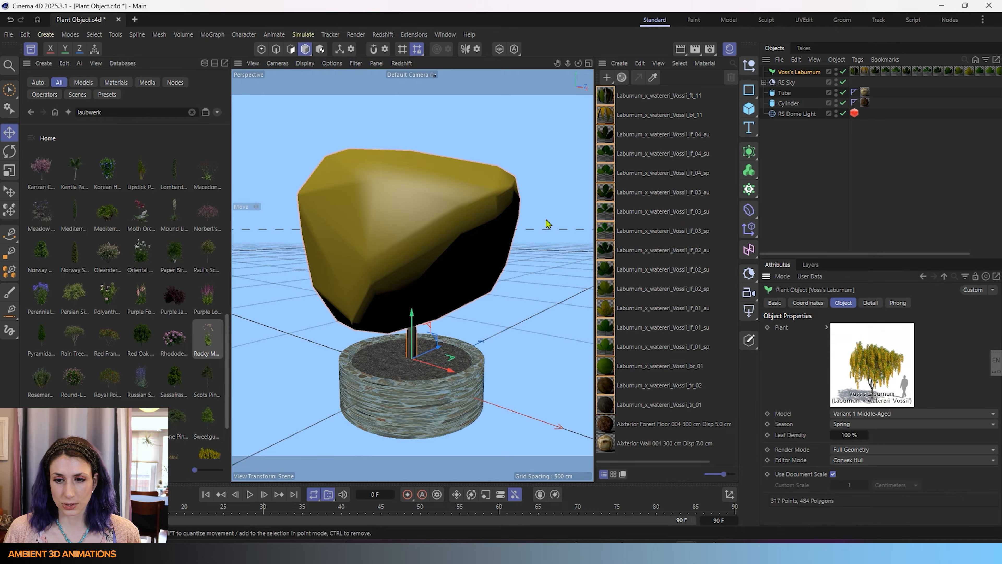
# Set the Laburnum's Editor Mode to Skeleton and preview it in the viewport with Redshift IPR, stopping the preview when done
pyautogui.click(874, 462)
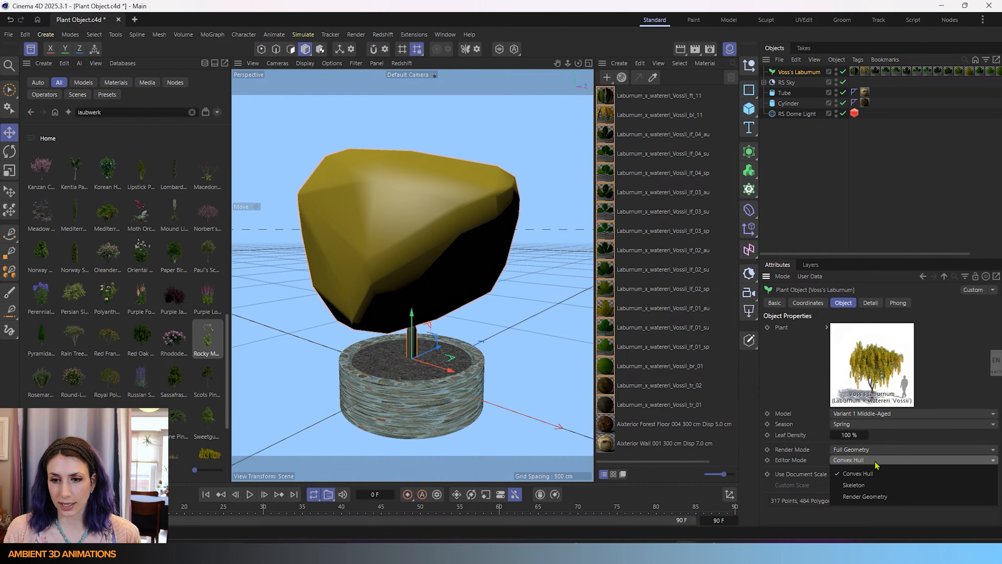
pyautogui.click(853, 485)
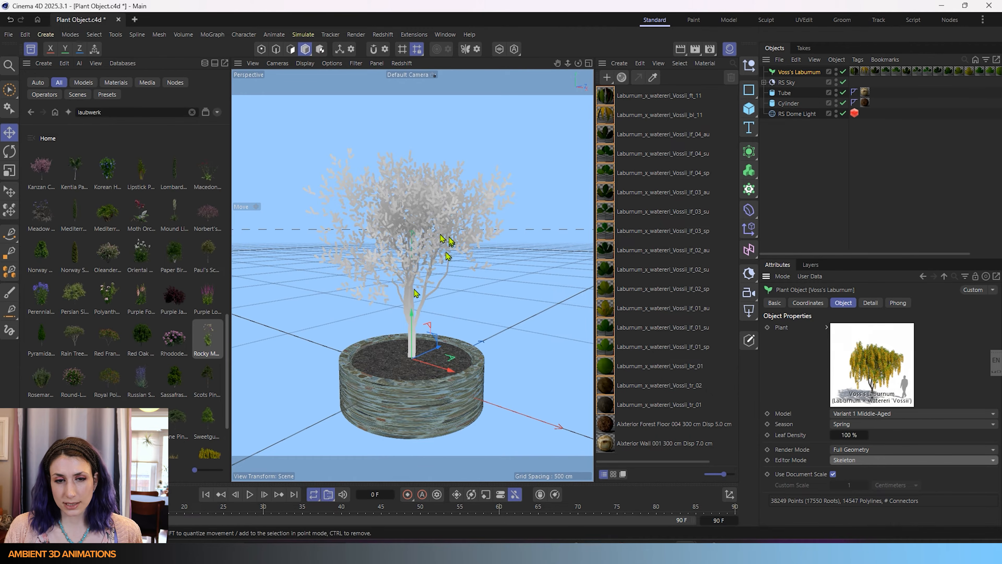
pyautogui.click(402, 64)
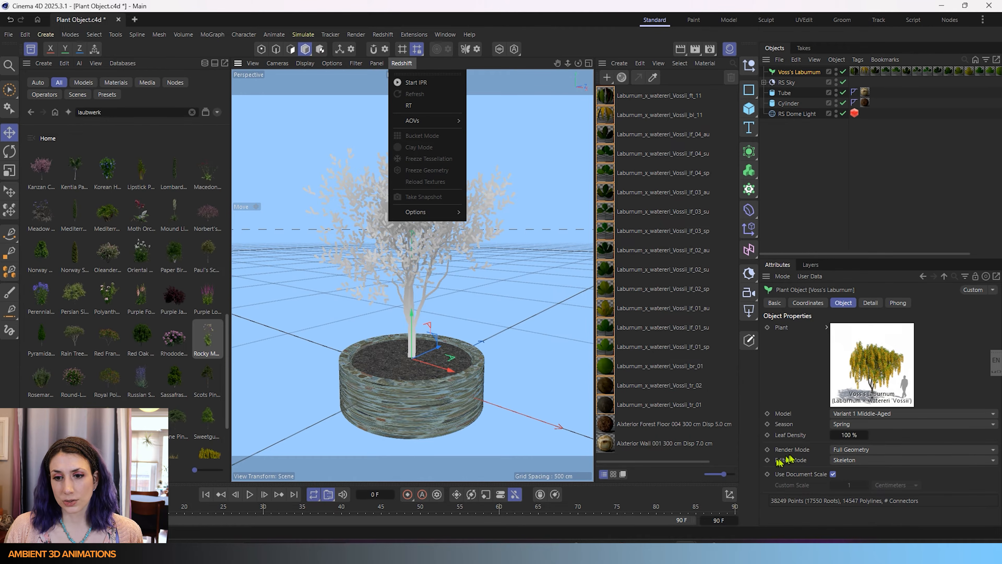
pyautogui.click(410, 83)
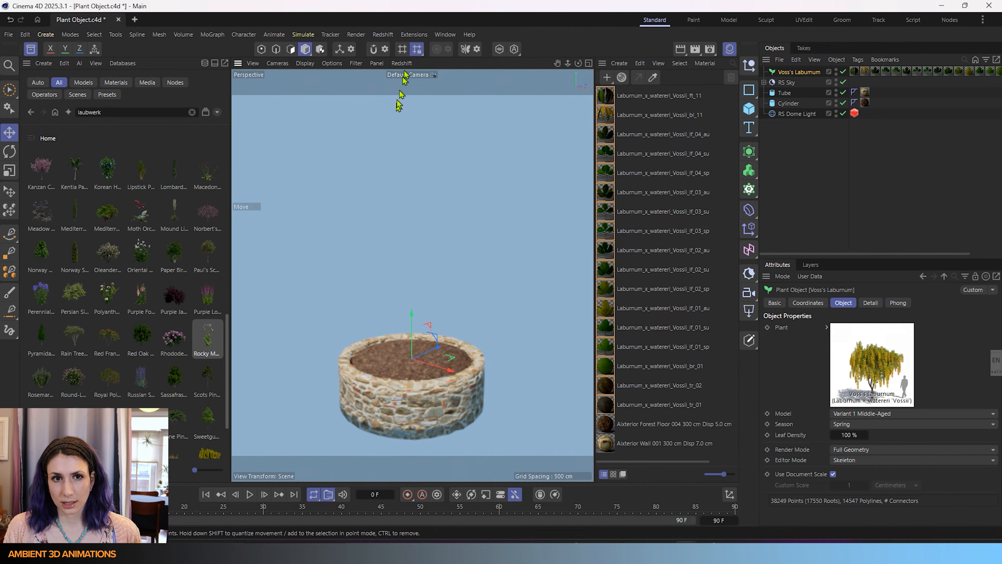
pyautogui.click(401, 63)
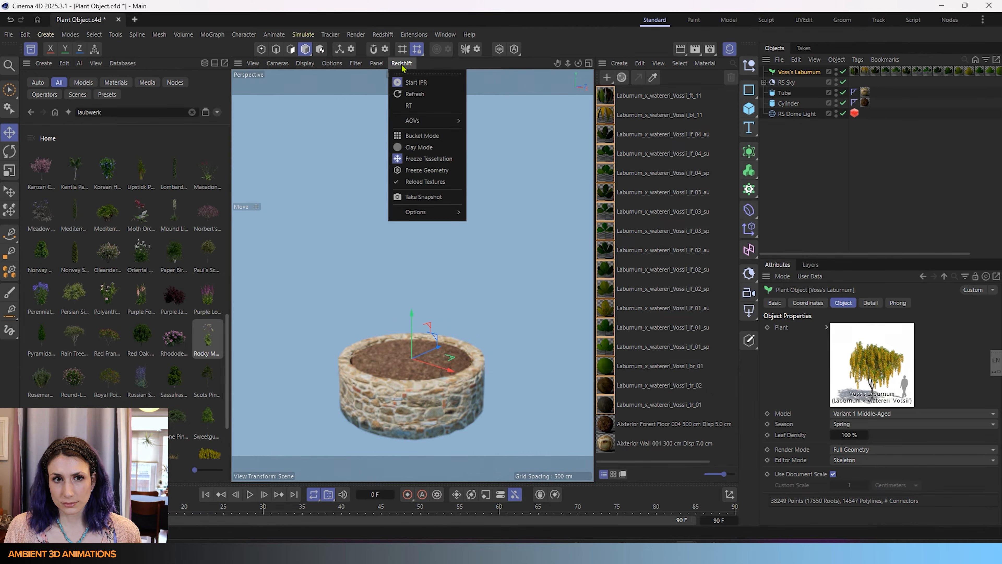
pyautogui.click(403, 83)
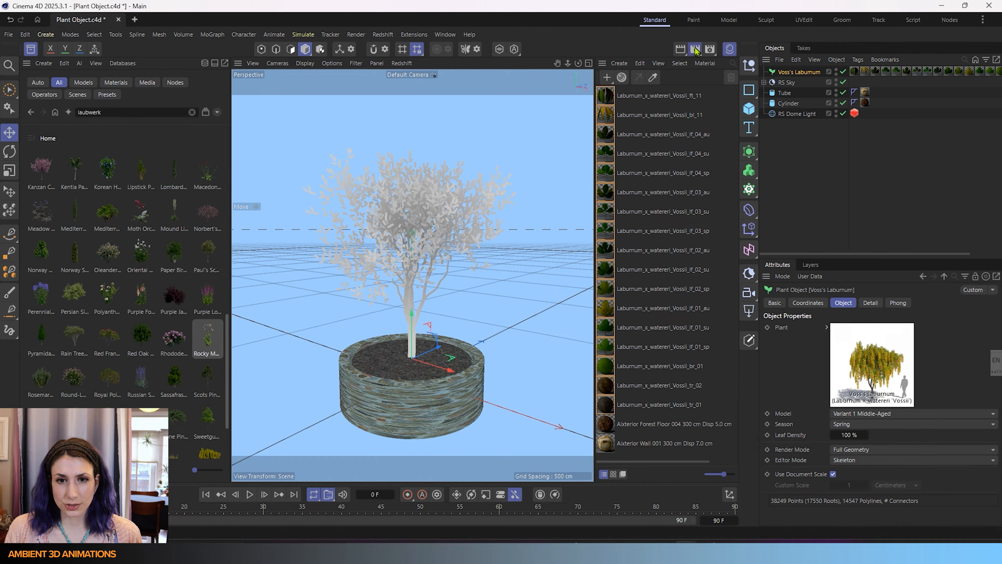
# Render the scene to the Picture Viewer with the tree in Skeleton editor mode and check the result
pyautogui.click(695, 49)
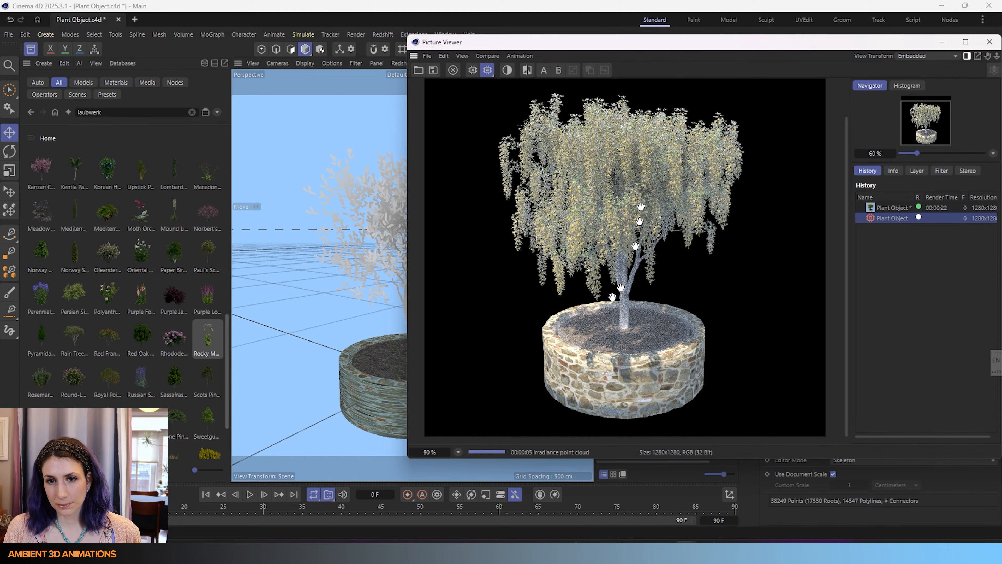
pyautogui.moveTo(669, 42); pyautogui.dragTo(330, 99)
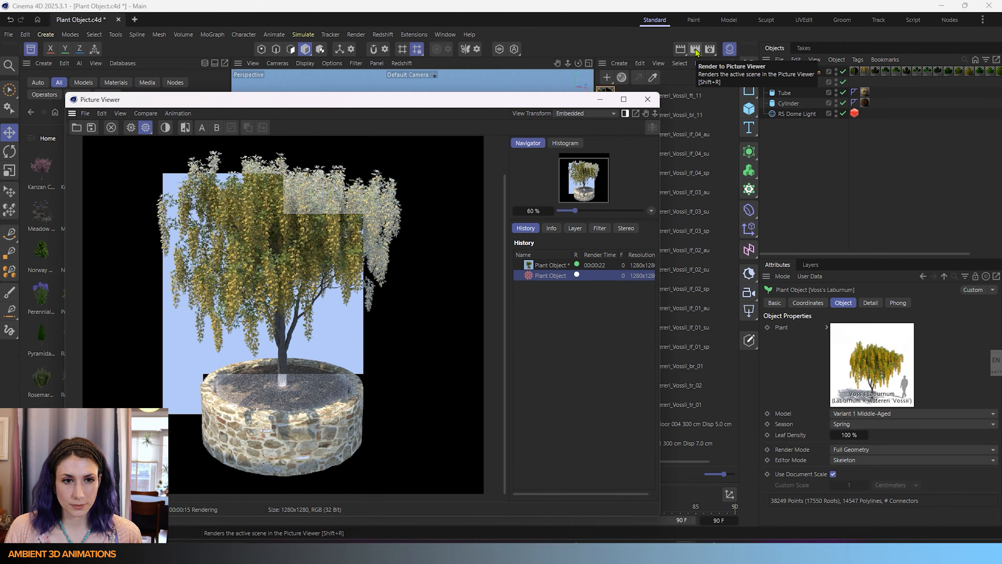
pyautogui.click(710, 48)
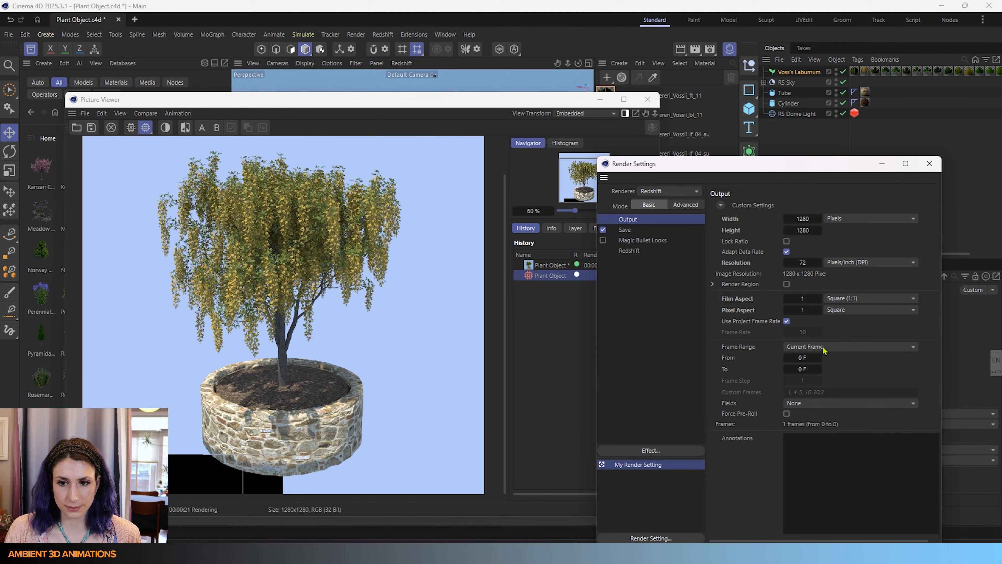
pyautogui.click(931, 164)
pyautogui.click(606, 99)
# Set the Laburnum's Editor Mode to Render Geometry and check it in the viewport with a short Redshift IPR preview
pyautogui.click(852, 459)
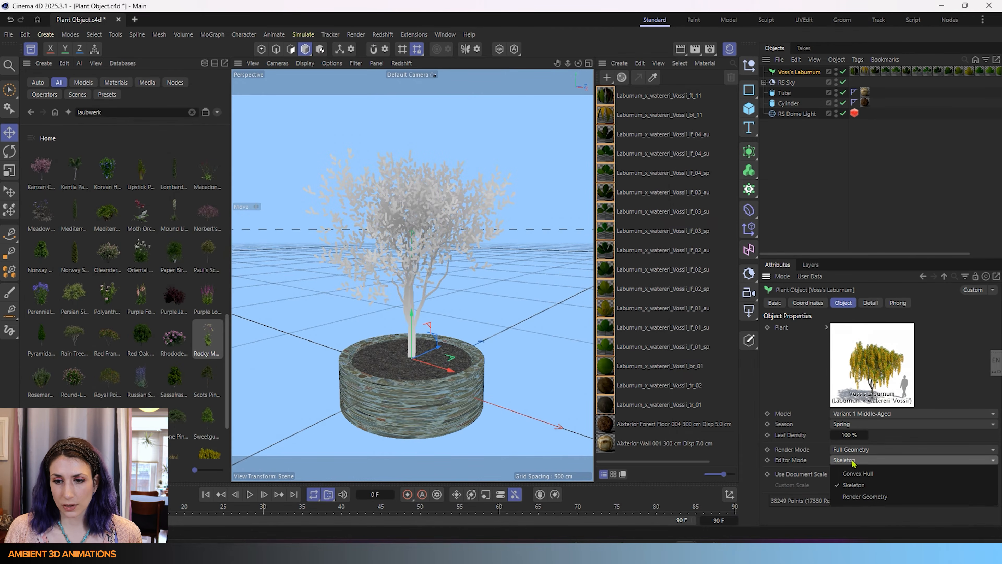
pyautogui.click(856, 497)
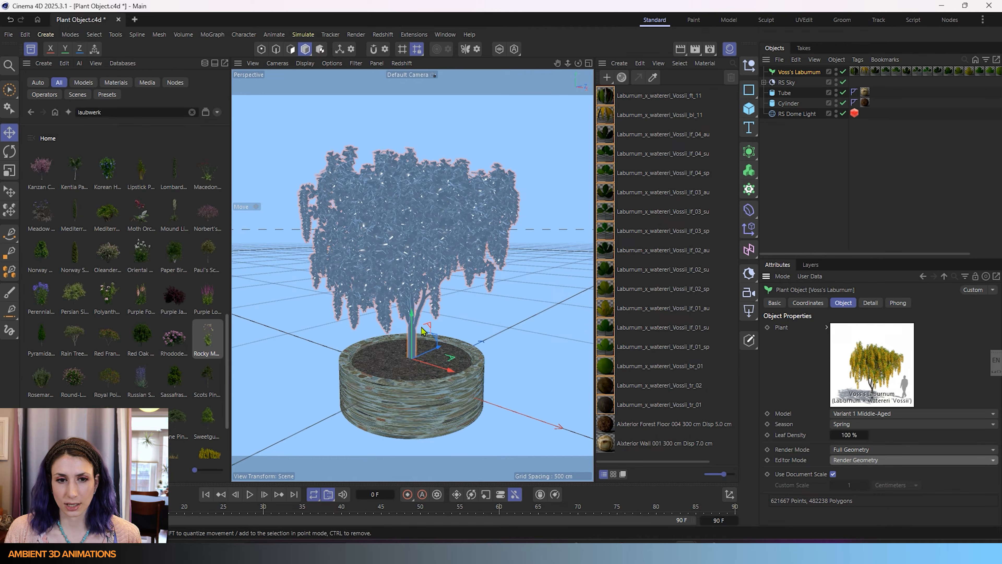
pyautogui.click(381, 64)
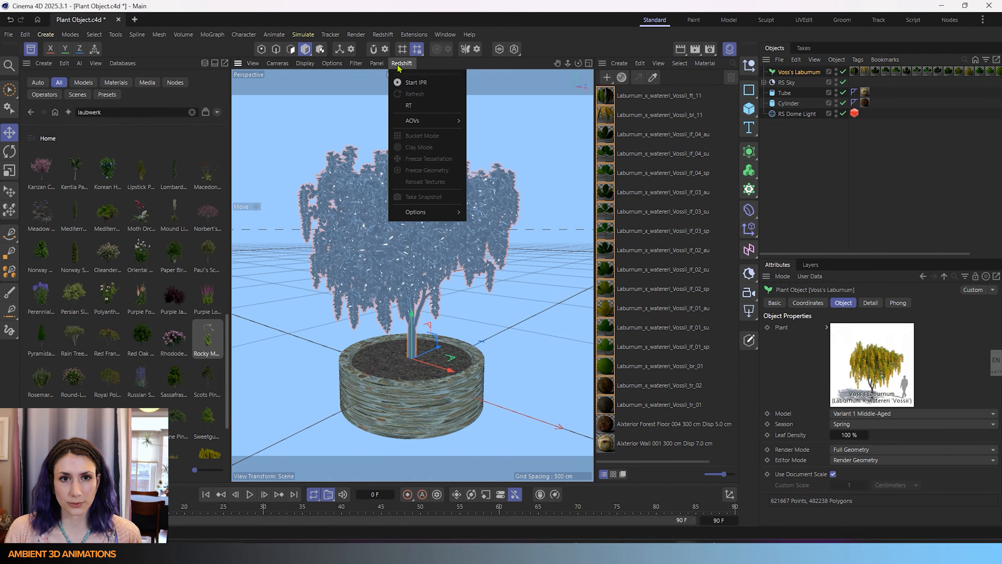
pyautogui.click(400, 84)
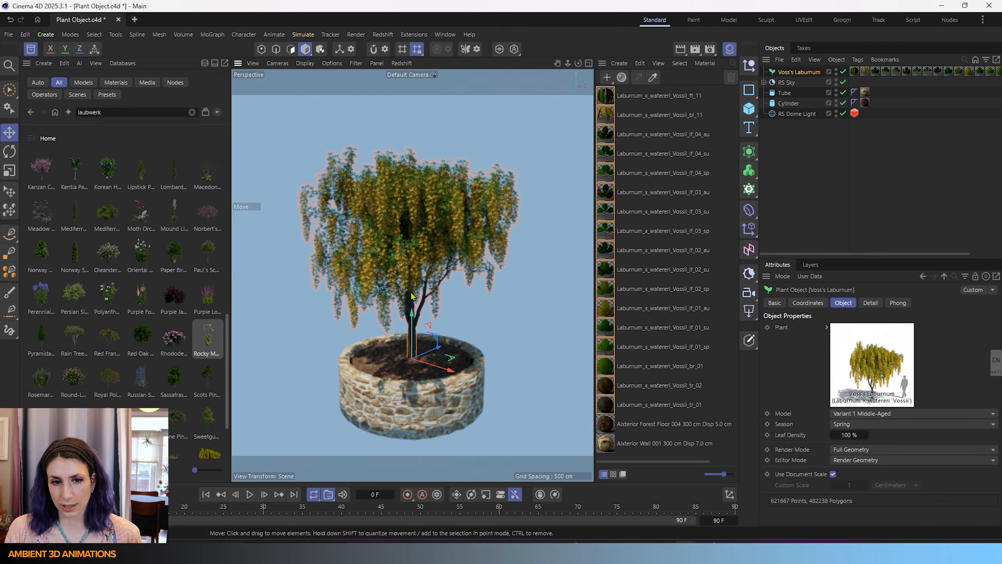
pyautogui.click(401, 63)
pyautogui.click(410, 82)
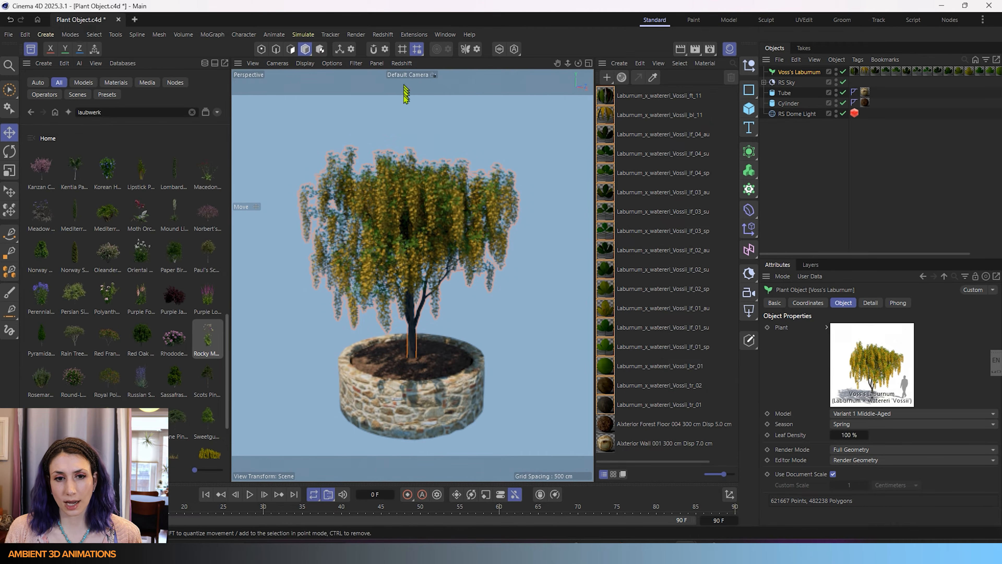
# Review the available Editor Mode and Render Mode options of the Laburnum without changing them
pyautogui.click(860, 460)
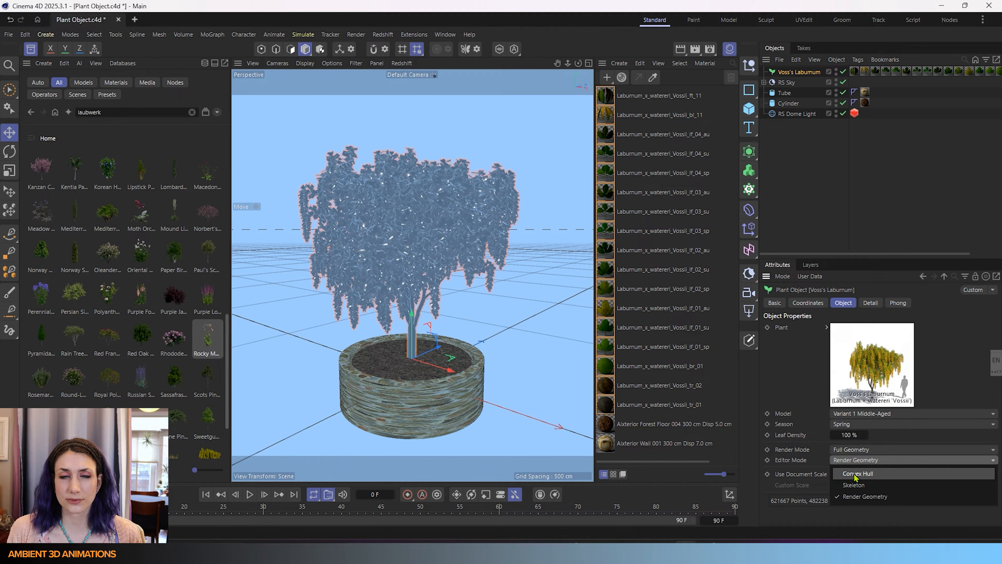
pyautogui.click(830, 456)
pyautogui.click(842, 449)
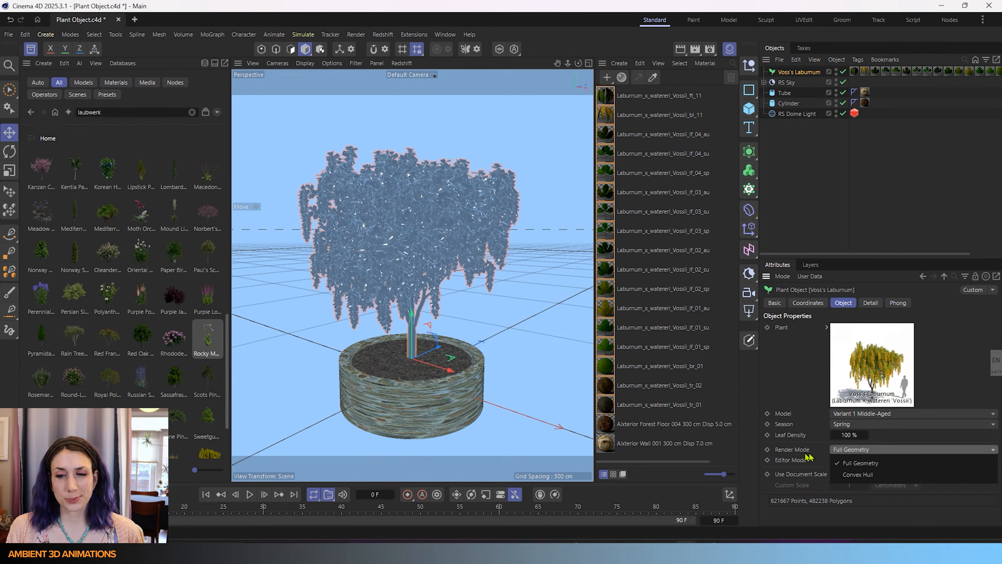
pyautogui.click(865, 475)
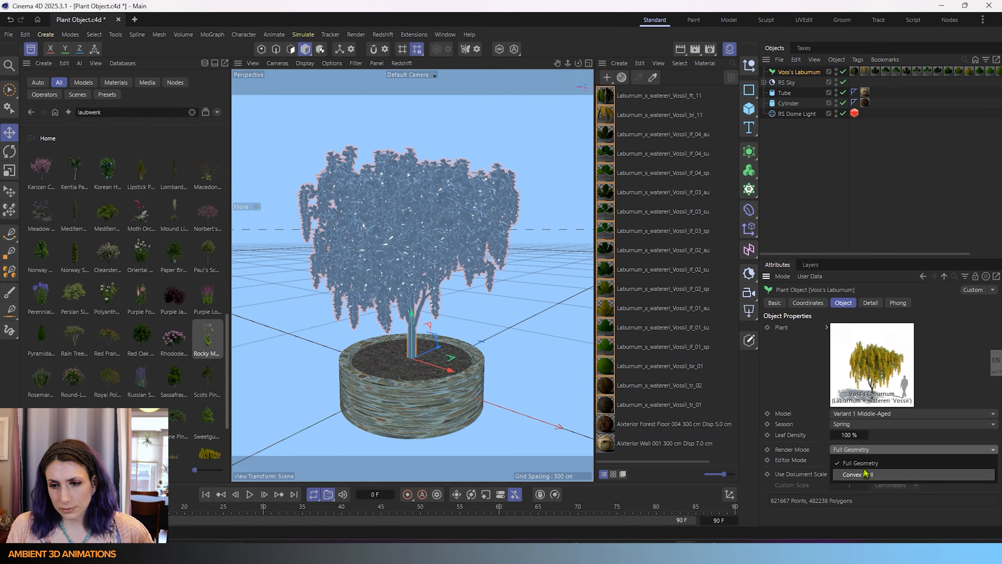
pyautogui.click(811, 387)
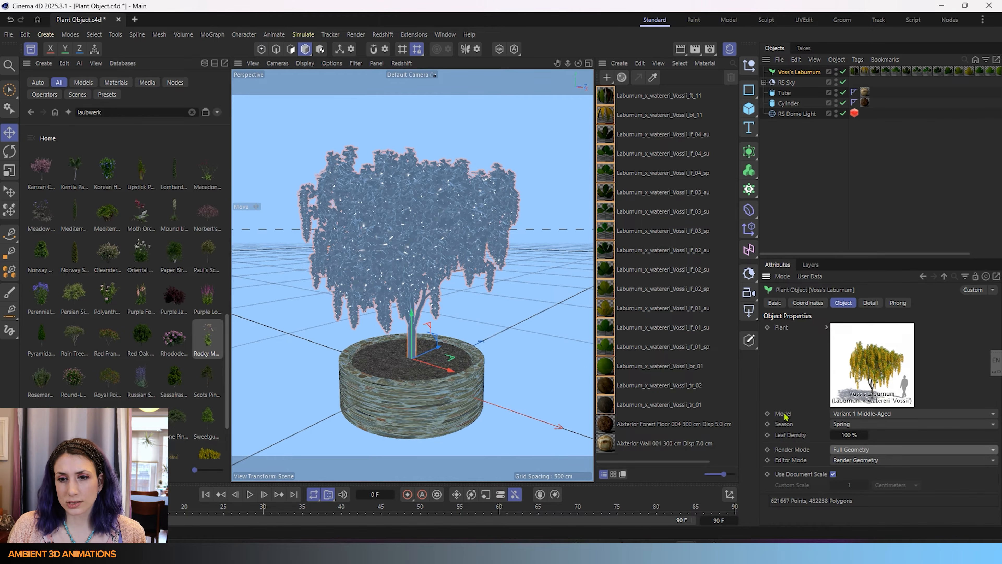
# Compare the Laburnum's Variant 1 models by switching through Young, Middle-Aged and Full-Grown
pyautogui.click(839, 414)
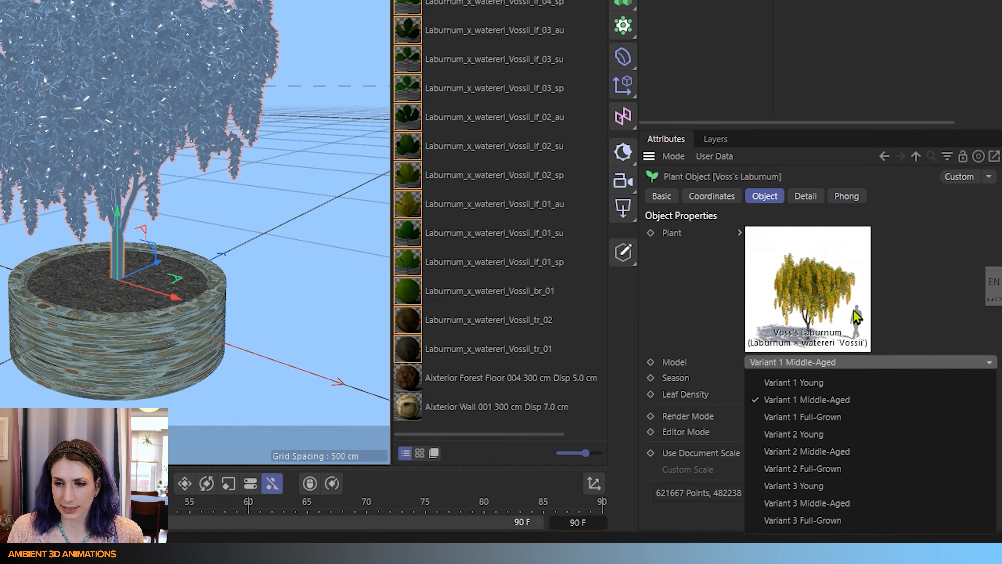
pyautogui.click(824, 384)
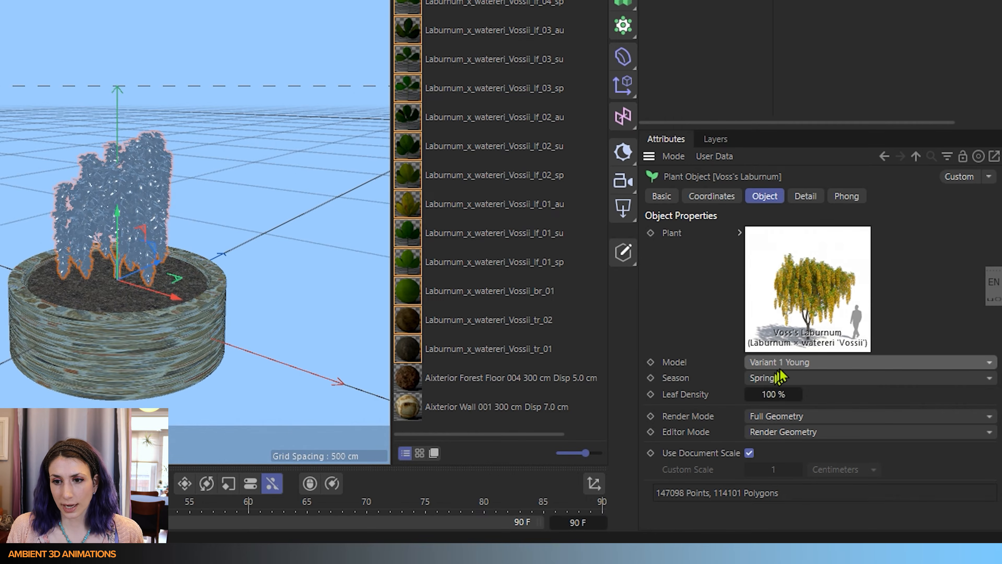
pyautogui.click(823, 364)
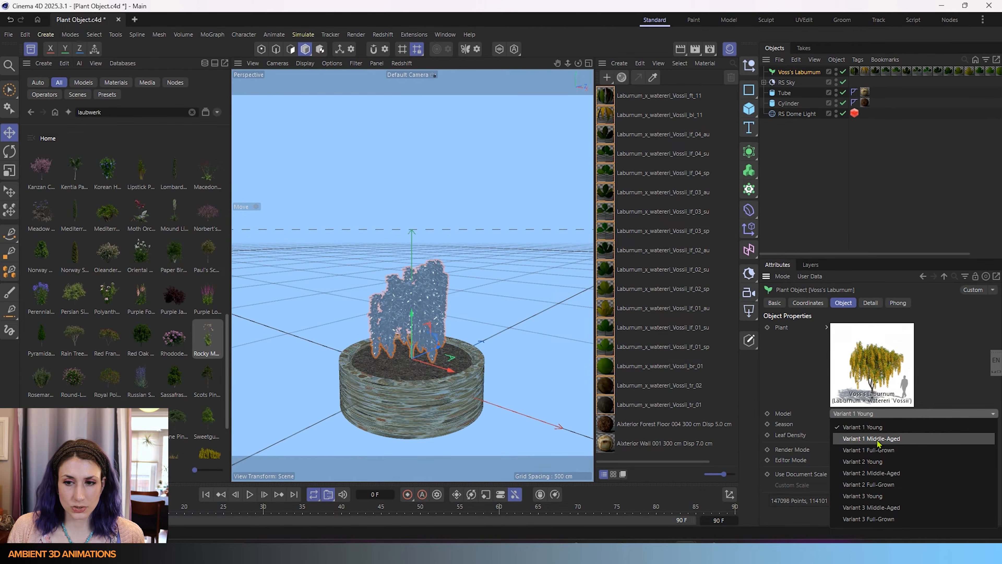
pyautogui.click(877, 442)
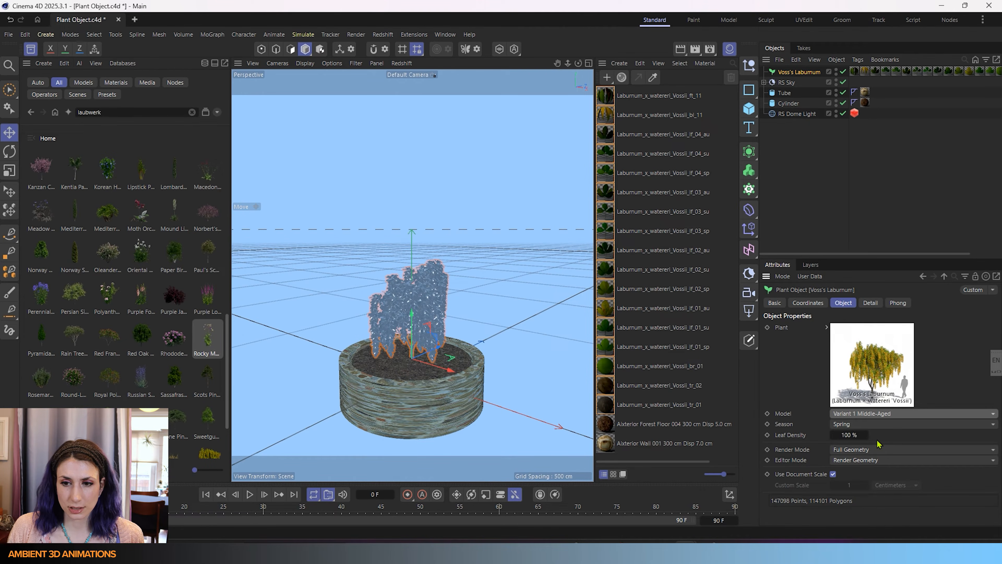
pyautogui.click(889, 414)
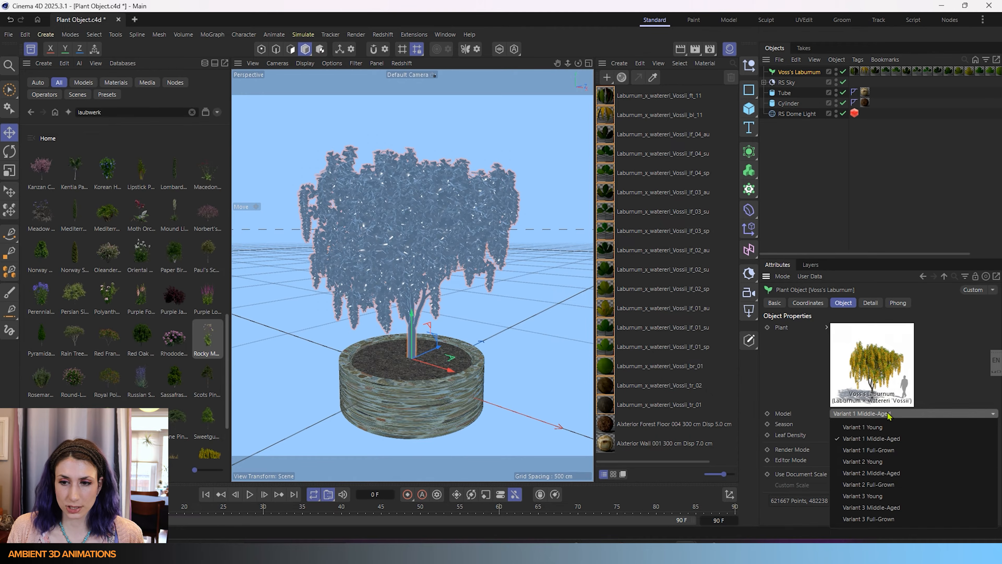
pyautogui.click(877, 455)
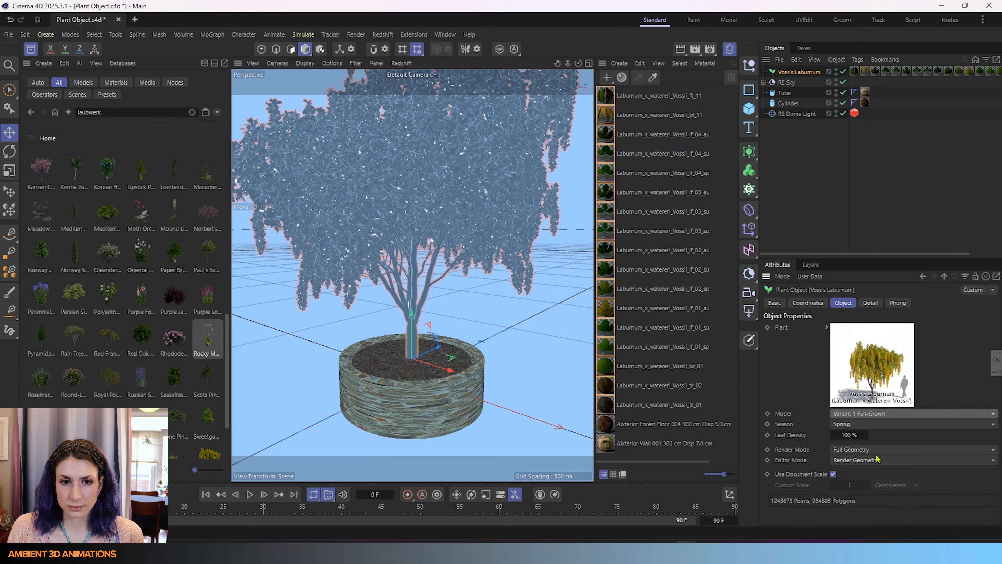
pyautogui.scroll(-2, 412, 362)
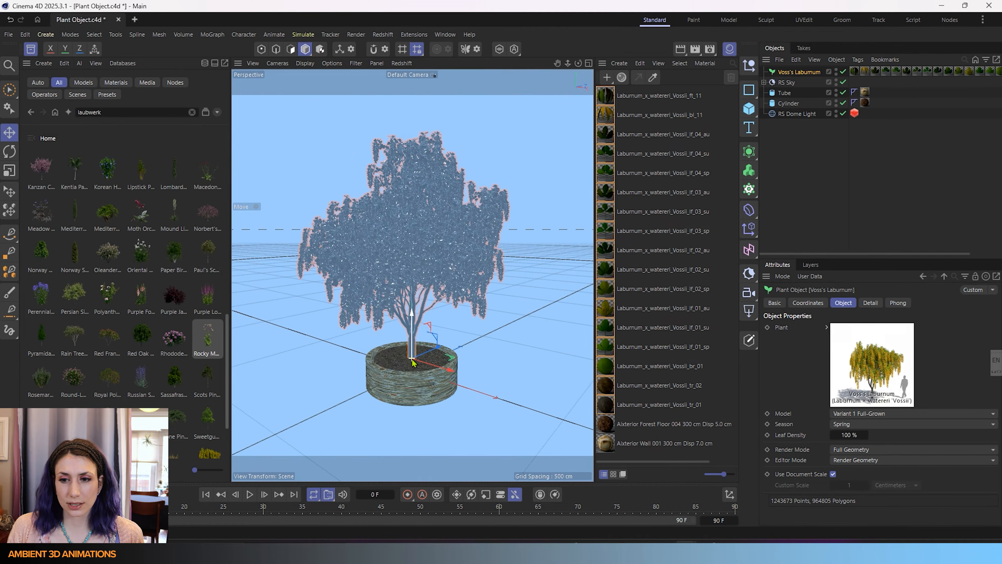
# Set the Laburnum's model to Variant 2 Young, duplicate it along X outside the planter, and set the copy to Variant 1 Young
pyautogui.click(898, 414)
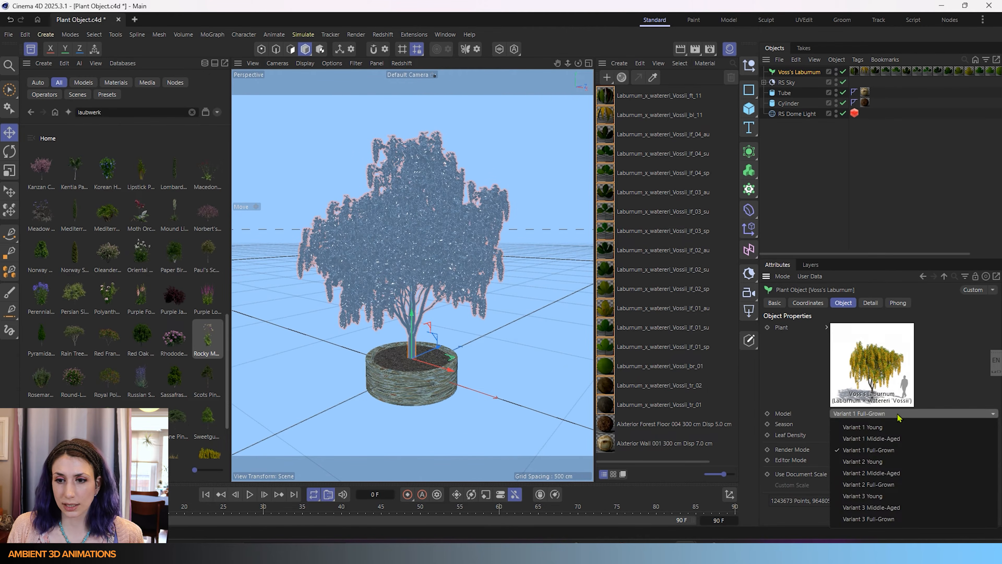
pyautogui.click(869, 462)
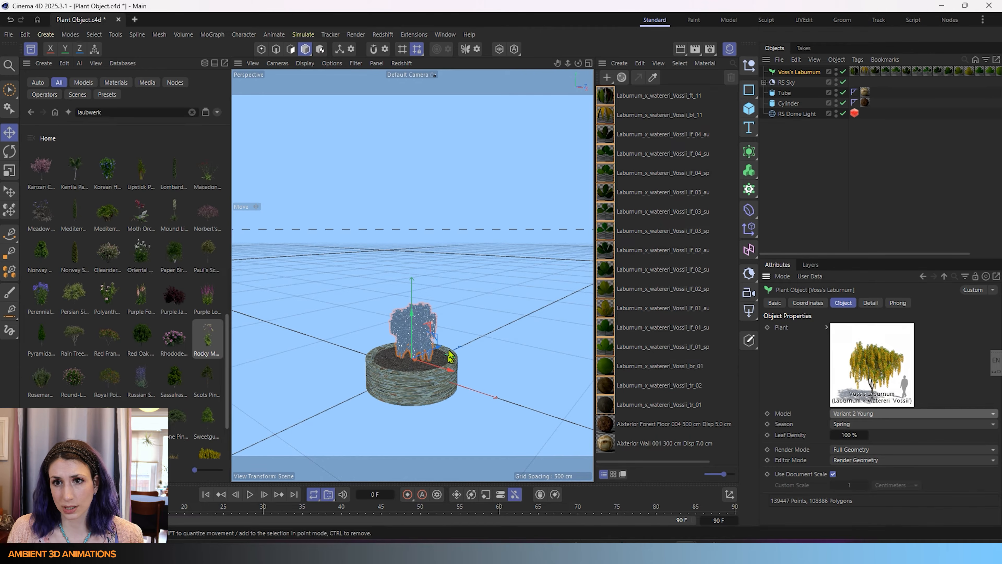
pyautogui.keyDown('ctrl'); pyautogui.moveTo(451, 359); pyautogui.dragTo(533, 362); pyautogui.keyUp('ctrl')
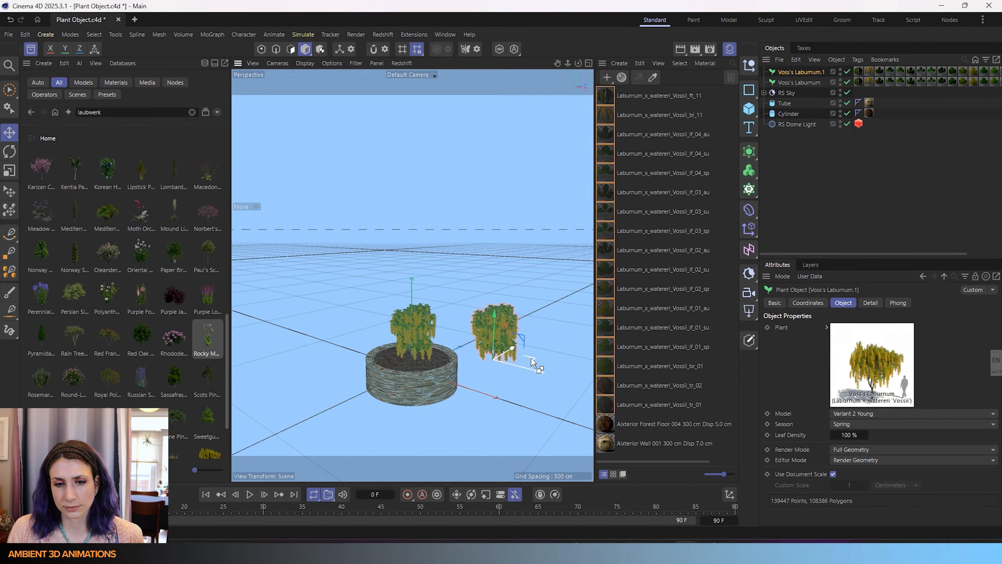
pyautogui.click(884, 415)
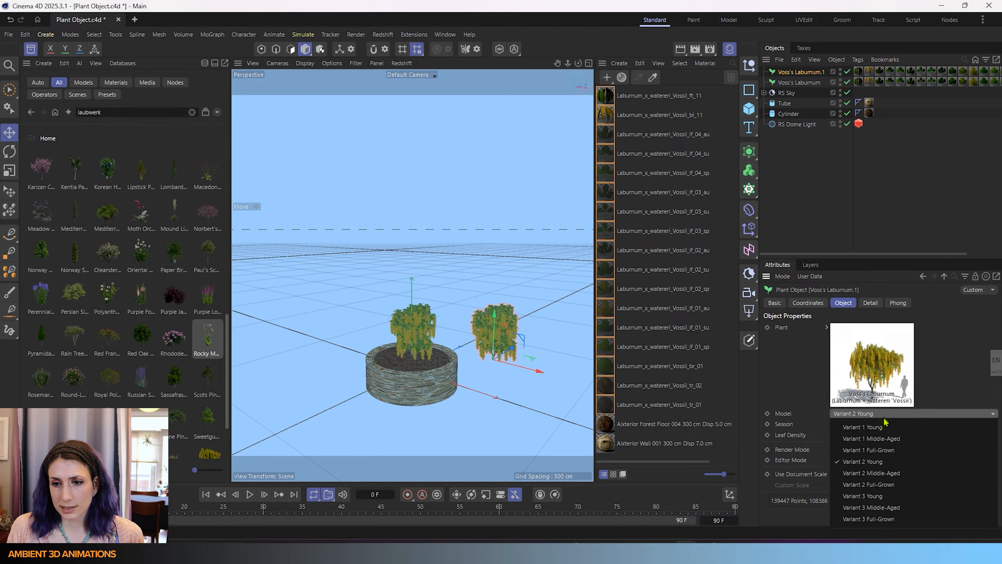
pyautogui.click(870, 430)
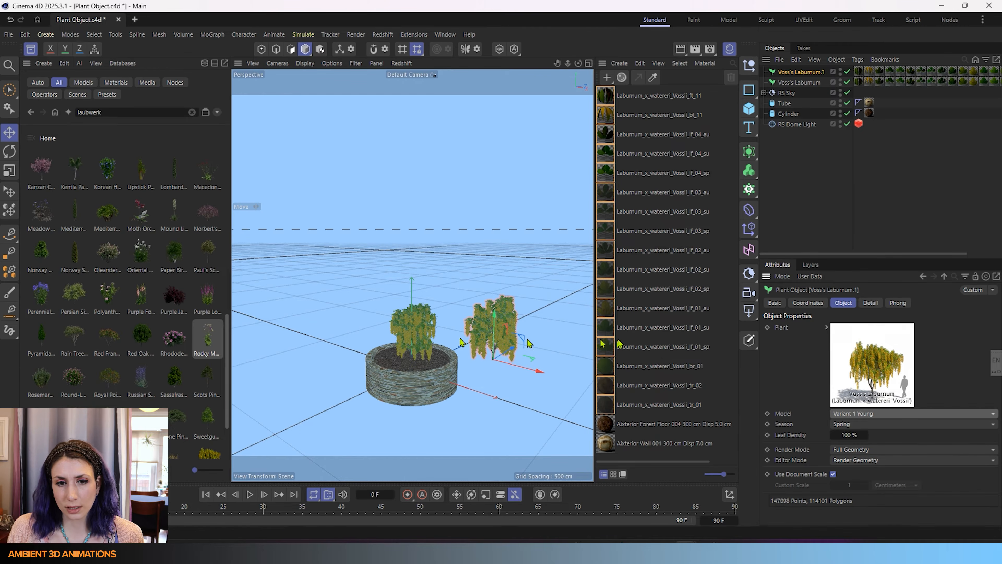
# Duplicate the Laburnum in the planter to the opposite side and set this copy's model to Variant 3 Young
pyautogui.click(799, 82)
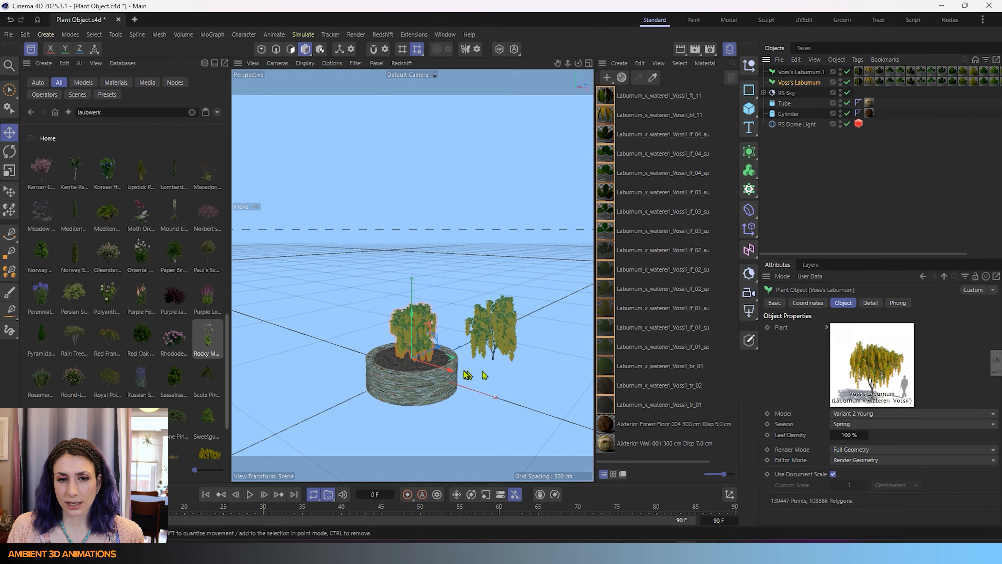
pyautogui.moveTo(453, 364); pyautogui.dragTo(377, 354)
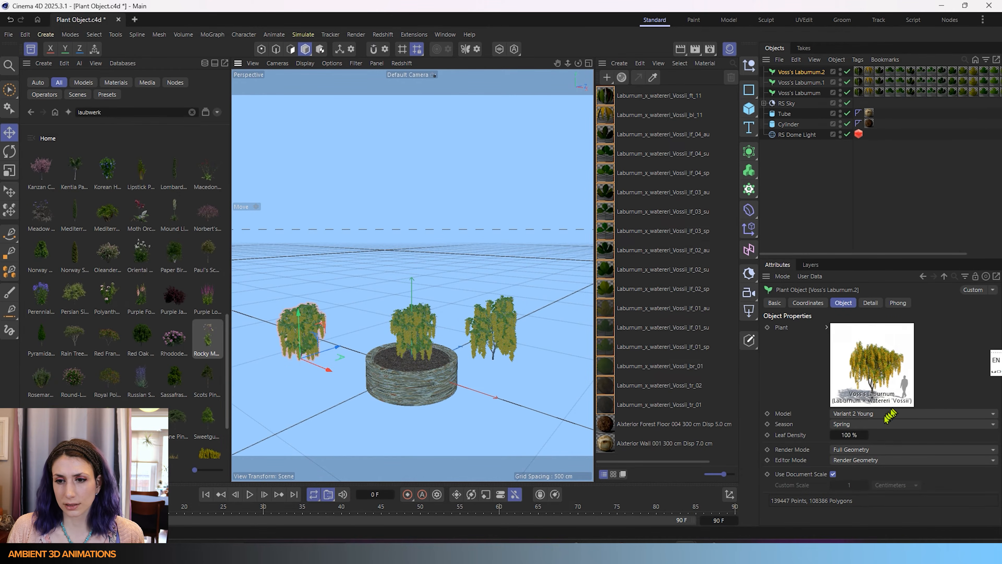
pyautogui.click(893, 413)
pyautogui.click(880, 501)
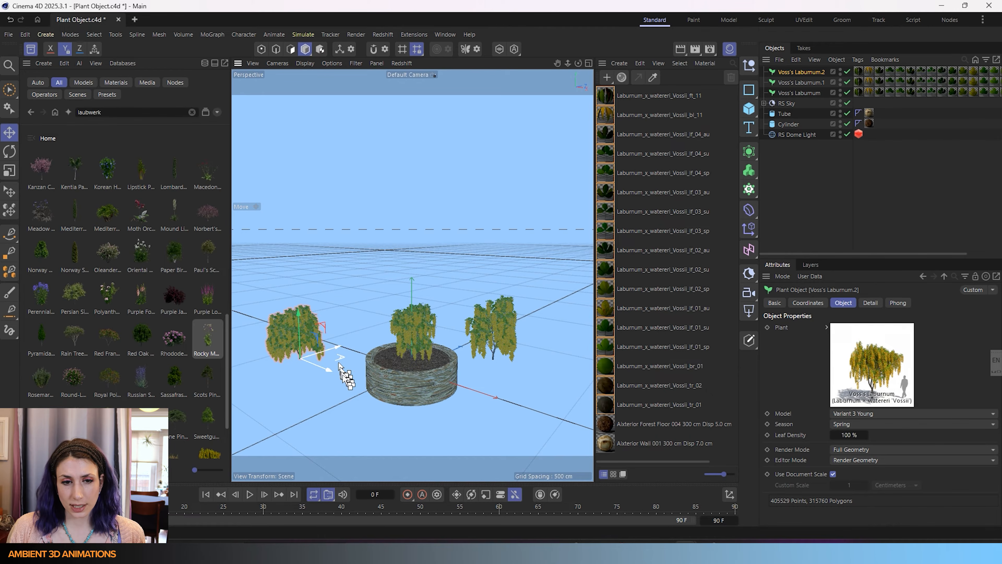
# Duplicate the Variant 3 Young Laburnum, place the copy next to the planter and rotate it to compare the two trees
pyautogui.keyDown('ctrl'); pyautogui.moveTo(376, 425); pyautogui.dragTo(419, 422); pyautogui.keyUp('ctrl')
pyautogui.press('r')
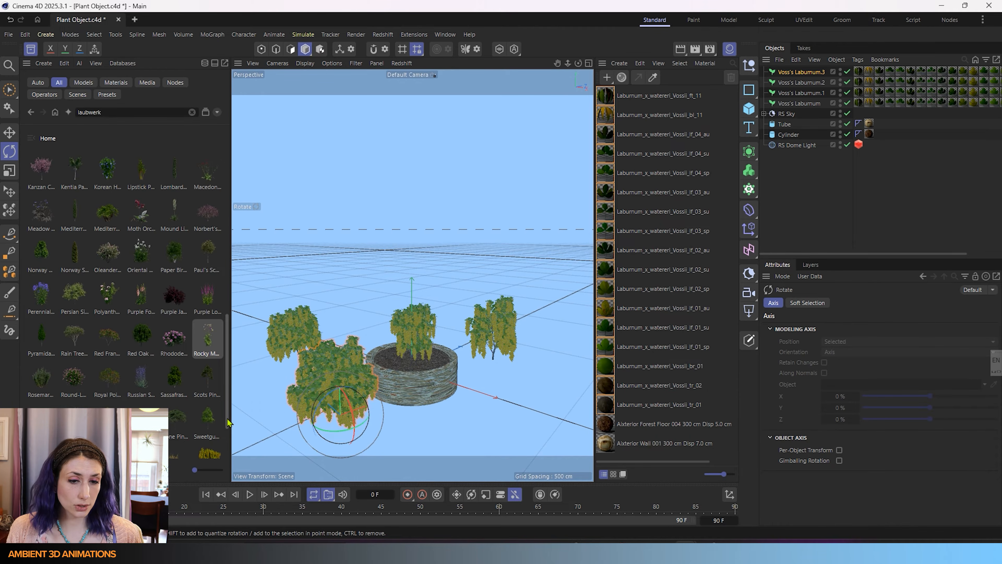
pyautogui.press('e')
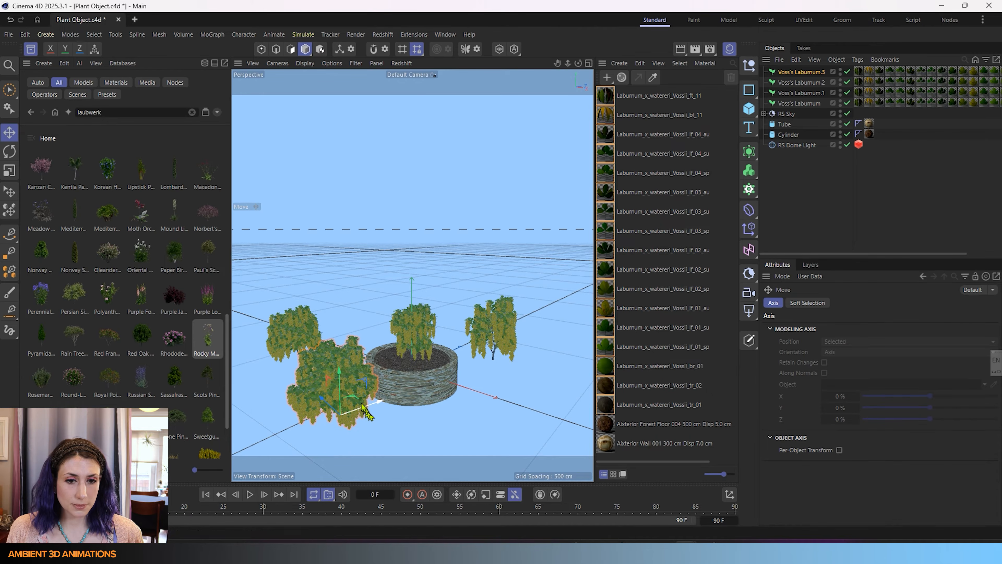
pyautogui.moveTo(367, 379); pyautogui.dragTo(407, 371)
pyautogui.press('r')
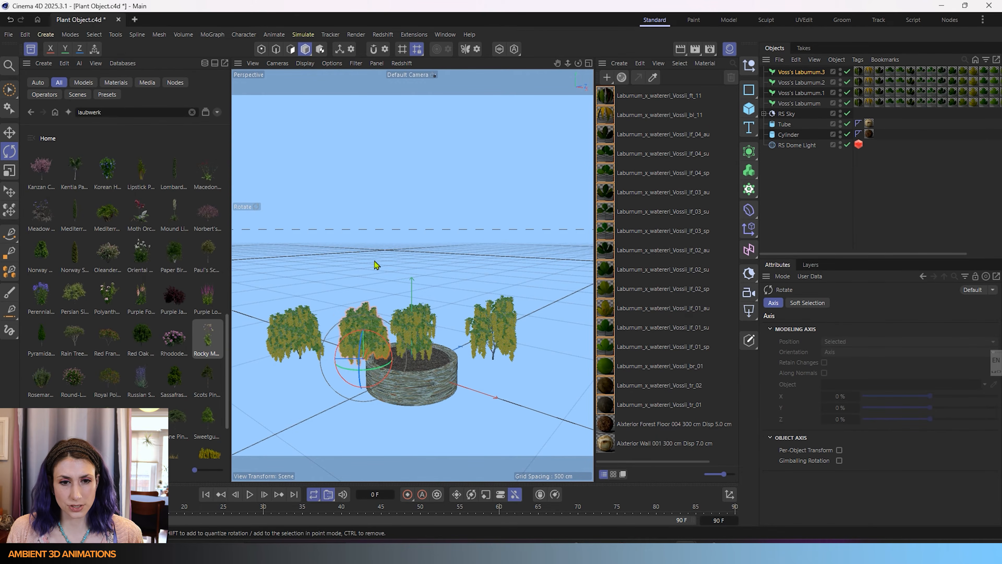
pyautogui.click(361, 348)
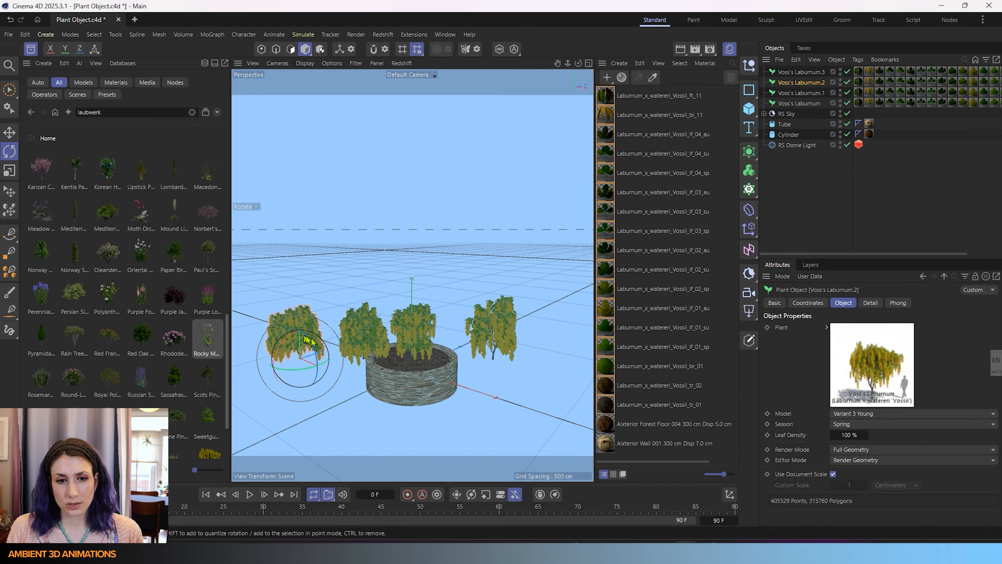
pyautogui.click(359, 344)
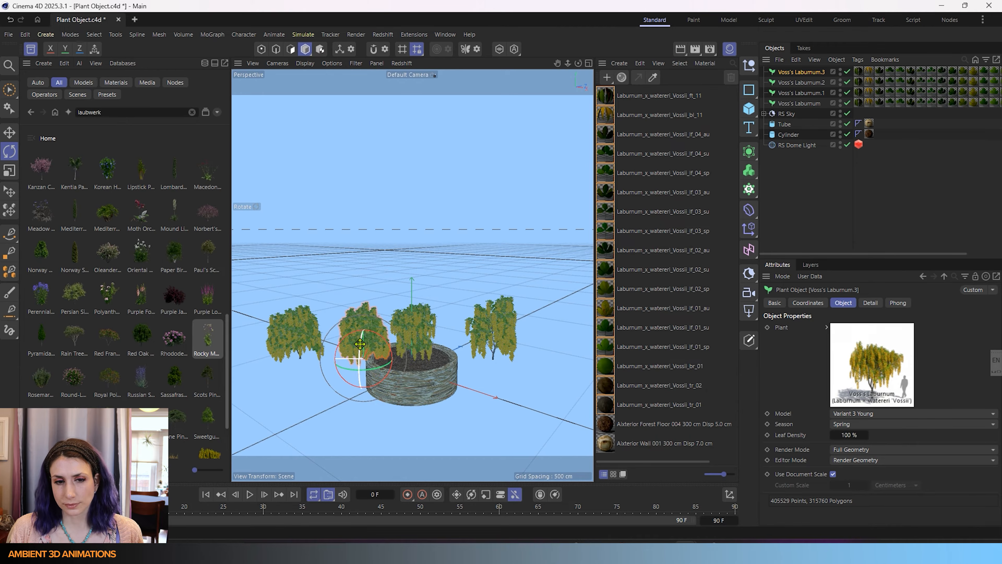
# Delete the three duplicated Laburnums outside the planter, keeping only the tree in the planter
pyautogui.press('Delete')
pyautogui.click(289, 332)
pyautogui.press('Delete')
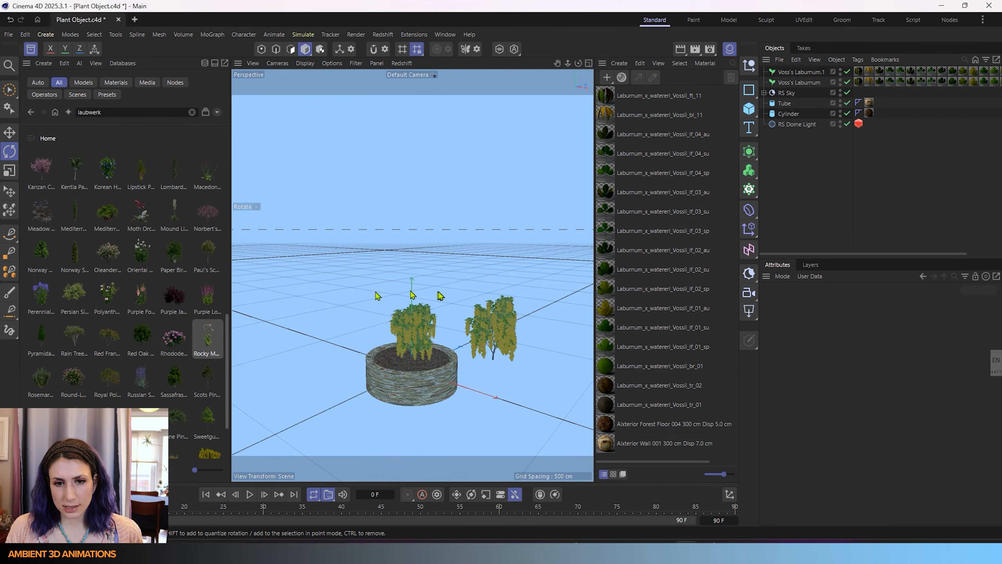
pyautogui.click(498, 323)
pyautogui.press('Delete')
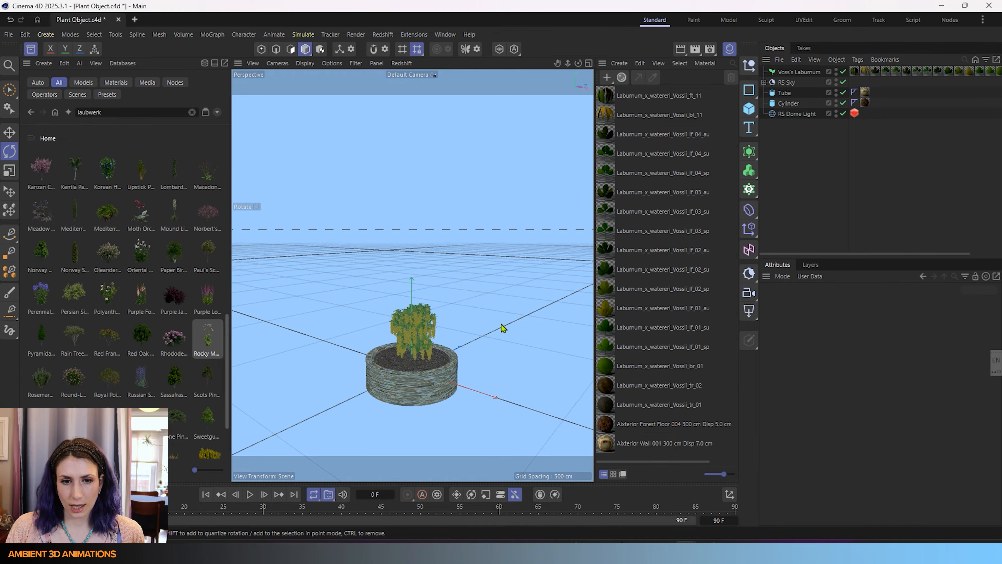
# Select the Laburnum in the planter and save the project
pyautogui.click(428, 336)
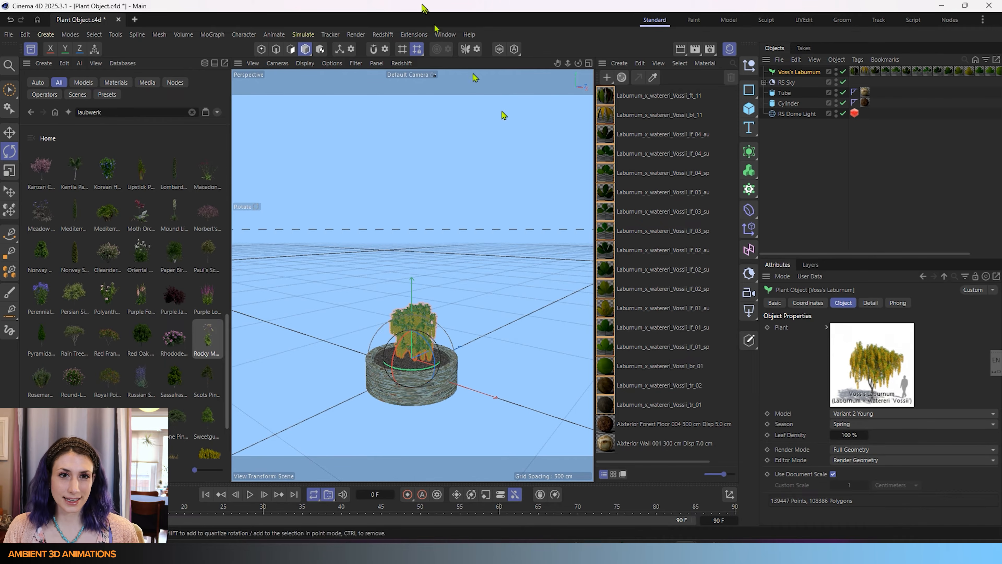
pyautogui.click(401, 63)
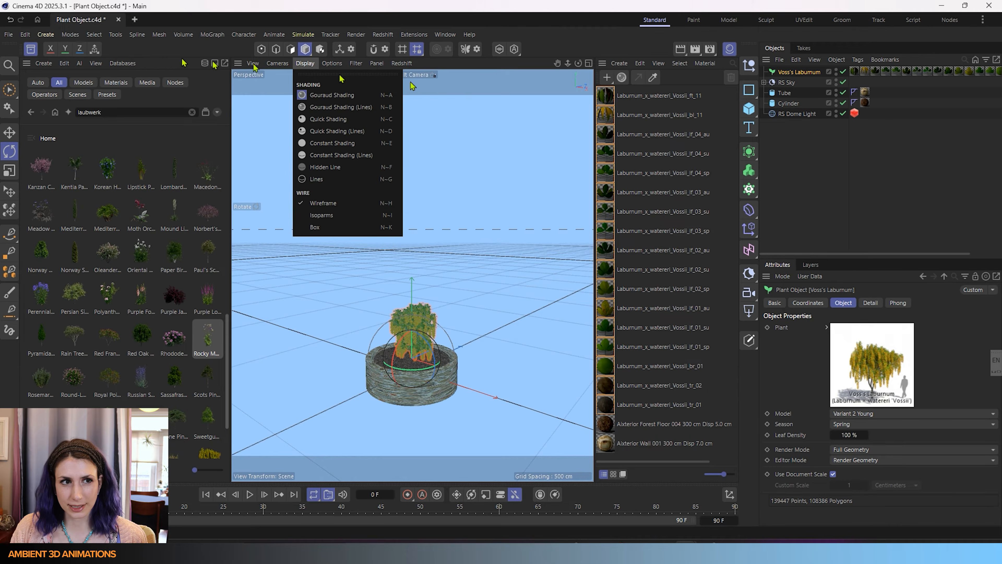
pyautogui.click(15, 37)
pyautogui.click(14, 38)
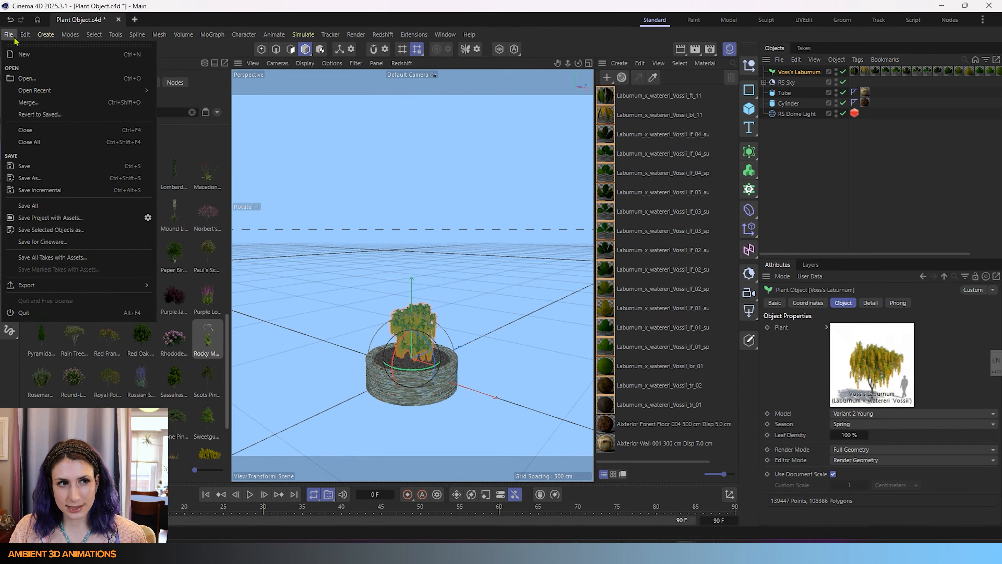
pyautogui.click(22, 166)
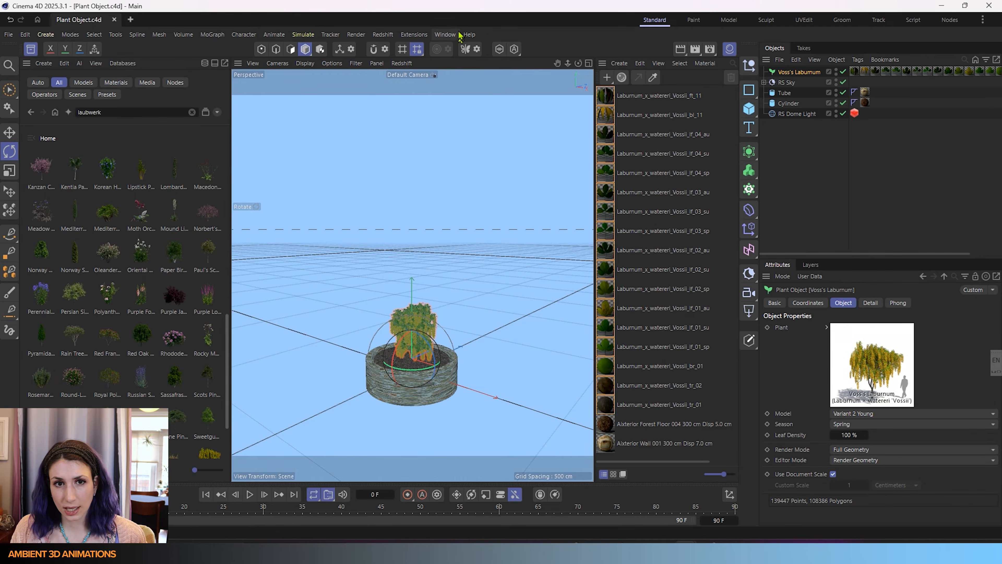
# Start the Redshift IPR preview in the viewport and set the Laburnum's model to Variant 1 Full-Grown
pyautogui.click(401, 63)
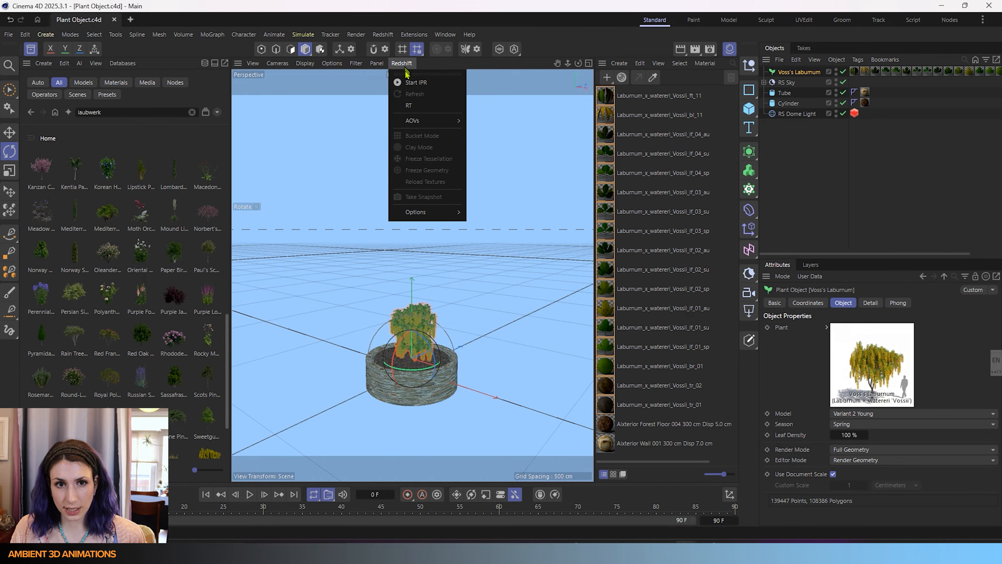
pyautogui.click(414, 82)
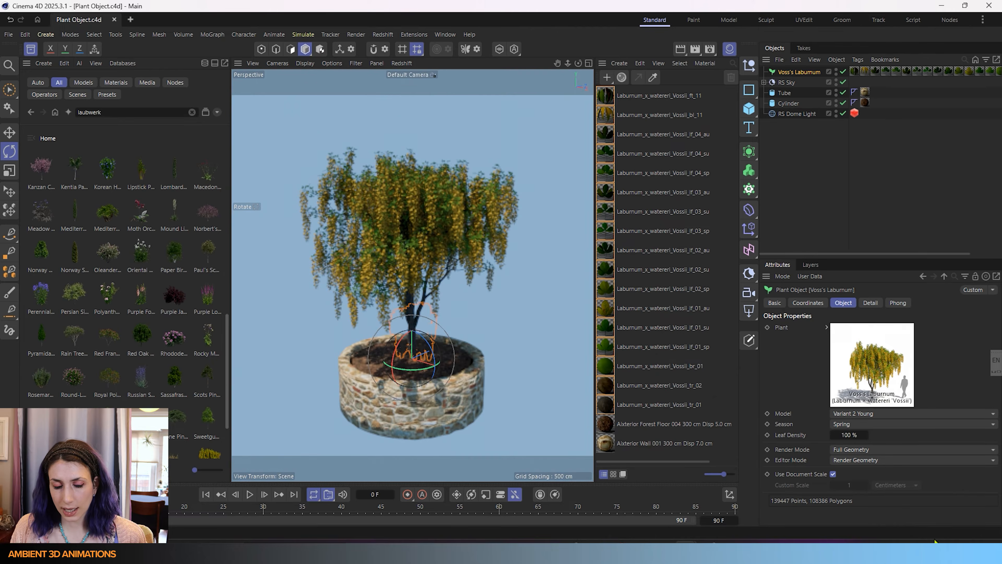
pyautogui.click(857, 415)
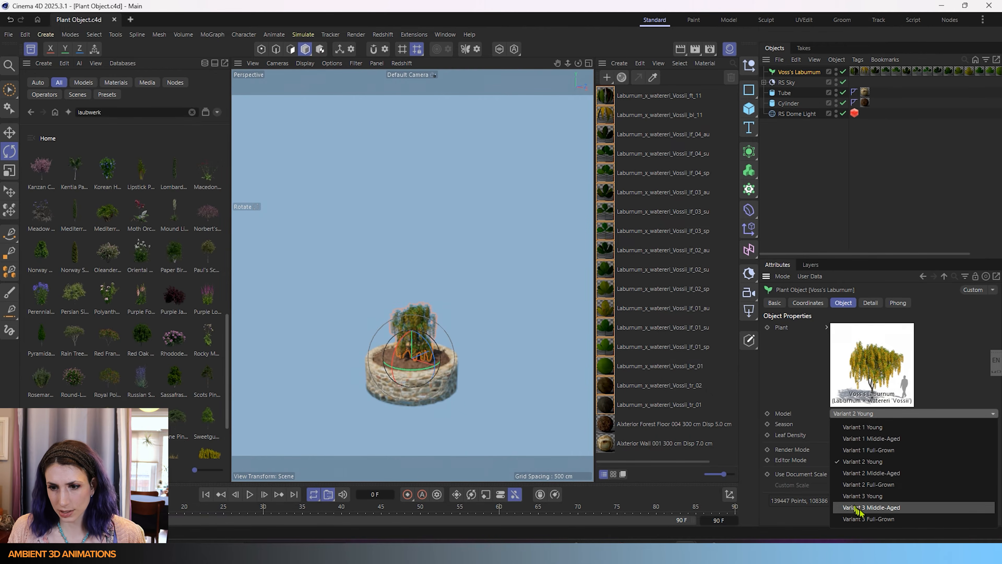
pyautogui.click(862, 451)
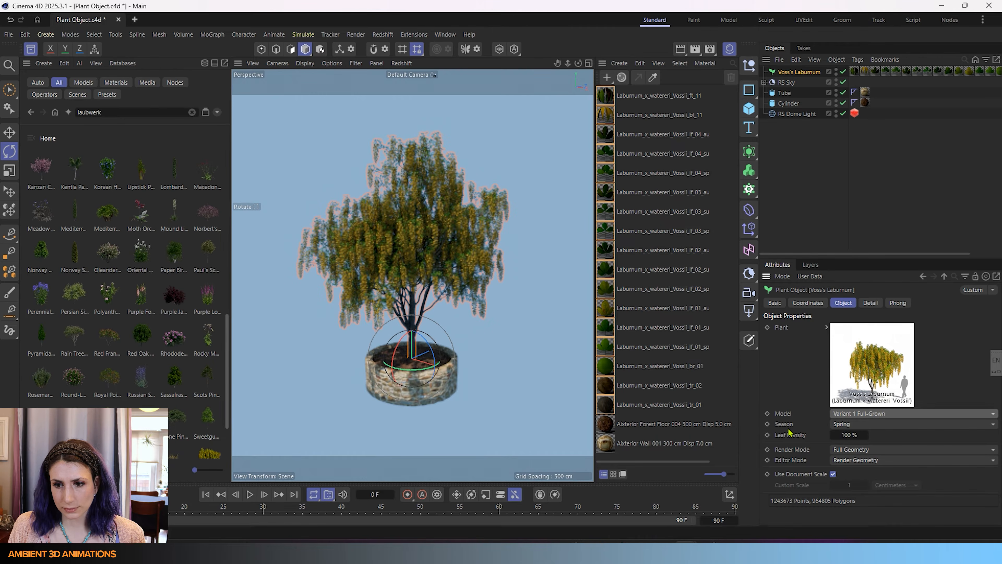
# Switch the Laburnum's season through Summer, Winter and Fall to compare its foliage in the rendered viewport
pyautogui.click(840, 427)
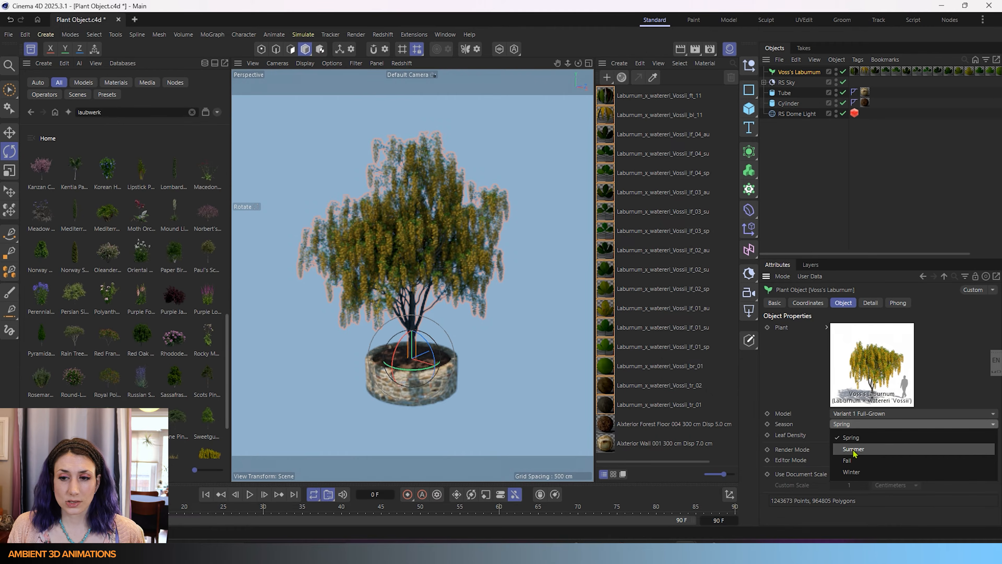
pyautogui.click(854, 449)
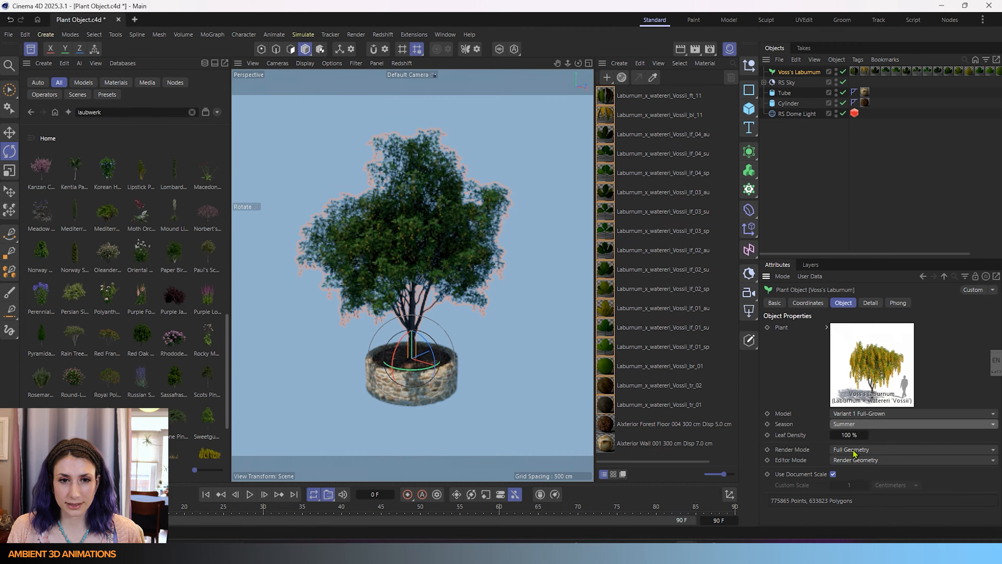
pyautogui.click(880, 424)
pyautogui.click(867, 472)
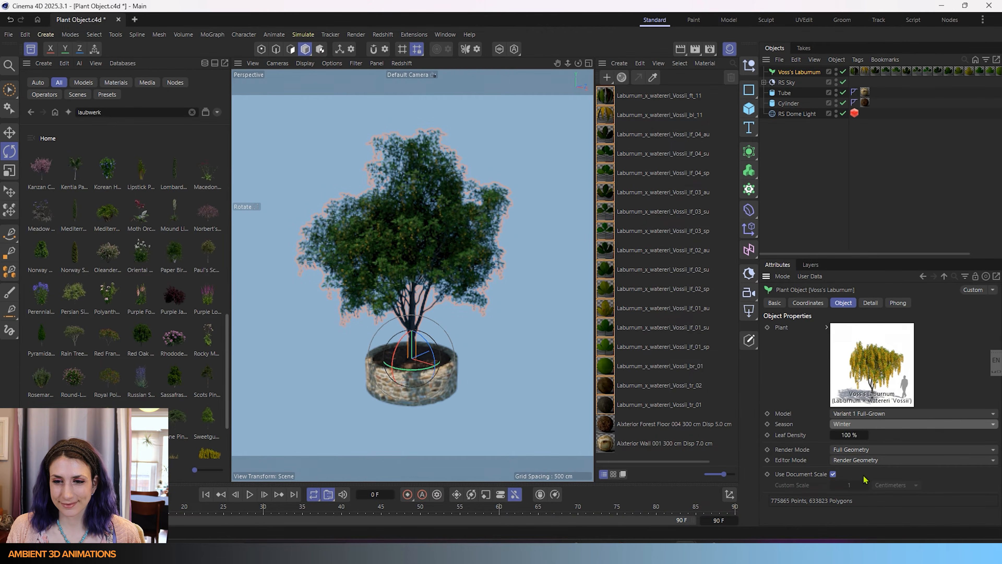
pyautogui.click(871, 425)
pyautogui.click(848, 460)
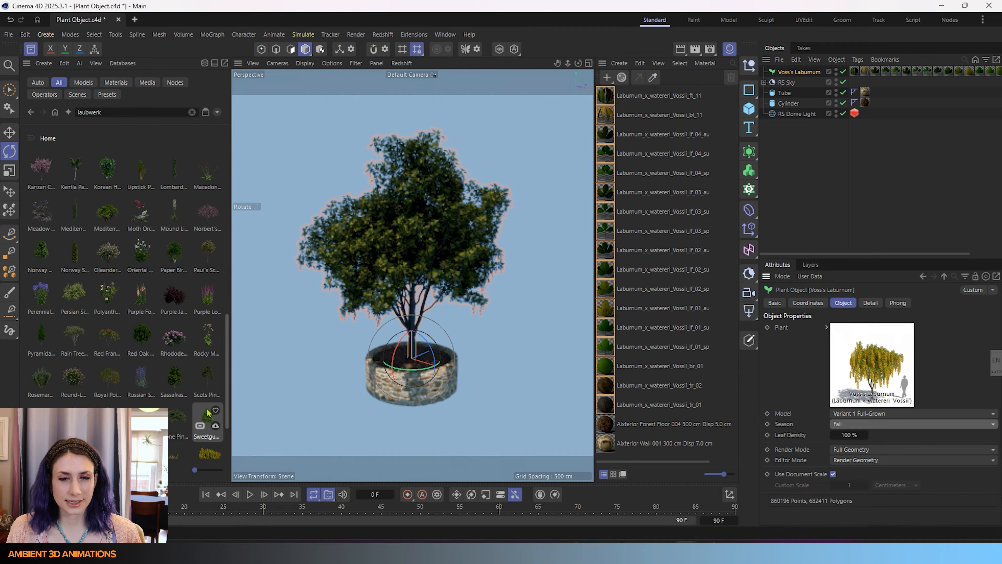
# Set the Laburnum's season to Winter, deselect the tree to view it without the outline, and reselect it
pyautogui.click(848, 426)
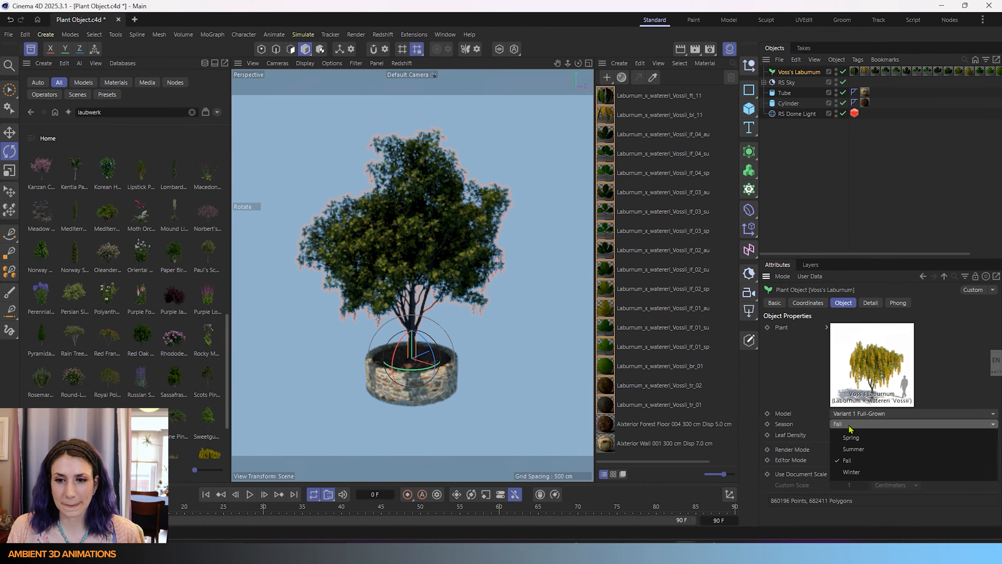
pyautogui.click(850, 472)
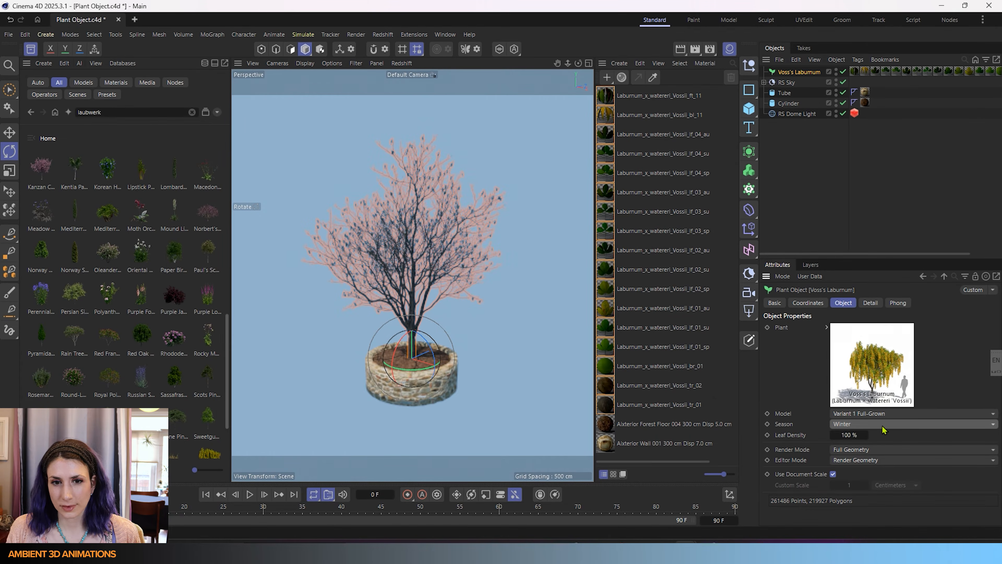
pyautogui.click(528, 431)
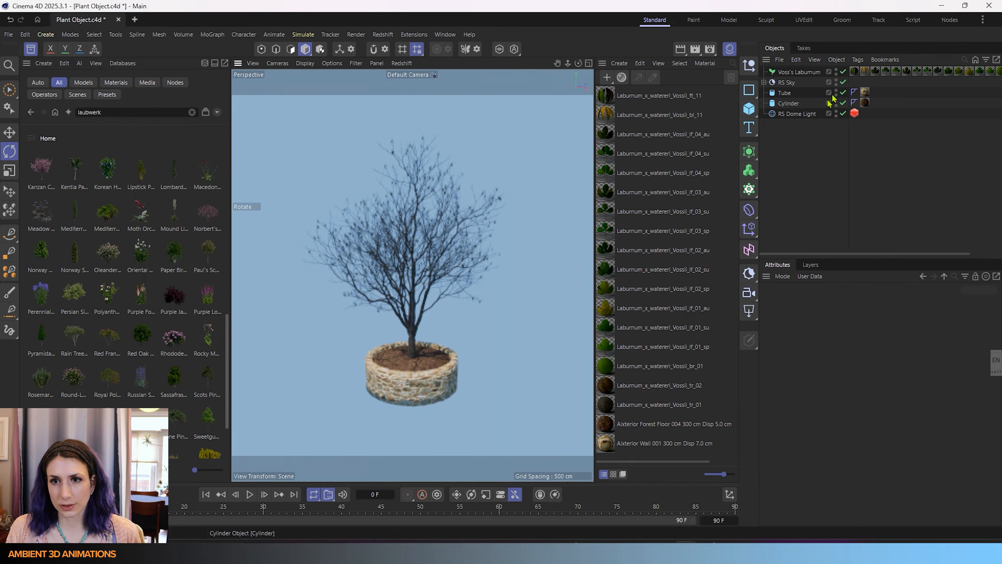
pyautogui.click(784, 73)
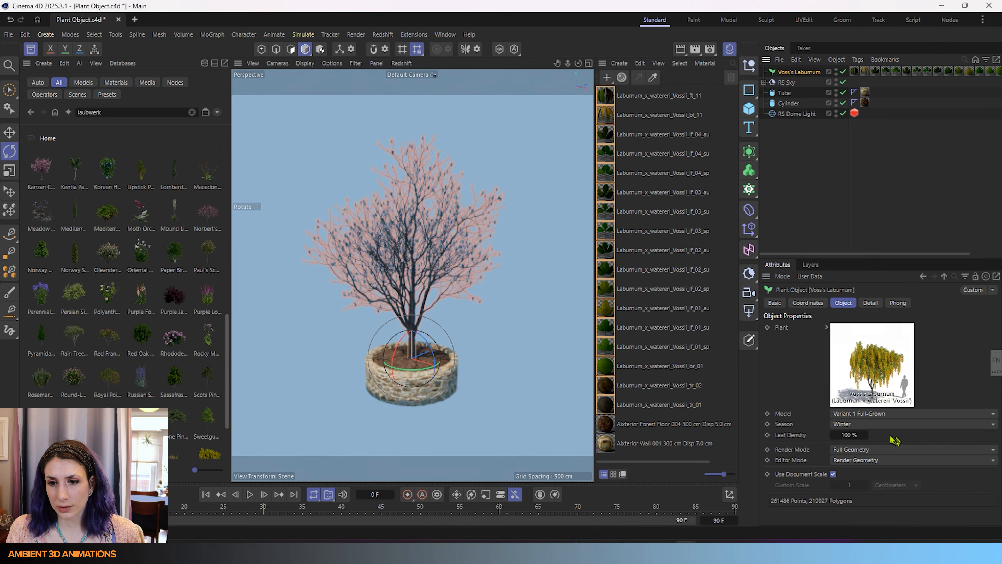
# Set the Laburnum's season to Fall and stop the Redshift IPR preview in the viewport
pyautogui.click(884, 425)
pyautogui.click(871, 460)
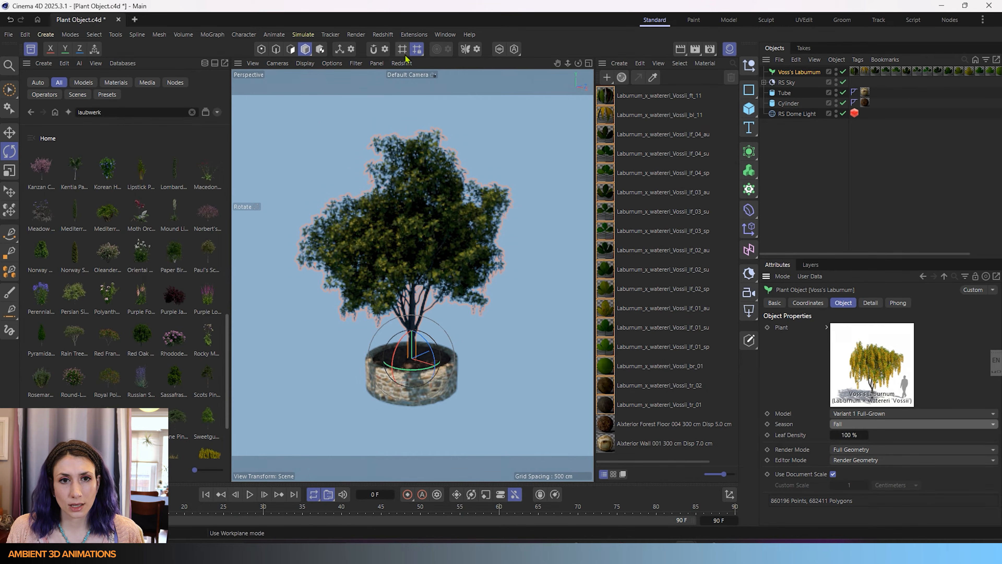
pyautogui.click(403, 64)
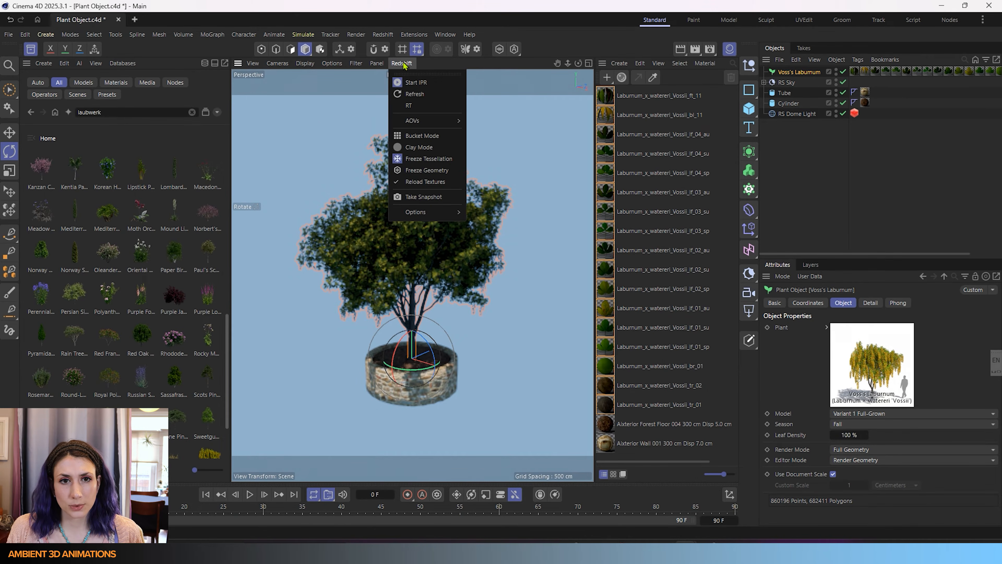
pyautogui.click(406, 83)
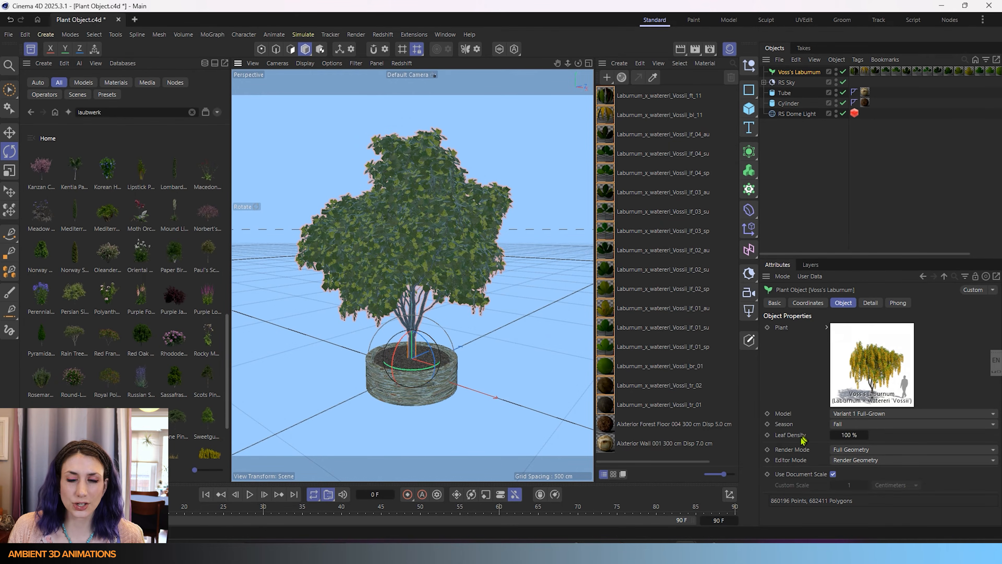
# Reduce the Laburnum's Leaf Density to 50 %
pyautogui.moveTo(822, 444); pyautogui.dragTo(852, 435)
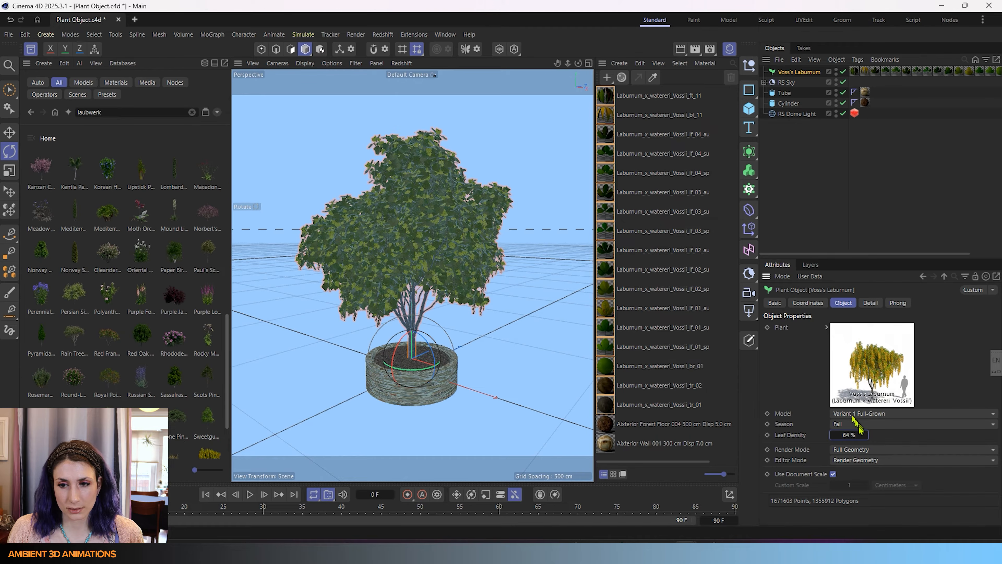
pyautogui.click(853, 435)
pyautogui.write('50')
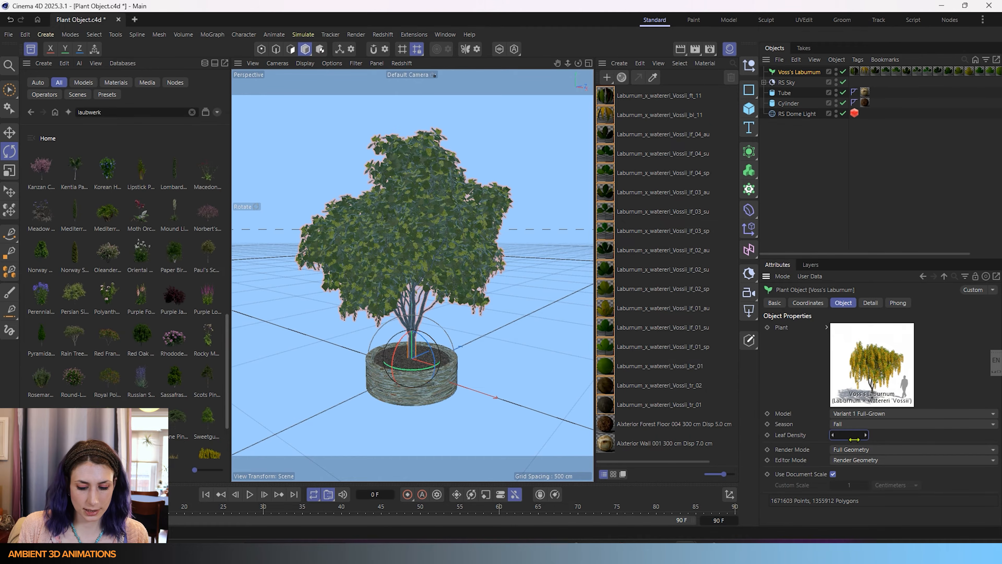
pyautogui.press('Return')
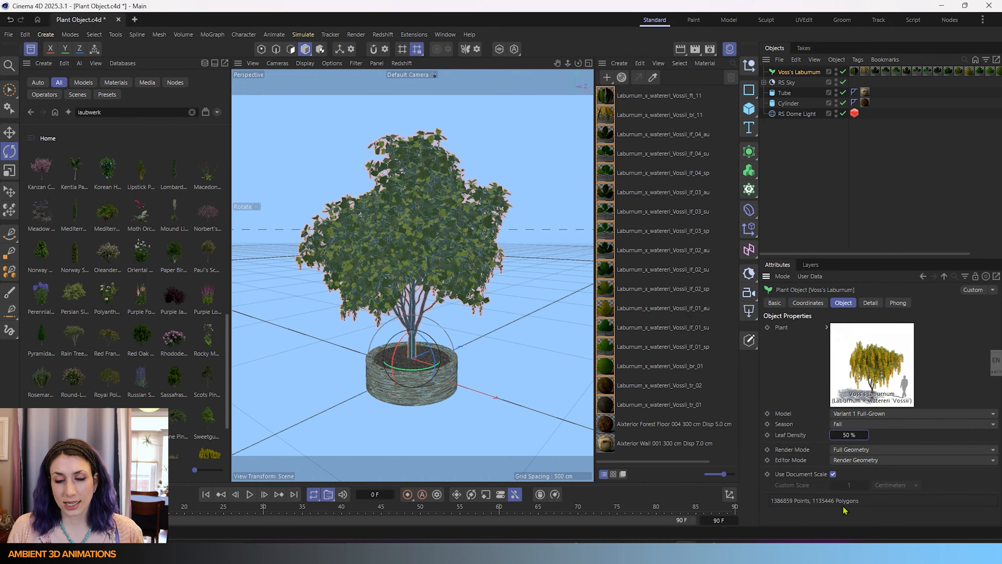
# Lower the Laburnum's Leaf Density further to 25 %
pyautogui.click(849, 435)
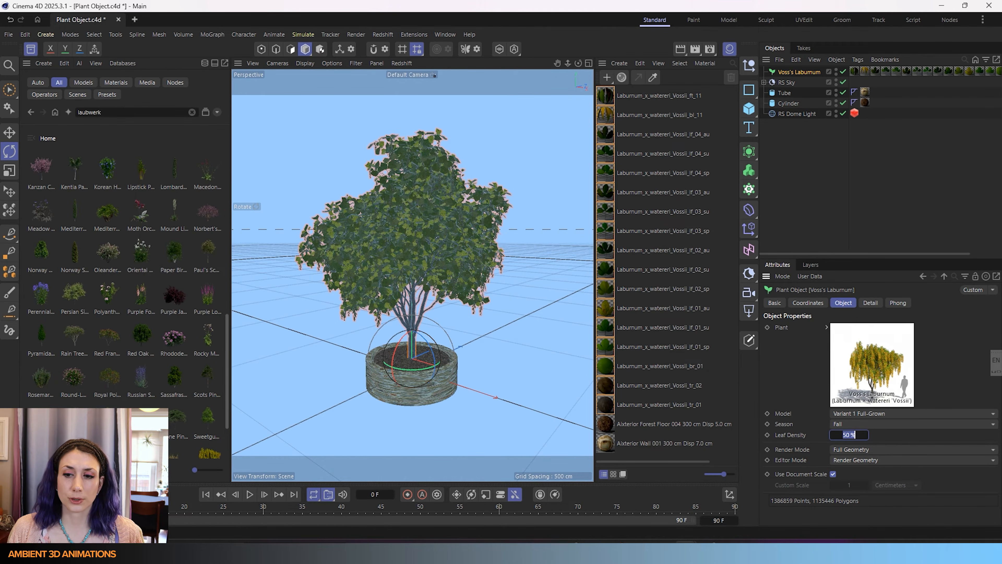
pyautogui.press('BackSpace')
pyautogui.write('25')
pyautogui.press('Return')
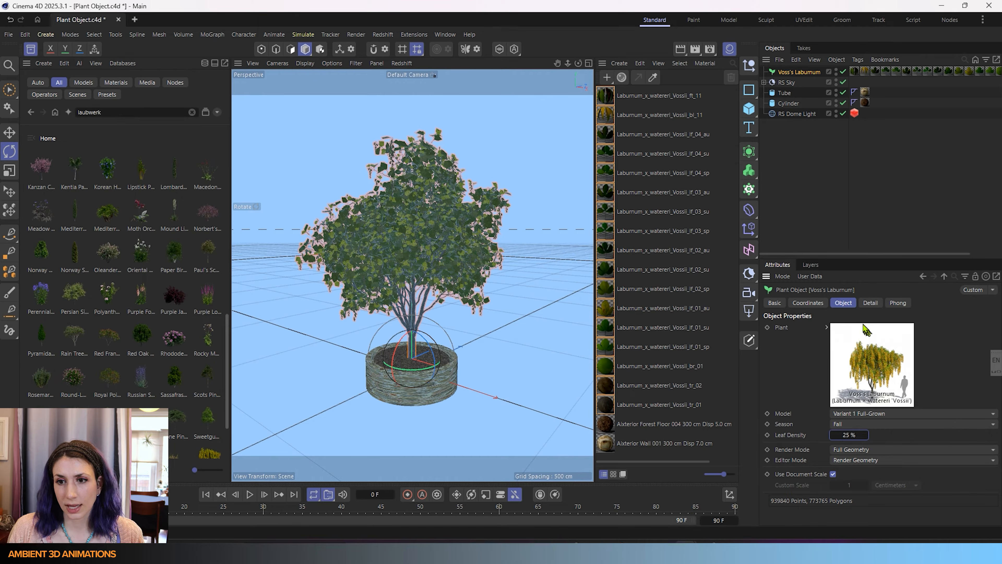
# Set the Laburnum's Leaf Amount detail to 75 % and check the plant's point and polygon counts
pyautogui.click(871, 307)
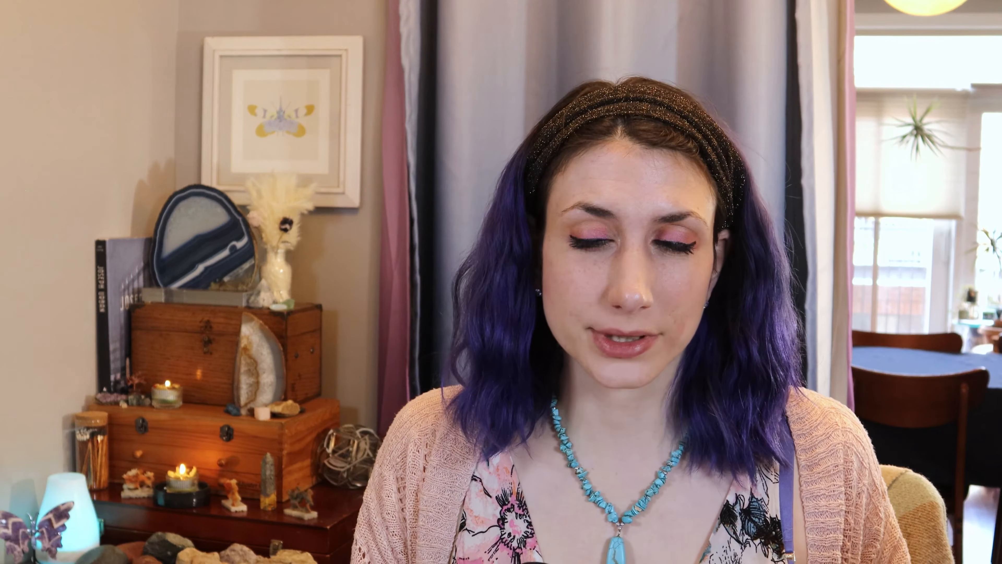
pyautogui.click(843, 303)
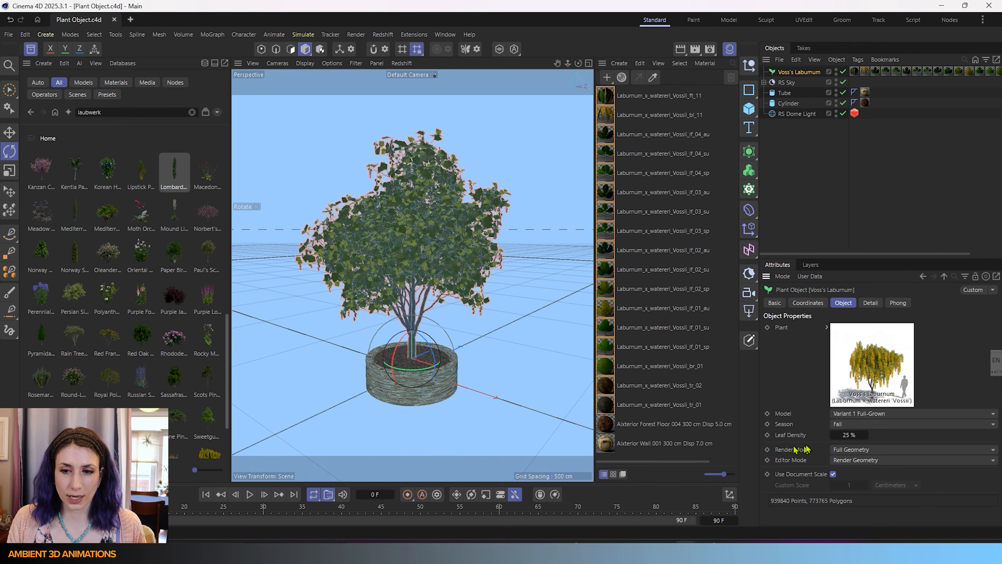
pyautogui.click(877, 304)
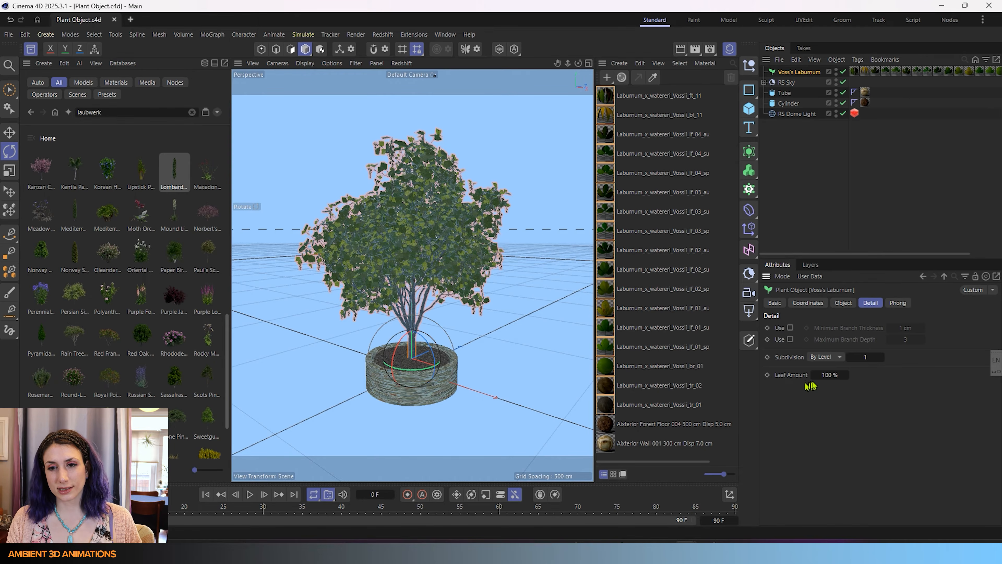
pyautogui.click(829, 374)
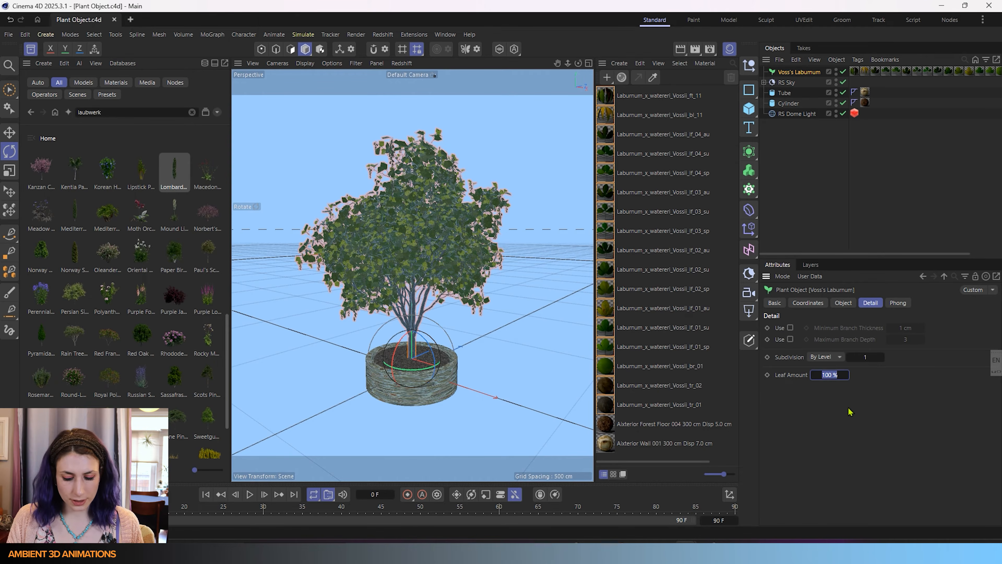
pyautogui.write('75')
pyautogui.press('Return')
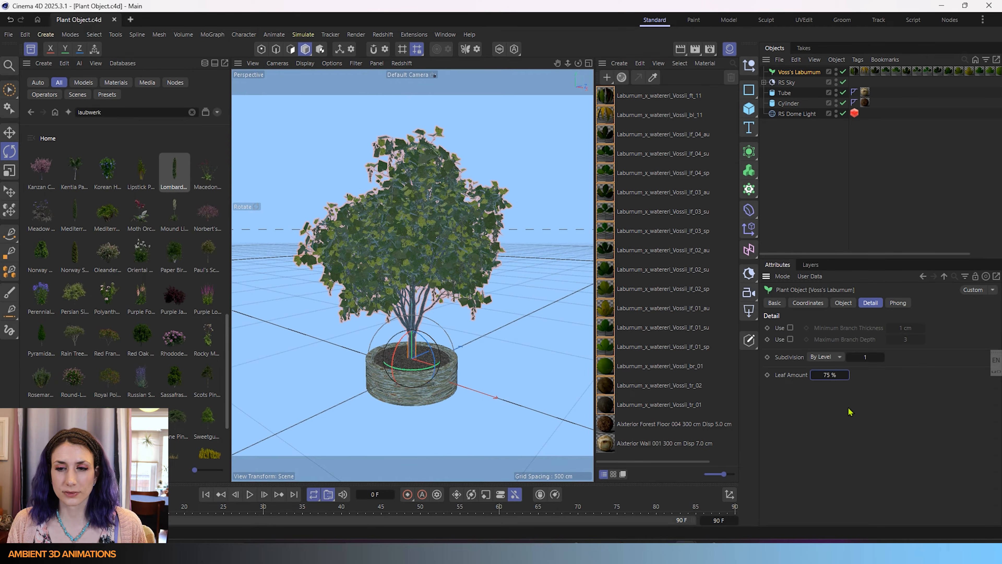
pyautogui.click(843, 302)
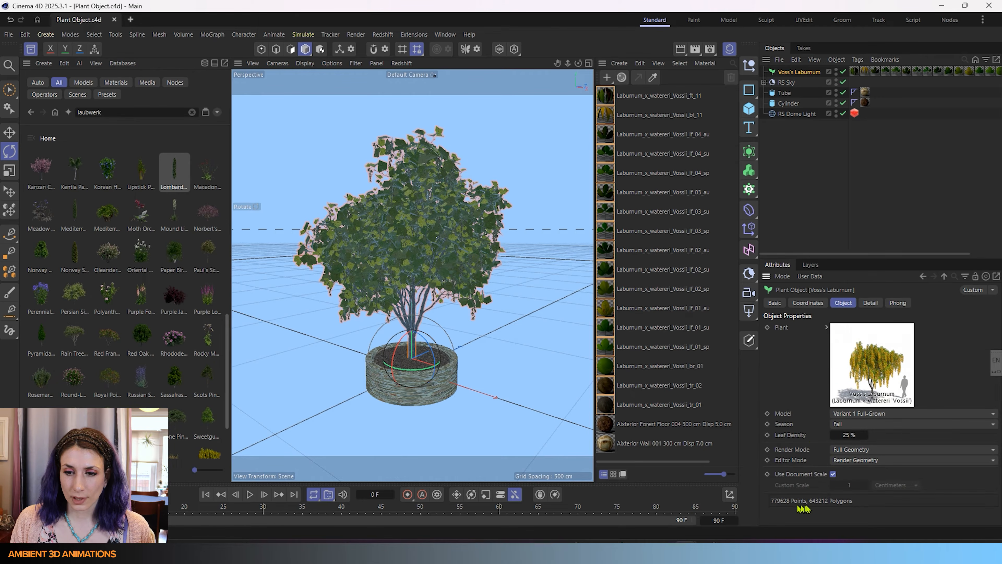
pyautogui.click(871, 305)
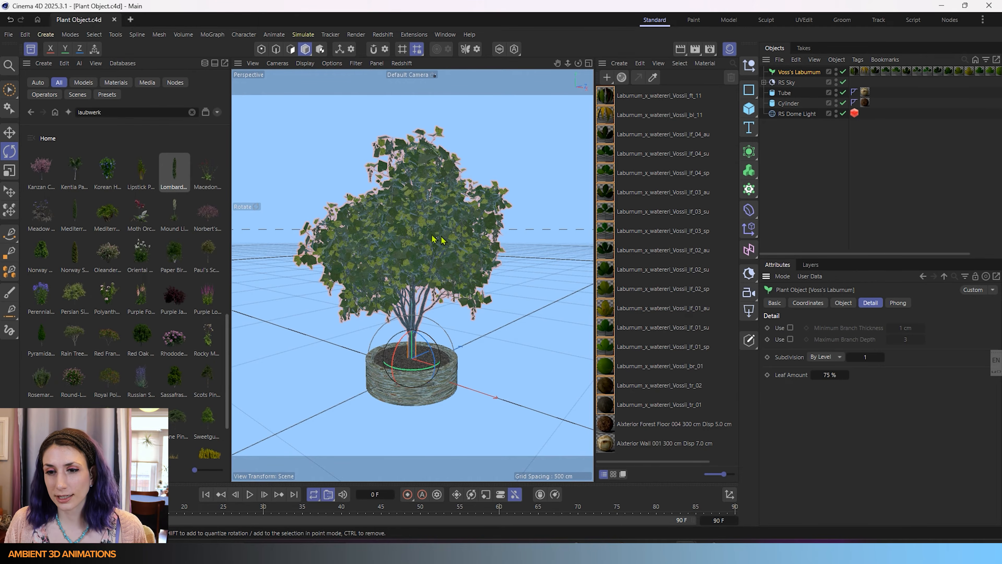
# Set the Laburnum's Leaf Amount back to 100 % and its Leaf Density back to 100 %
pyautogui.click(832, 375)
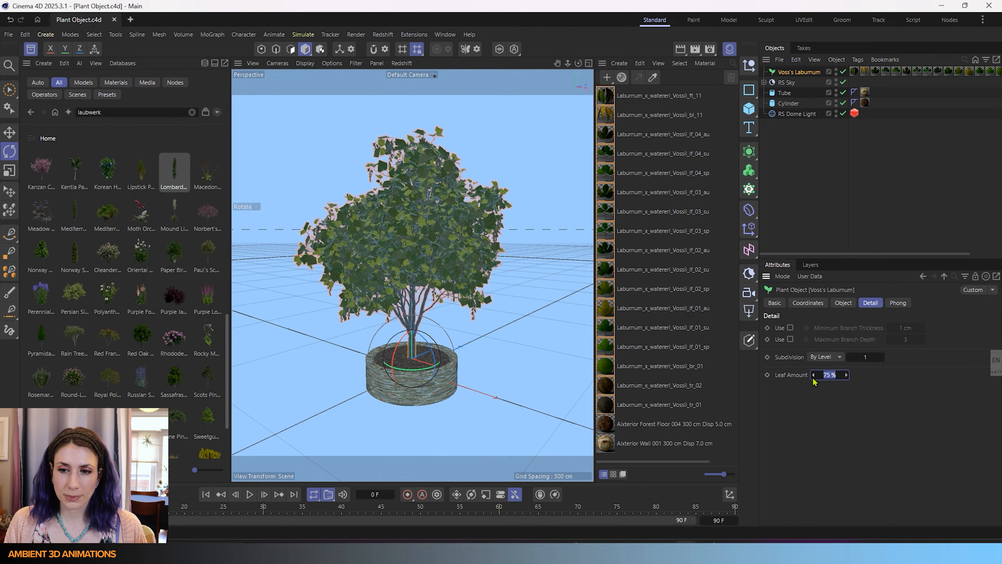
pyautogui.write('100')
pyautogui.press('Return')
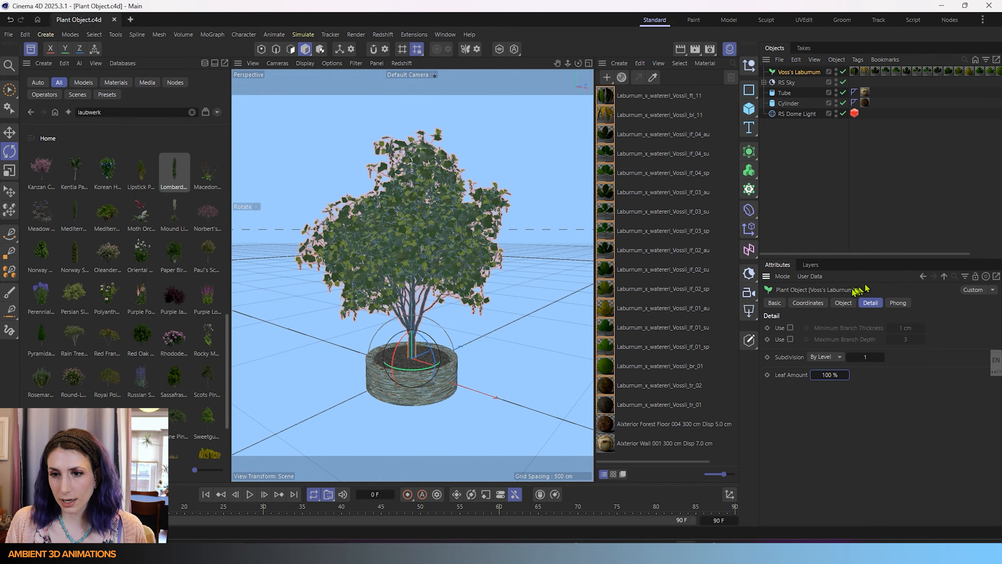
pyautogui.click(843, 302)
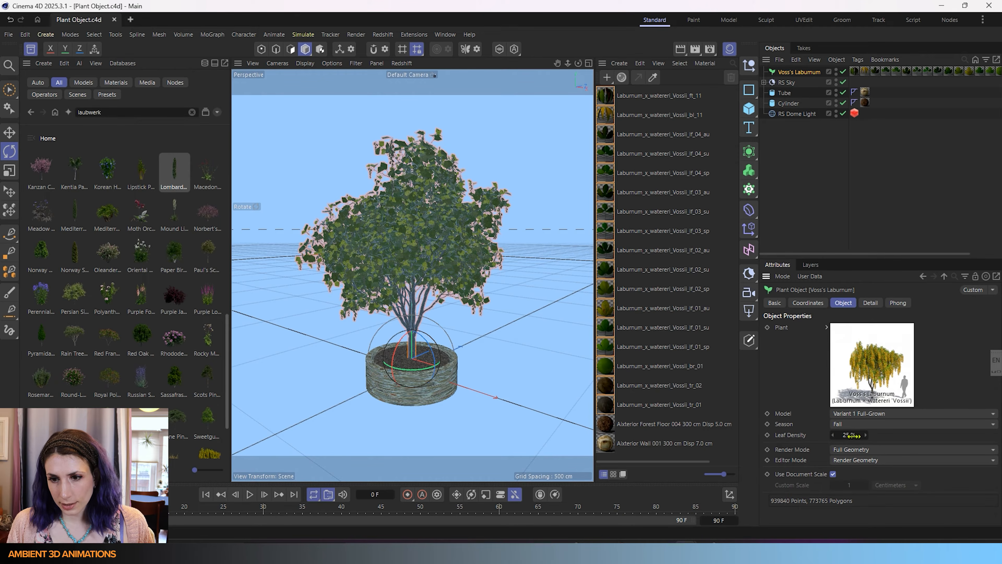
pyautogui.click(850, 434)
pyautogui.write('100')
pyautogui.press('Return')
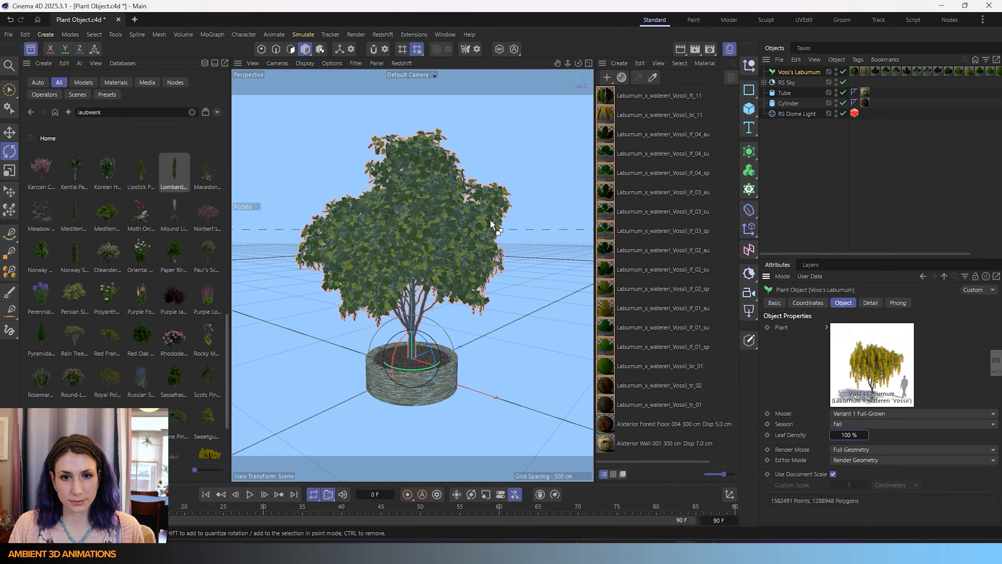
# Open the scene settings and examine the unit options for the Project Scale, leaving the unit unchanged
pyautogui.hotkey('ctrl', 'd')
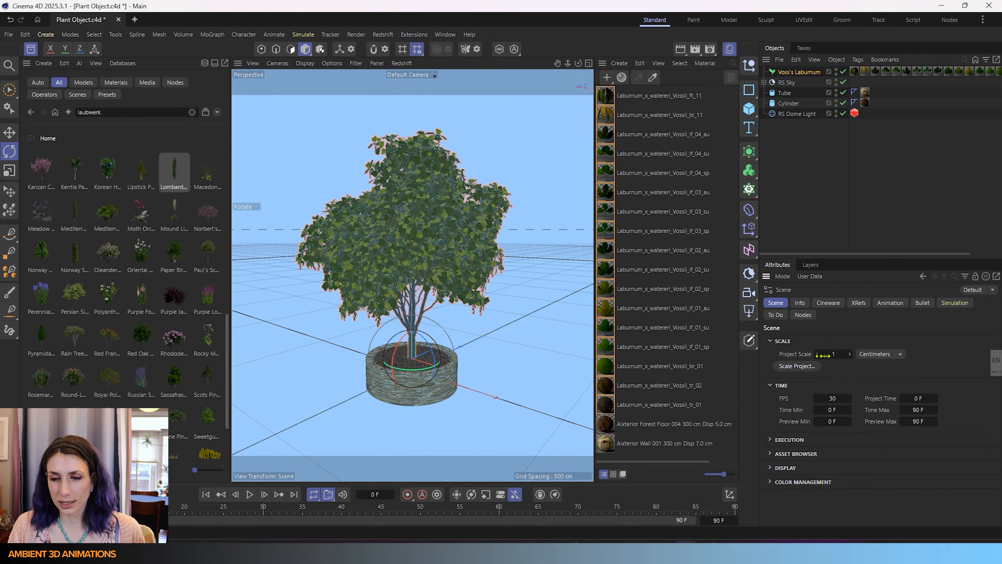
pyautogui.click(888, 358)
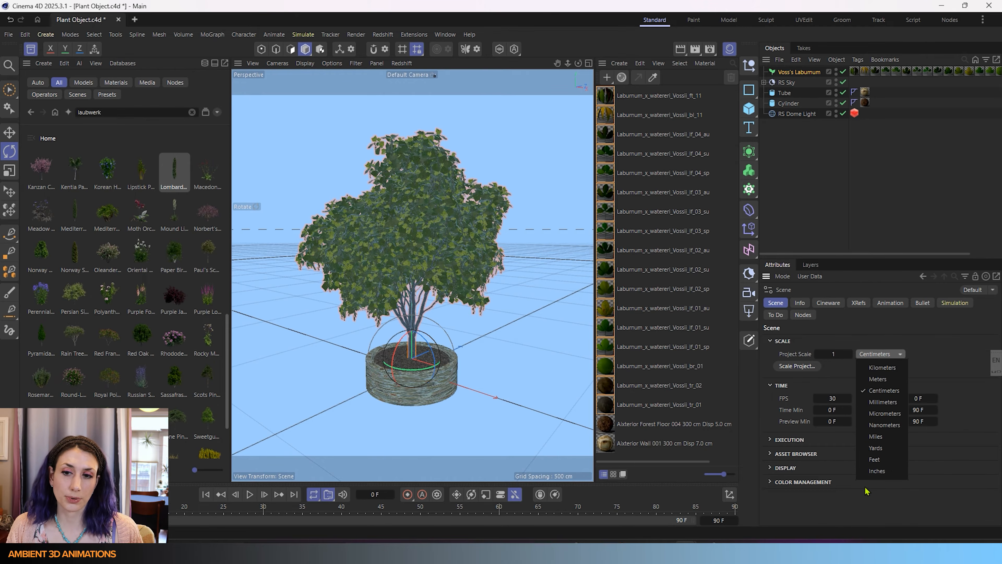
pyautogui.click(881, 327)
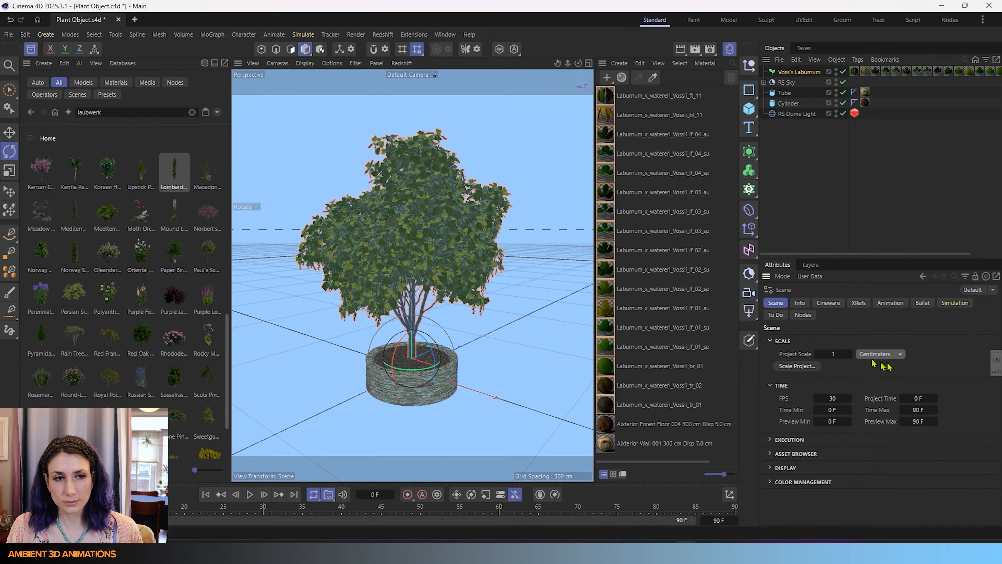
# Review the display unit options in the Units preferences, close them unchanged, and return to the Laburnum's object properties
pyautogui.click(26, 36)
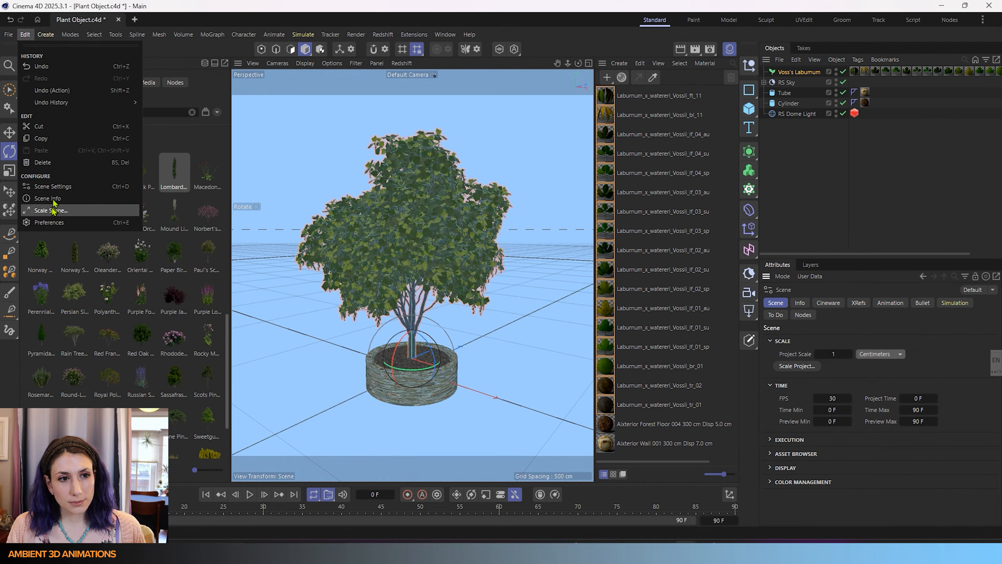
pyautogui.click(52, 222)
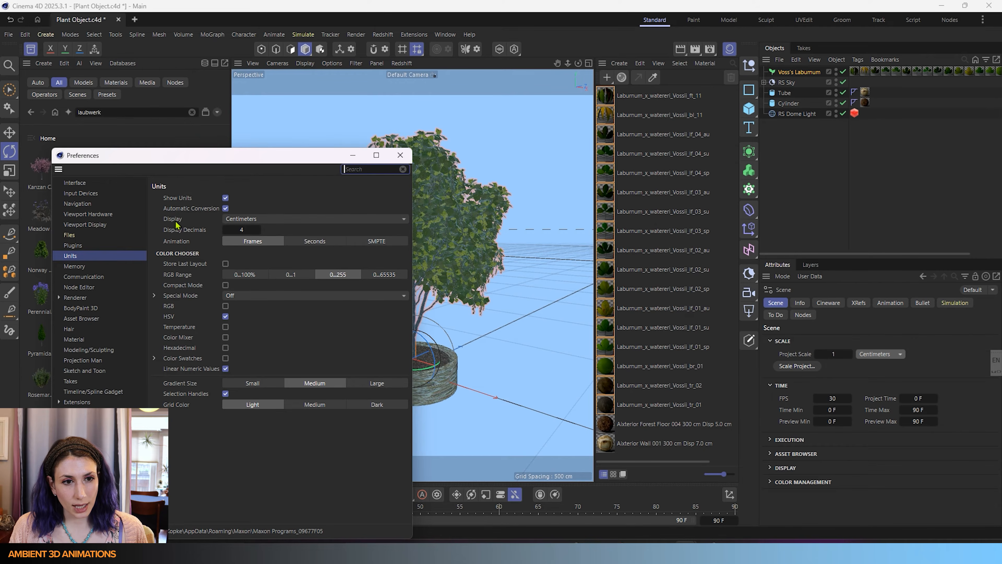
pyautogui.click(255, 221)
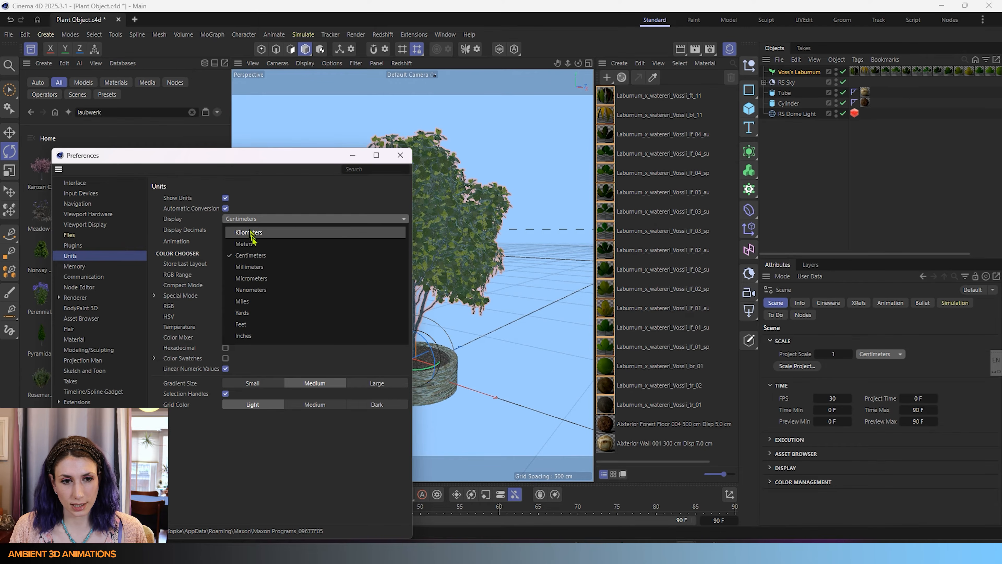
pyautogui.click(277, 195)
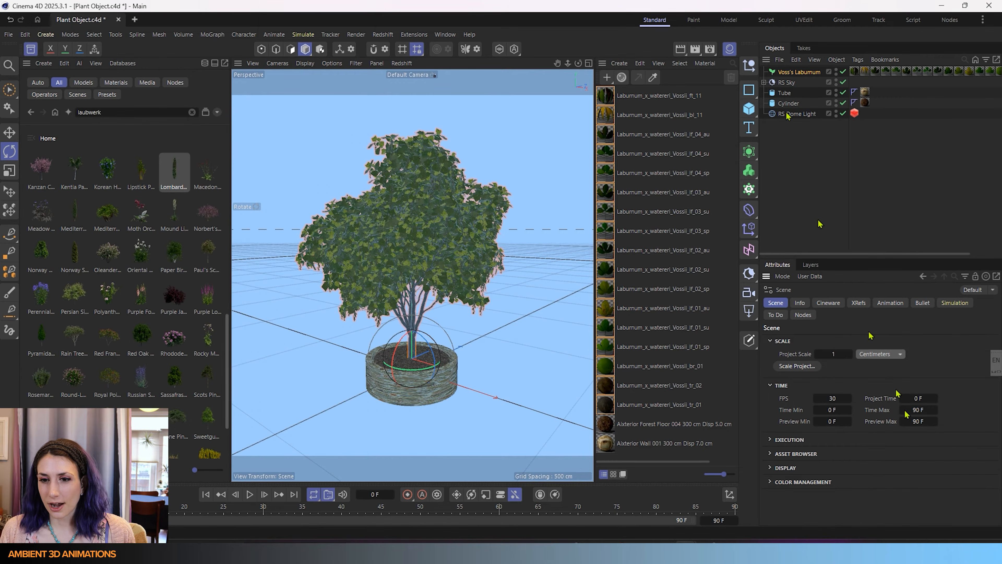
pyautogui.click(786, 74)
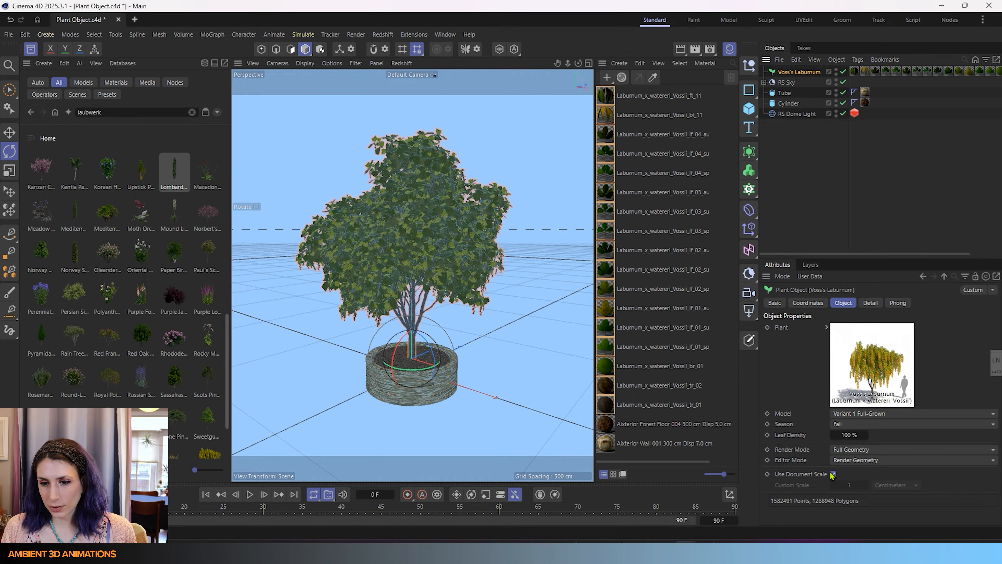
# Try a Custom Scale of 1.4 centimeters on the Laburnum with Use Document Scale off, and re-enable Use Document Scale
pyautogui.click(832, 474)
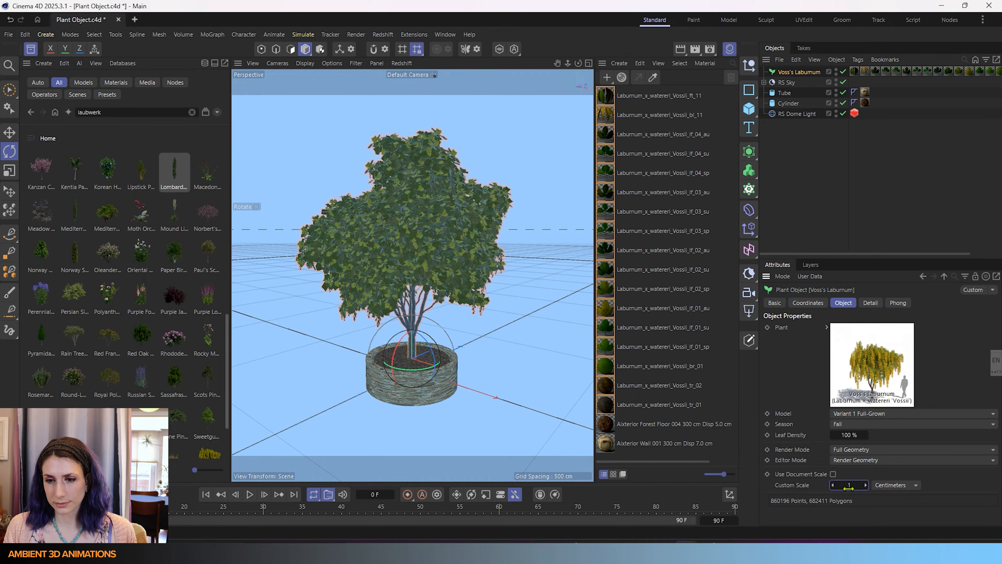
pyautogui.moveTo(848, 486); pyautogui.dragTo(851, 488)
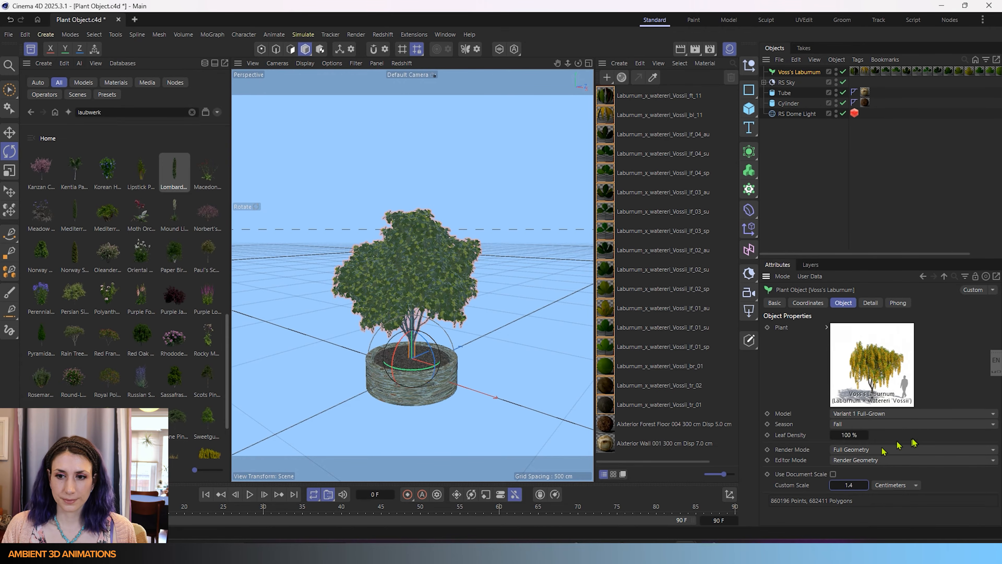
pyautogui.click(922, 414)
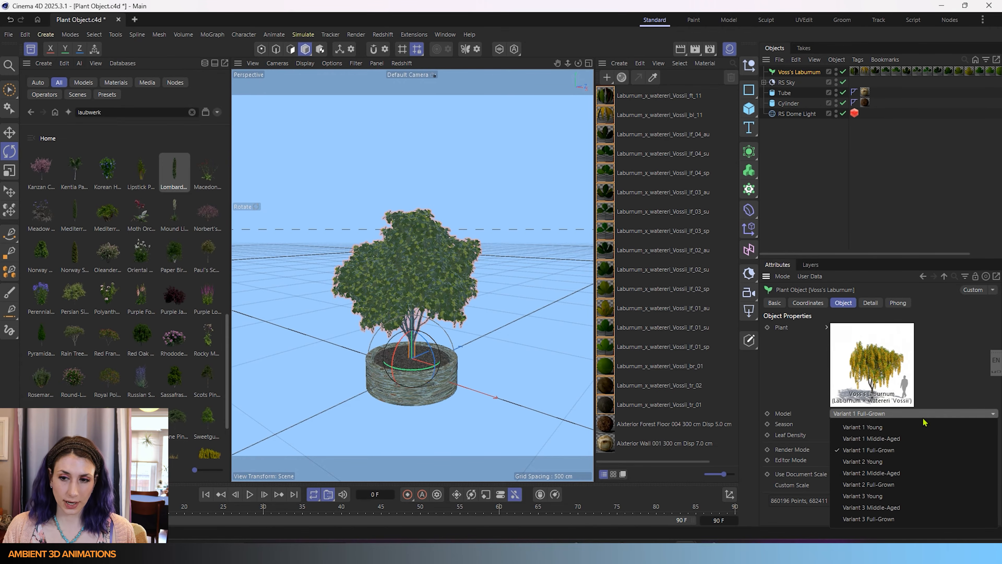
pyautogui.click(924, 421)
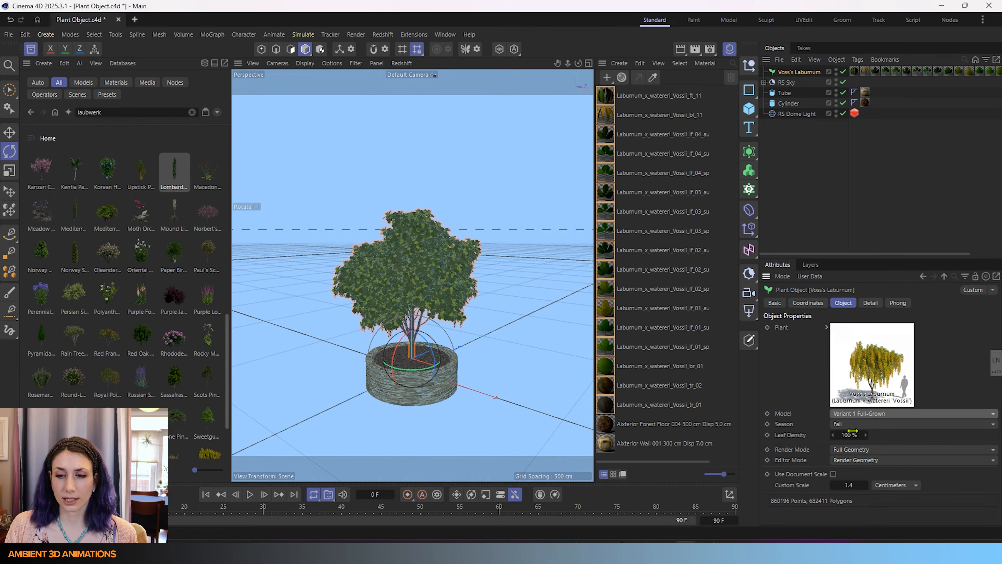
pyautogui.click(833, 474)
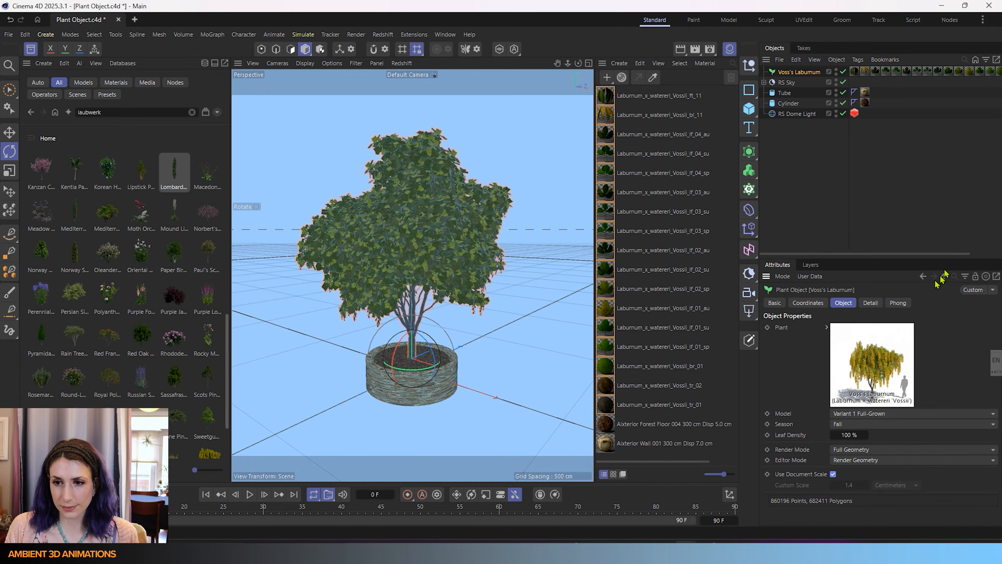
# Set the Laburnum's Season to Winter and inspect its branch structure above the planter
pyautogui.click(870, 304)
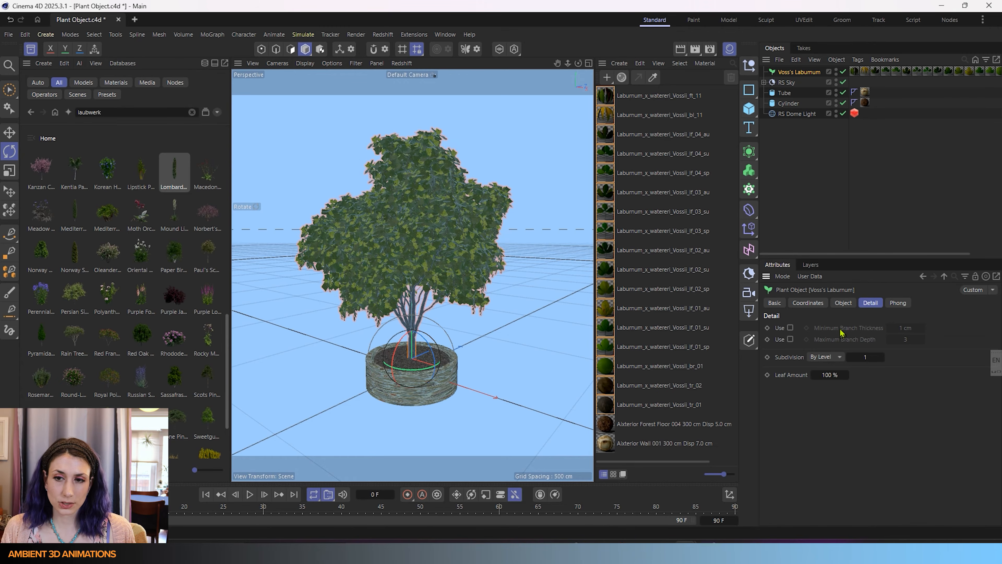
pyautogui.click(844, 303)
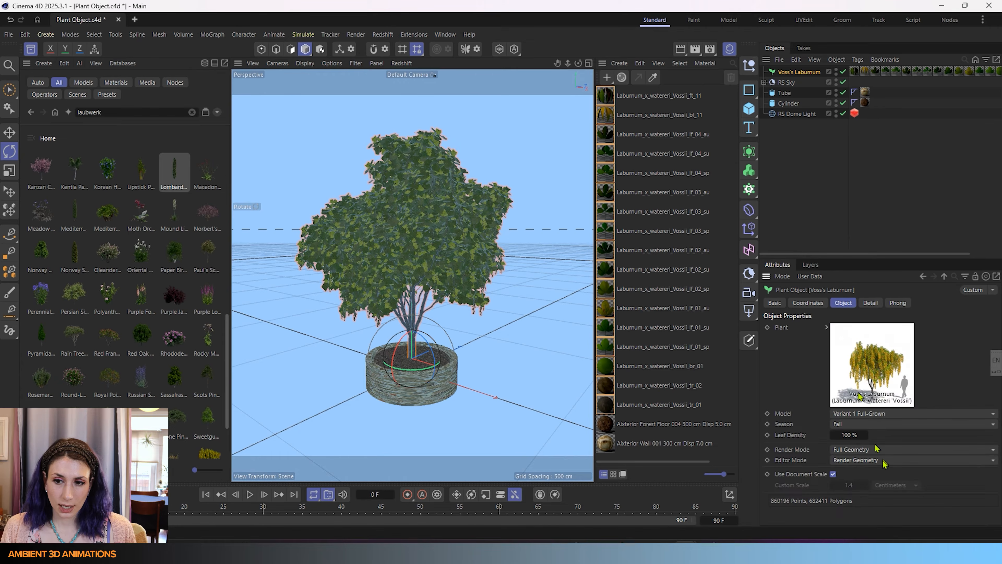
pyautogui.click(859, 424)
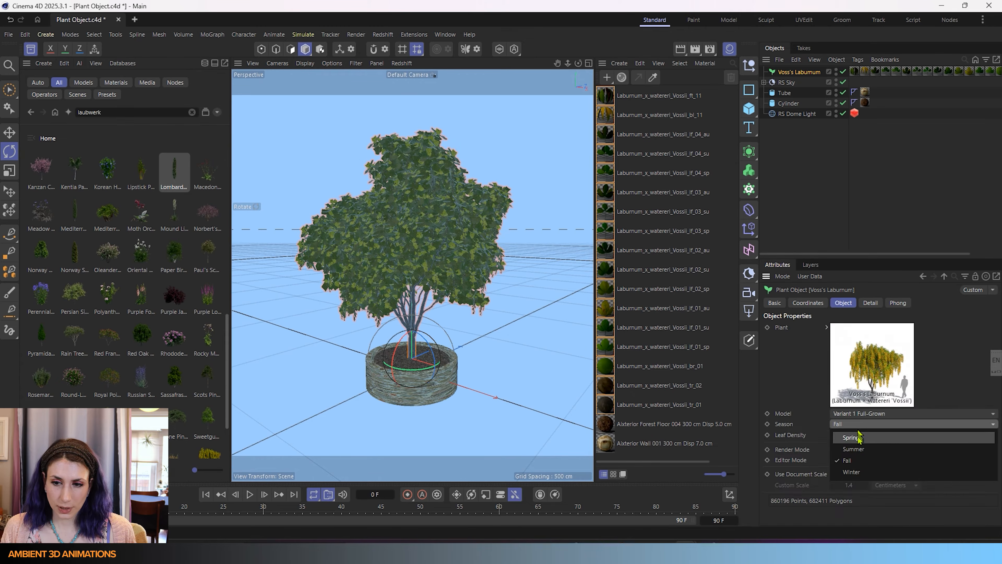
pyautogui.click(851, 472)
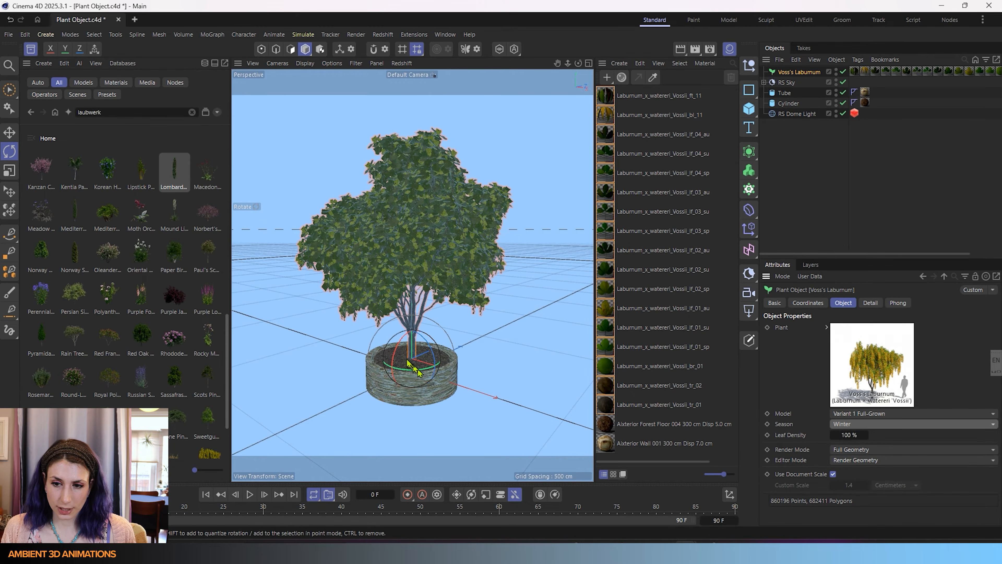
pyautogui.scroll(6, 413, 237)
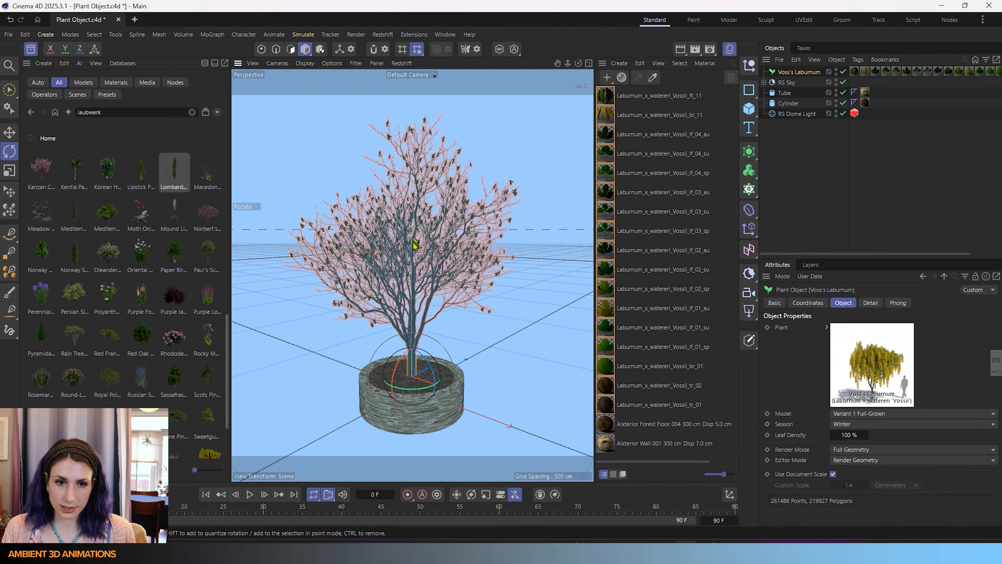
pyautogui.scroll(5, 390, 316)
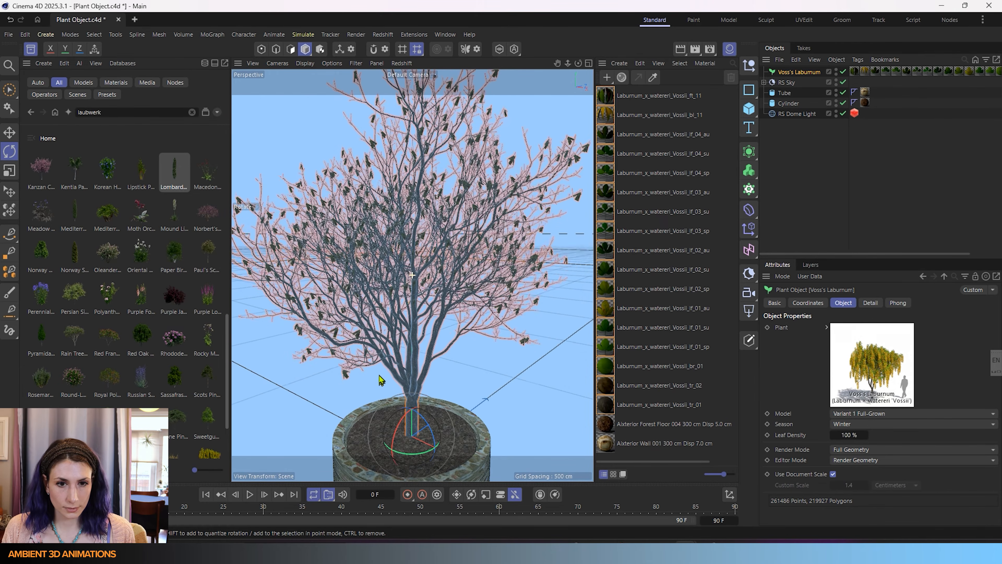
pyautogui.keyDown('alt'); pyautogui.moveTo(390, 297); pyautogui.dragTo(391, 356); pyautogui.keyUp('alt')
# Enable the Laburnum's Minimum Branch Thickness detail, set it to 0.2 cm, and inspect the thin twigs up close
pyautogui.click(871, 303)
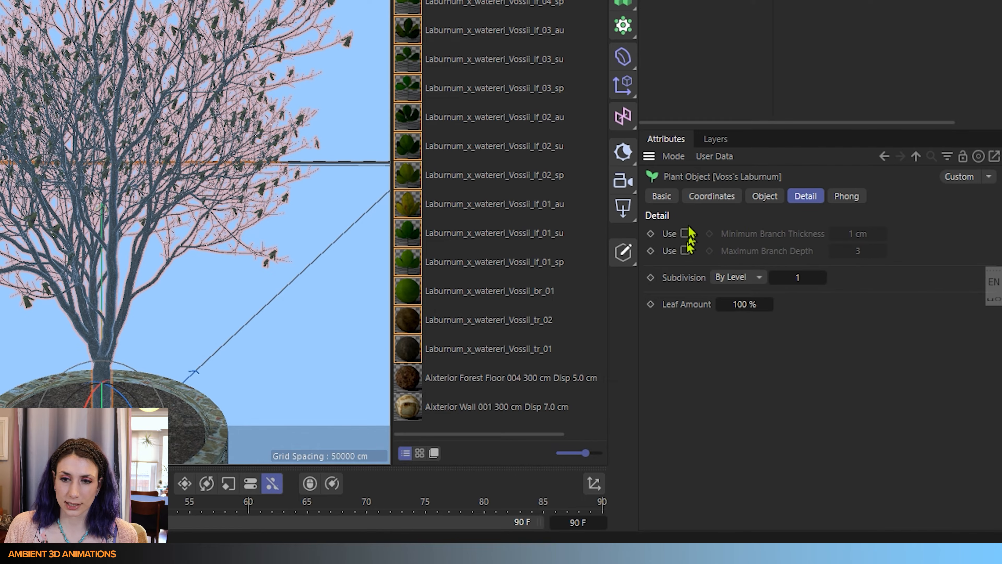
pyautogui.click(685, 233)
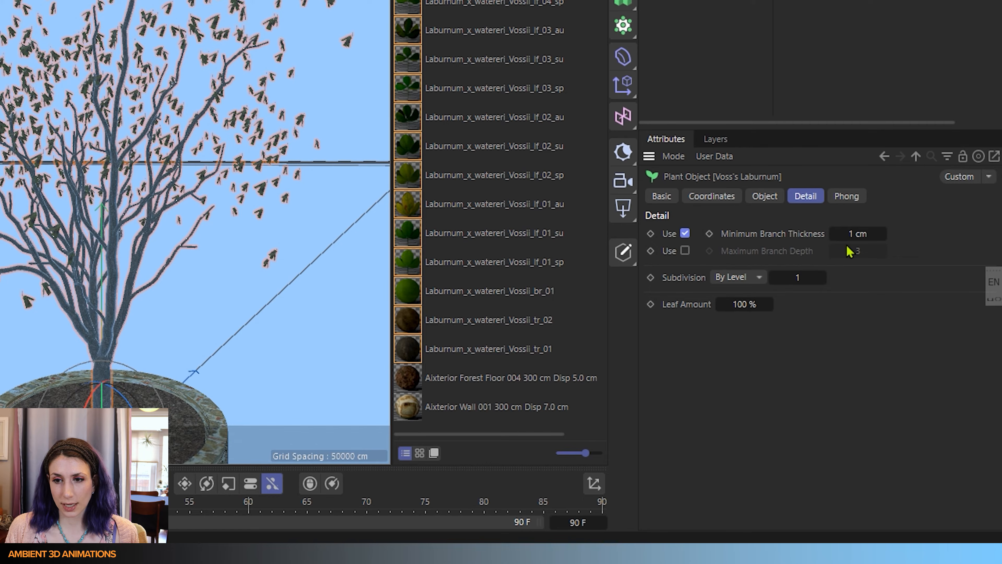
pyautogui.click(833, 233)
pyautogui.click(833, 233)
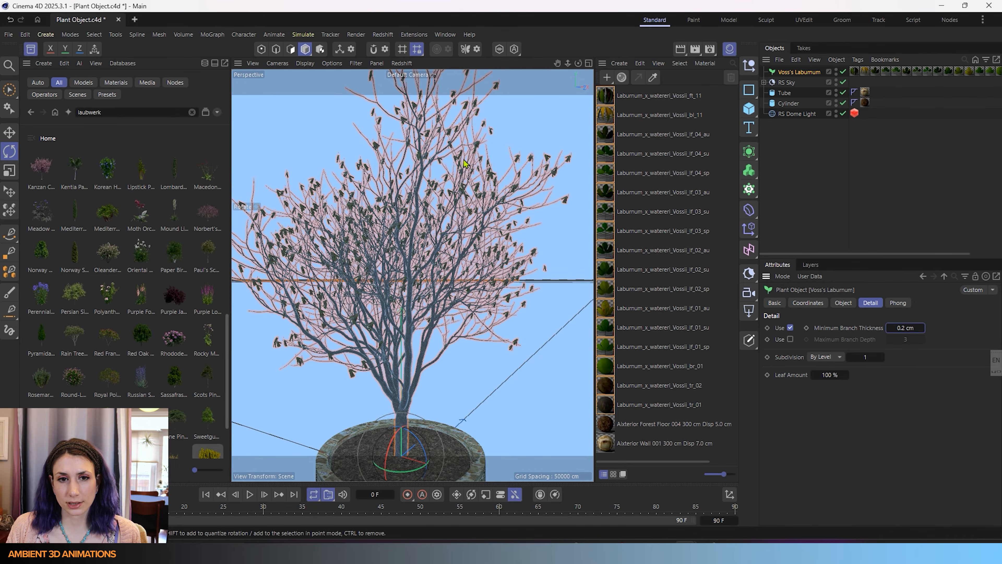
pyautogui.scroll(5, 512, 189)
pyautogui.scroll(5, 529, 195)
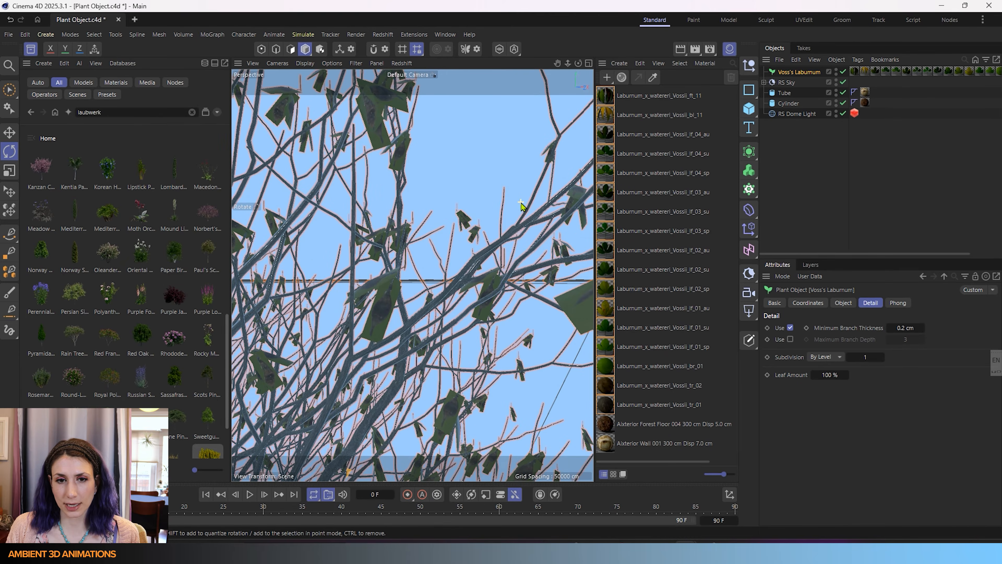
pyautogui.scroll(-8, 521, 204)
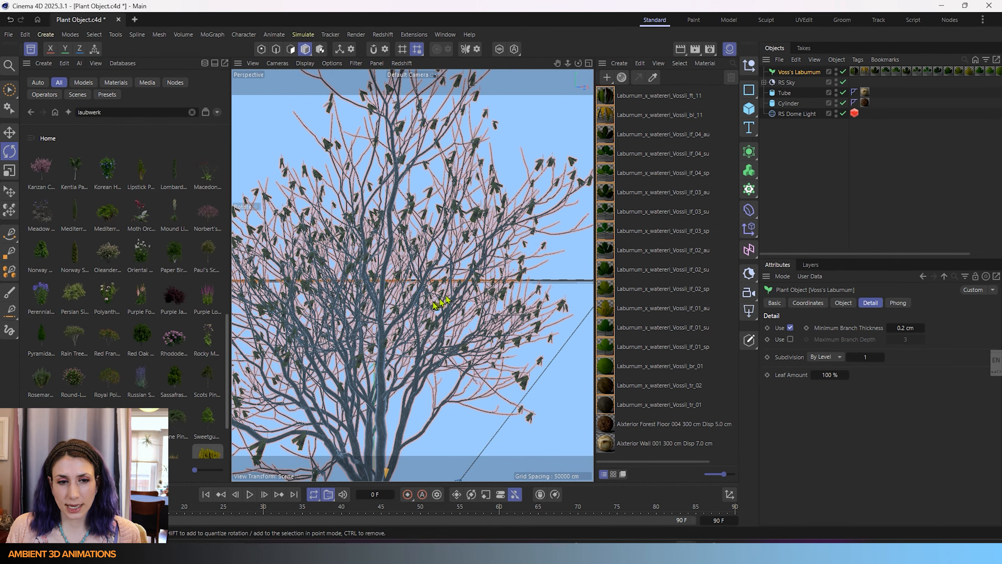
pyautogui.keyDown('alt'); pyautogui.moveTo(379, 251); pyautogui.dragTo(447, 223, button='middle'); pyautogui.keyUp('alt')
pyautogui.scroll(4, 274, 260)
pyautogui.scroll(-8, 276, 263)
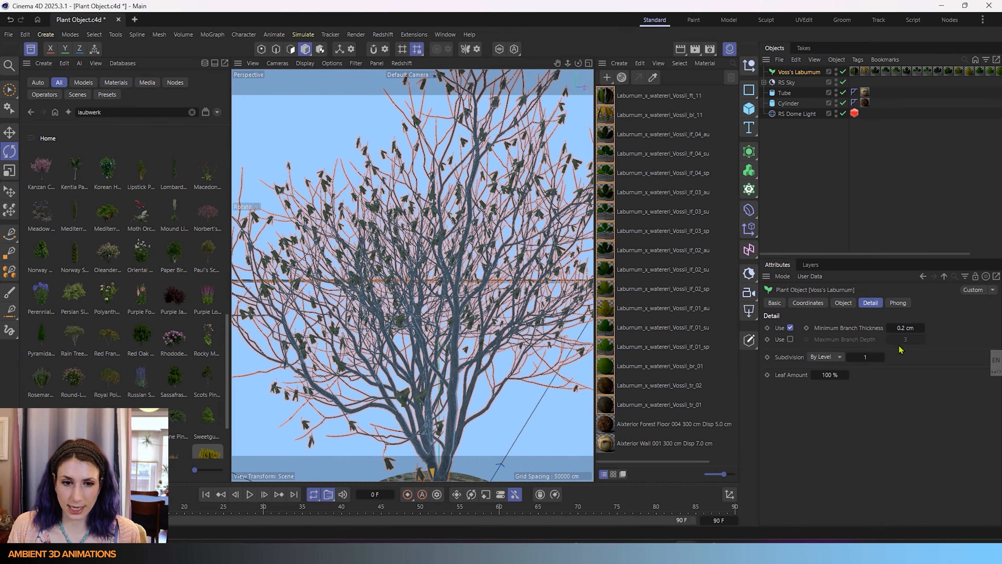
# Enable the Maximum Branch Depth limit for the Laburnum and examine its branch levels from the trunk to the outer twigs
pyautogui.click(791, 339)
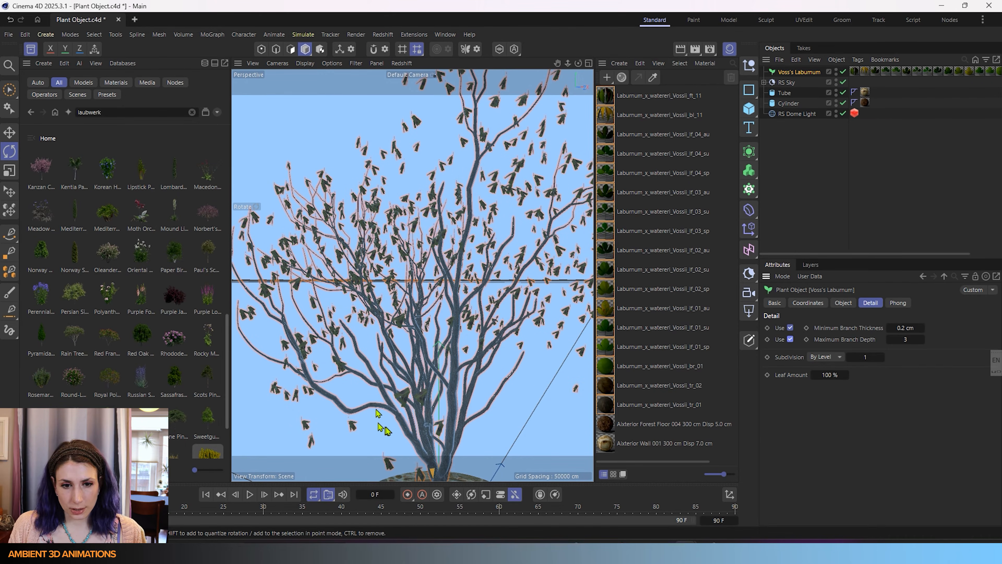
pyautogui.keyDown('alt'); pyautogui.moveTo(412, 438); pyautogui.dragTo(374, 439); pyautogui.keyUp('alt')
pyautogui.keyDown('alt'); pyautogui.moveTo(291, 340); pyautogui.dragTo(390, 343); pyautogui.keyUp('alt')
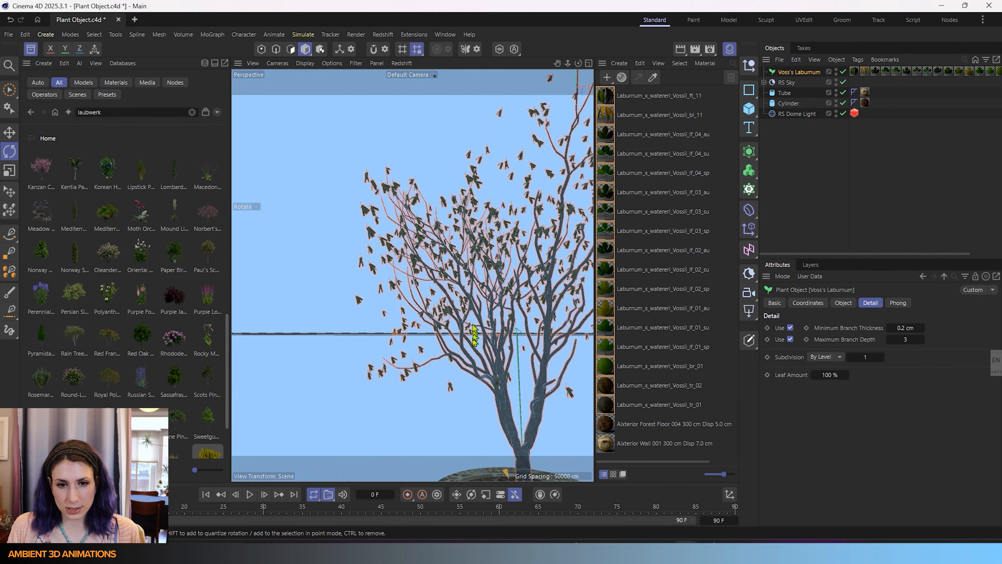
pyautogui.keyDown('alt'); pyautogui.moveTo(446, 277); pyautogui.dragTo(433, 360); pyautogui.keyUp('alt')
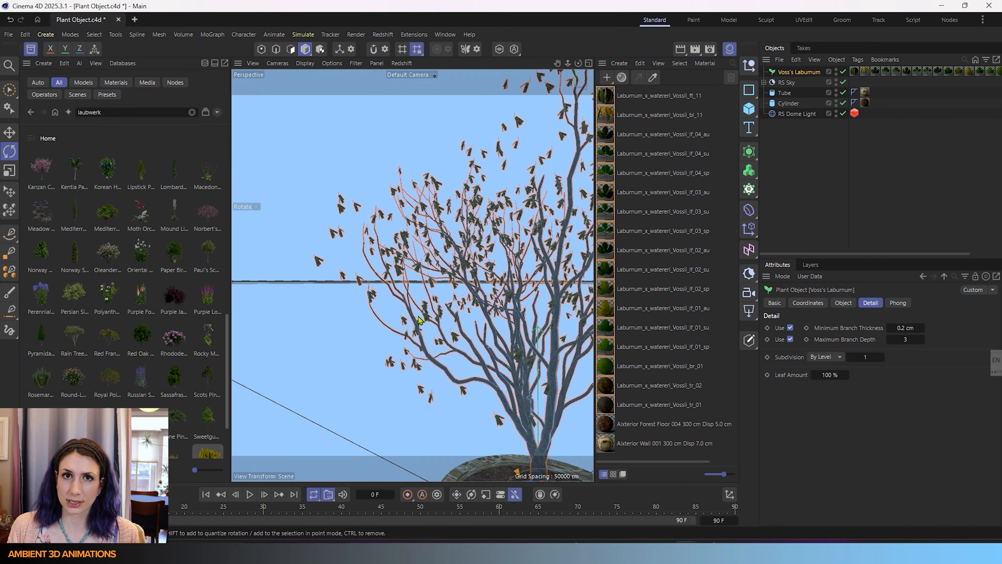
pyautogui.keyDown('alt'); pyautogui.moveTo(482, 316); pyautogui.dragTo(405, 197, button='middle'); pyautogui.keyUp('alt')
pyautogui.scroll(3, 438, 339)
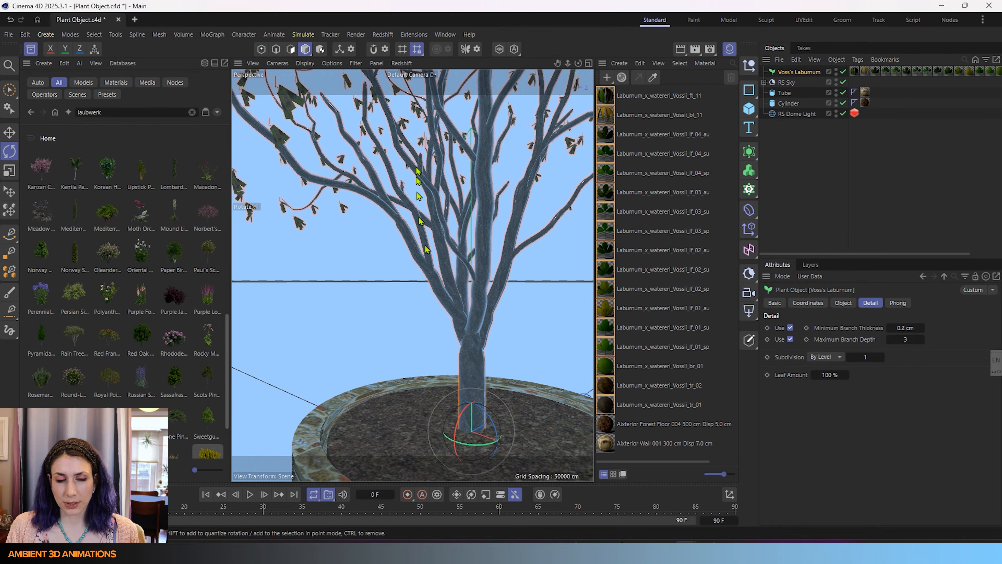
pyautogui.scroll(4, 384, 283)
pyautogui.scroll(-4, 385, 283)
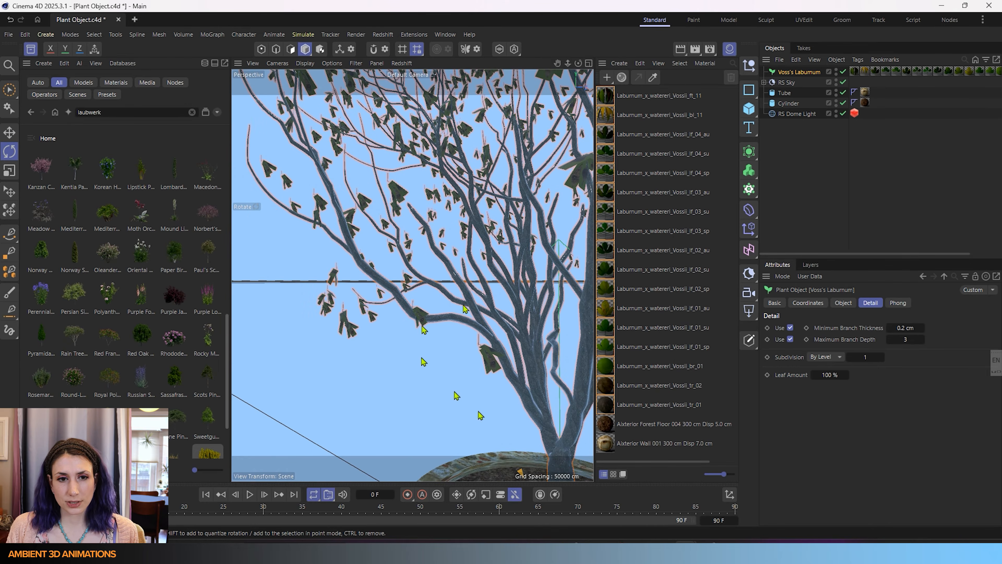
pyautogui.scroll(3, 397, 379)
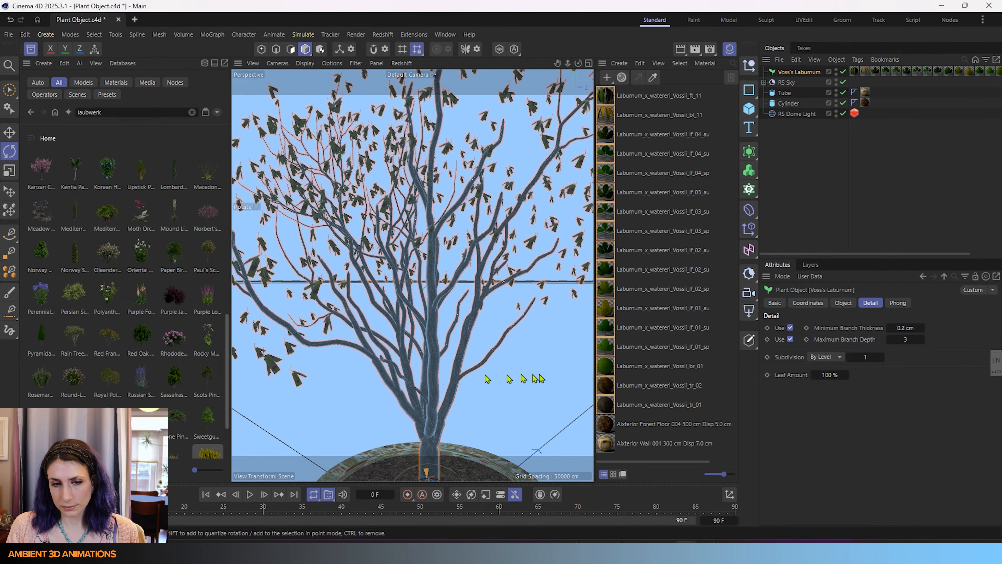
pyautogui.scroll(-3, 410, 379)
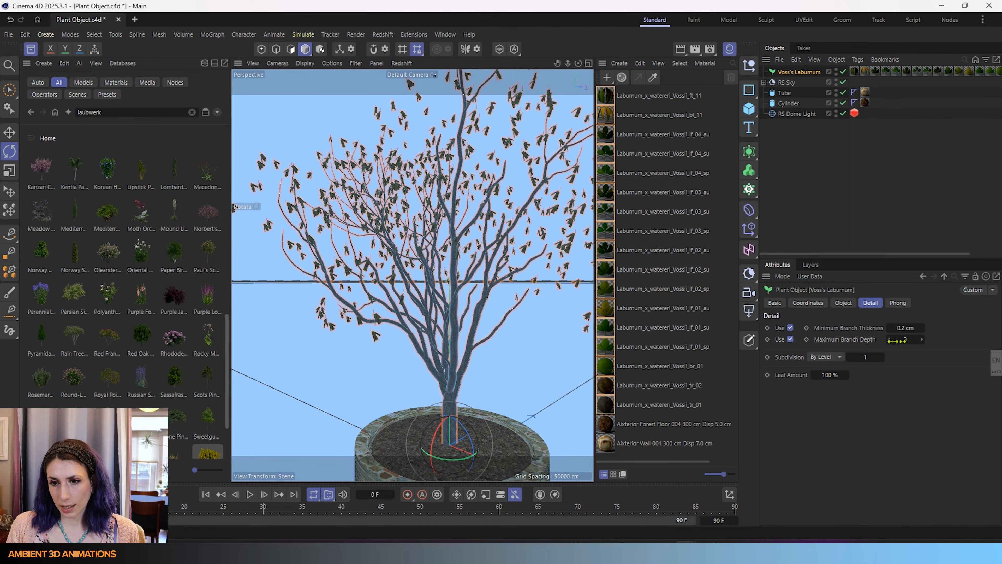
# Try Maximum Branch Depth values of 2 and 1 on the Laburnum
pyautogui.click(887, 342)
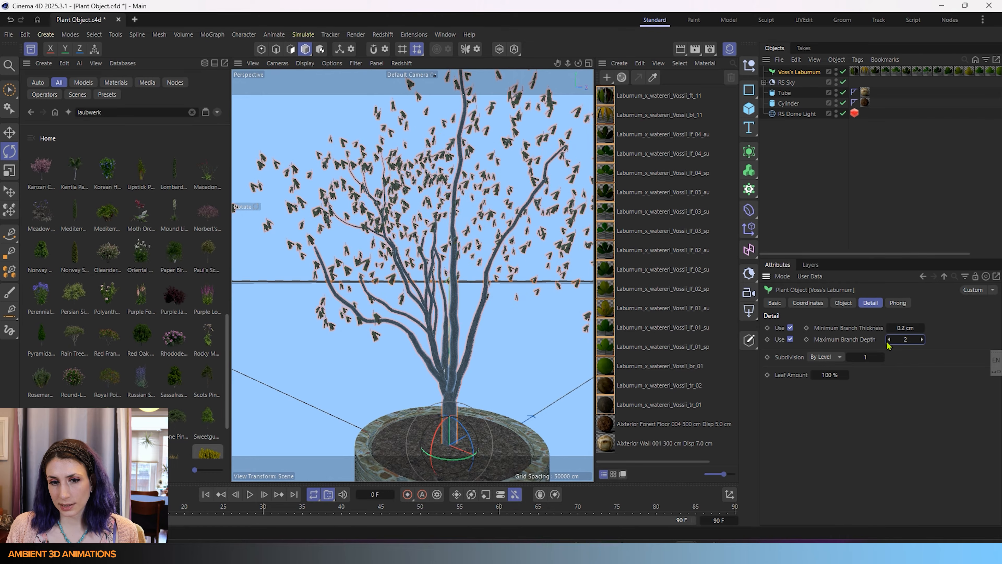
pyautogui.keyDown('alt'); pyautogui.moveTo(415, 341); pyautogui.dragTo(380, 357); pyautogui.keyUp('alt')
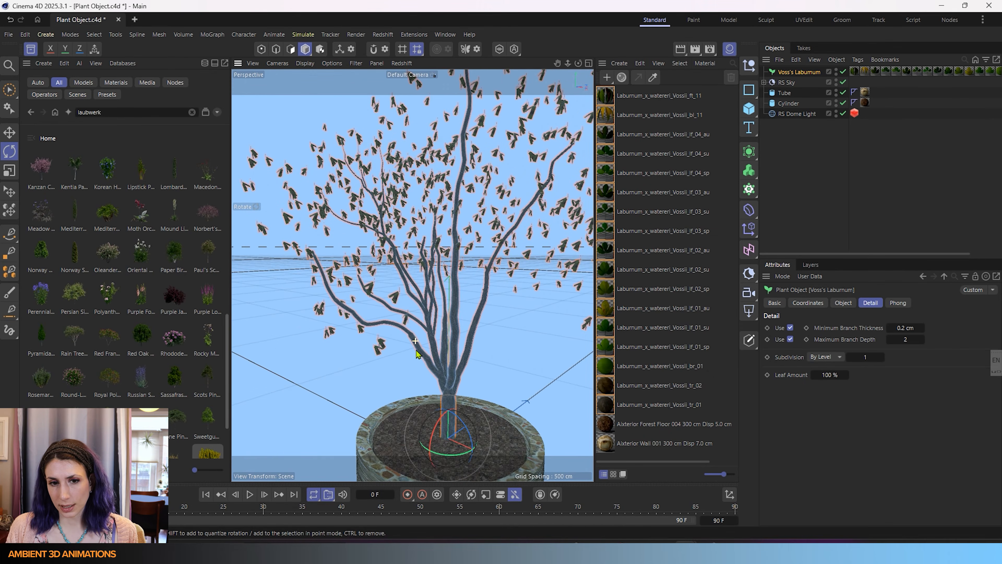
pyautogui.click(889, 341)
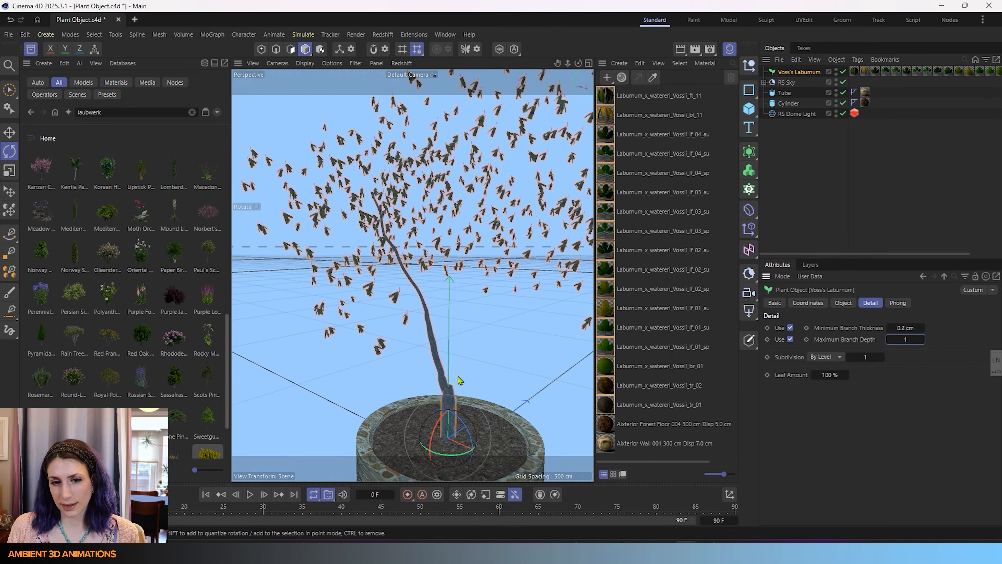
# Set the Laburnum's Maximum Branch Depth to 5 and check the plant's point and polygon counts
pyautogui.click(922, 340)
pyautogui.click(922, 340)
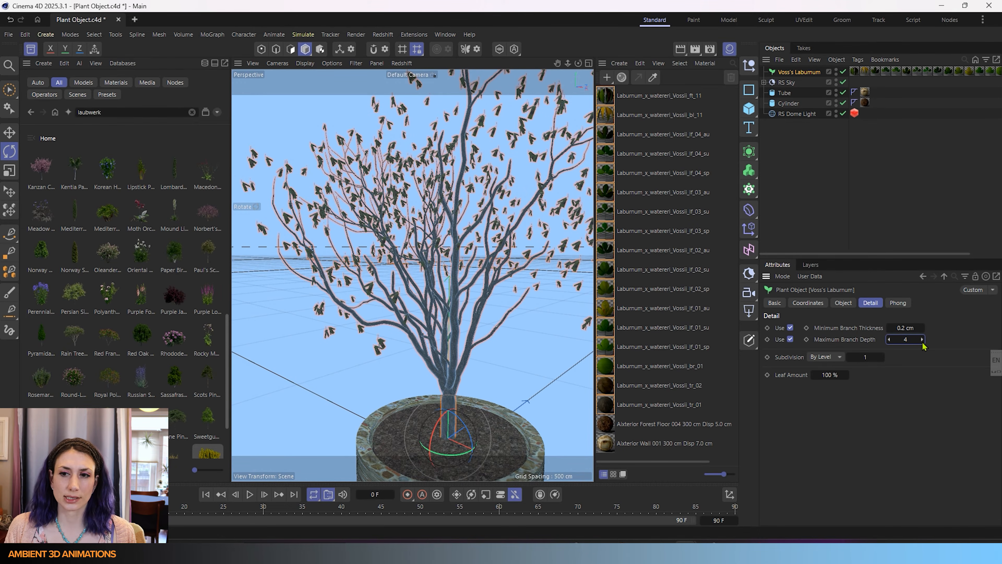
pyautogui.click(922, 340)
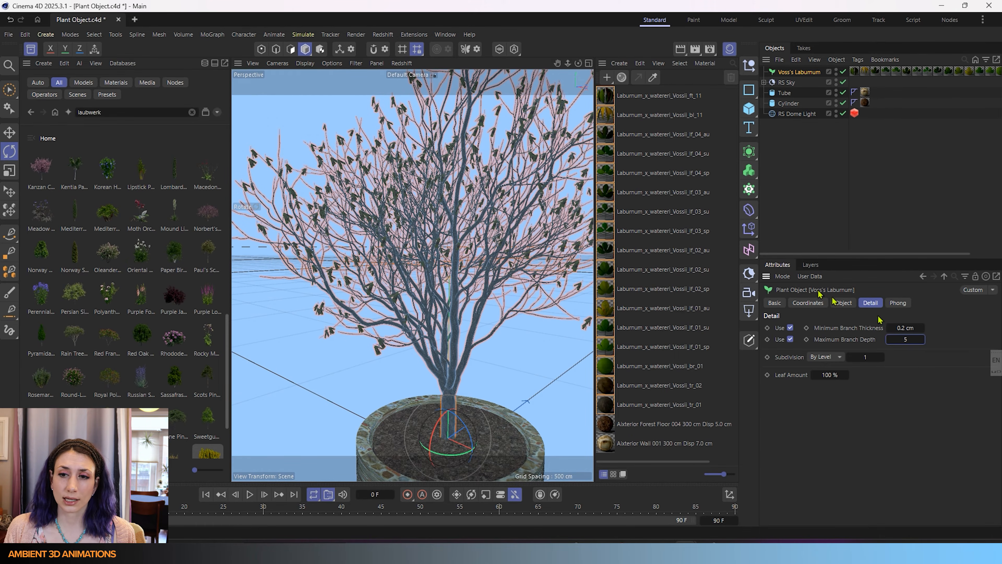
pyautogui.click(842, 302)
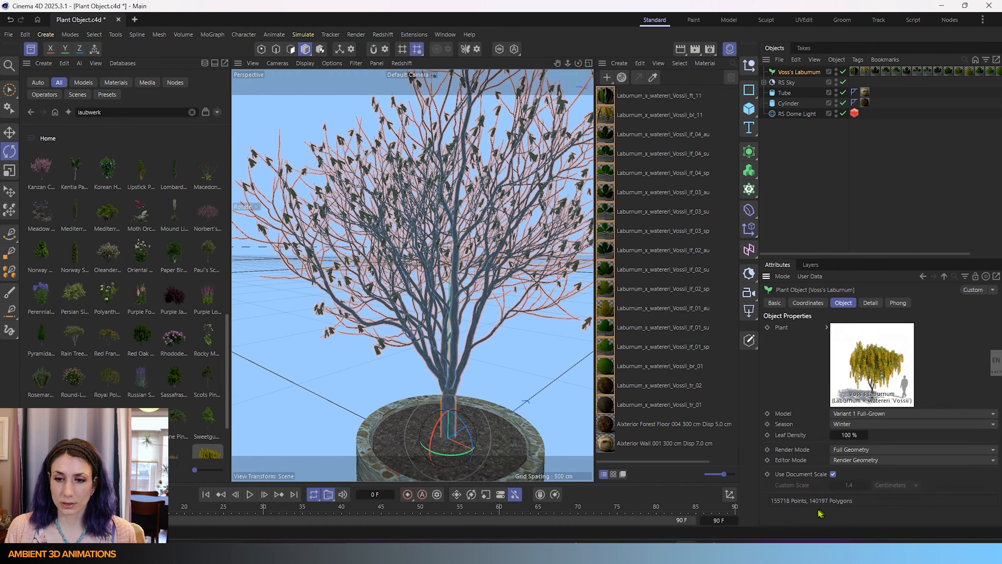
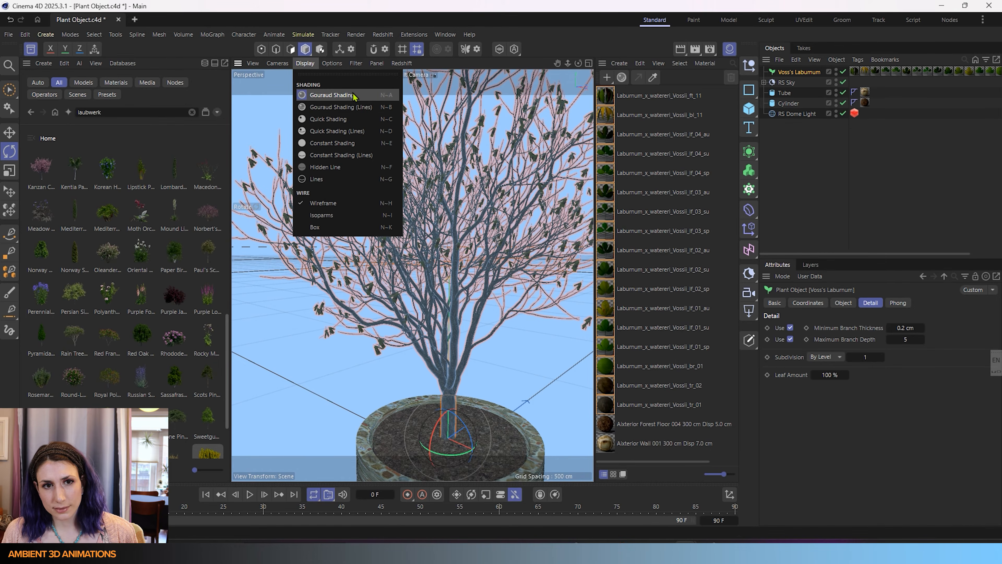
# Display the viewport in Gouraud Shading (Lines) and inspect the mesh lines on the Laburnum's trunk and branches
pyautogui.click(357, 107)
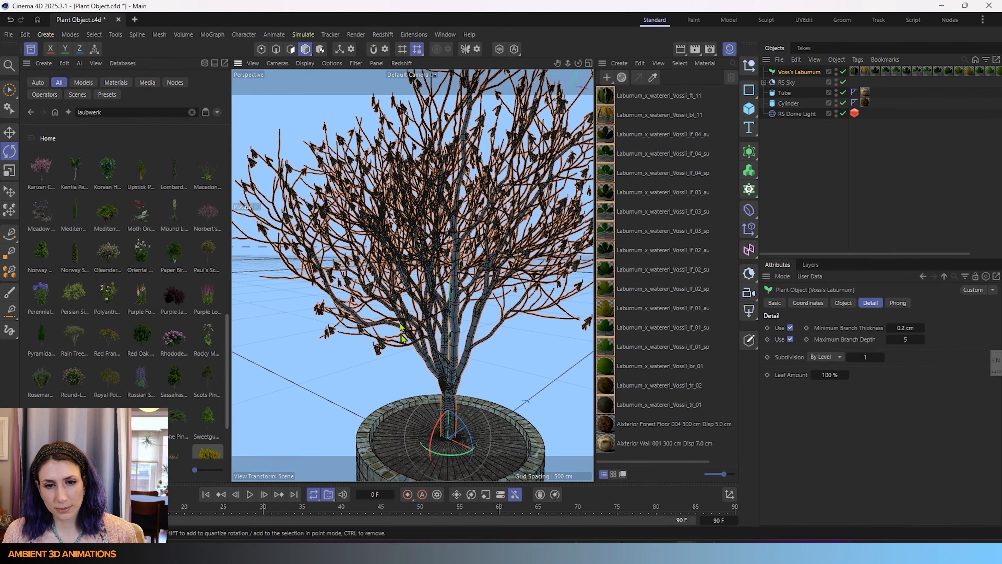
pyautogui.scroll(8, 401, 334)
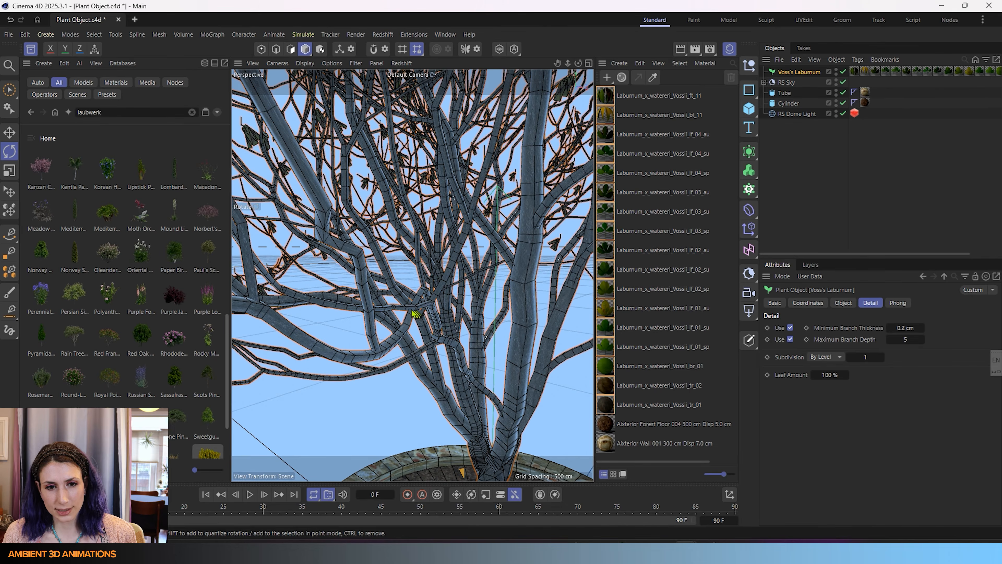
pyautogui.keyDown('alt'); pyautogui.moveTo(415, 314); pyautogui.dragTo(375, 278); pyautogui.keyUp('alt')
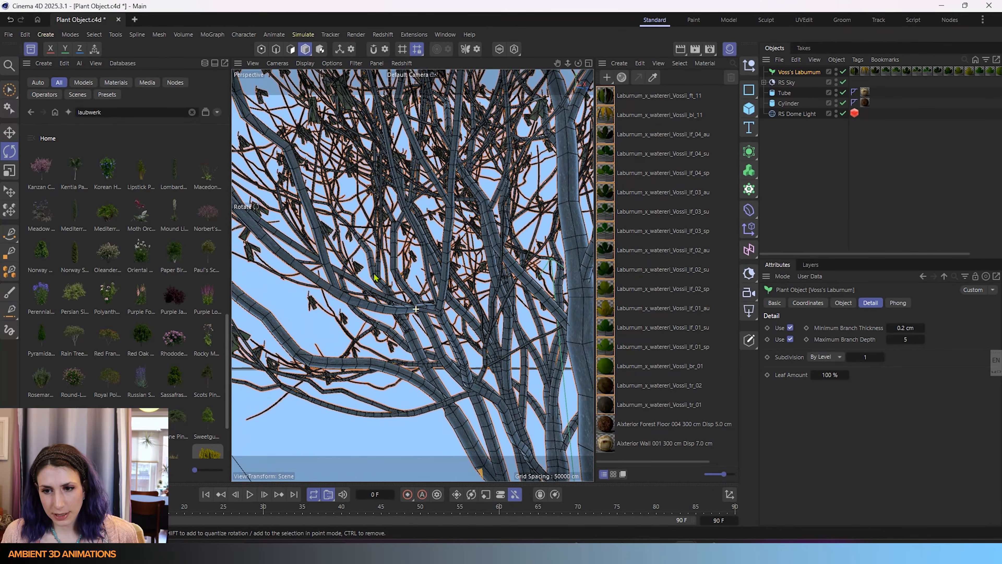
pyautogui.keyDown('alt'); pyautogui.moveTo(454, 376); pyautogui.dragTo(384, 369); pyautogui.keyUp('alt')
pyautogui.keyDown('alt'); pyautogui.moveTo(340, 290); pyautogui.dragTo(369, 281); pyautogui.keyUp('alt')
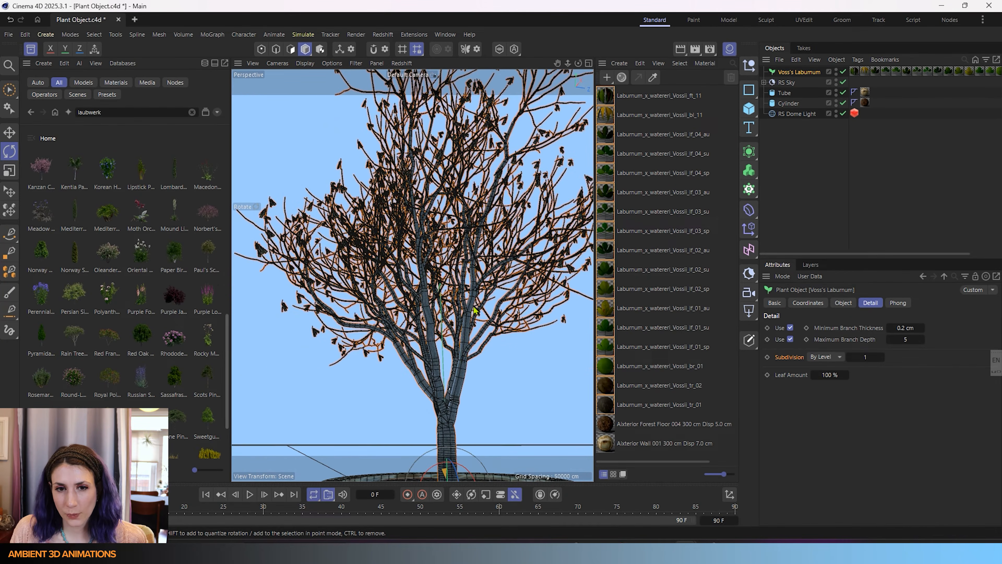
# Try a By Level Subdivision of 3 on the Laburnum and check the denser mesh on its trunk
pyautogui.keyDown('alt'); pyautogui.moveTo(473, 306); pyautogui.dragTo(451, 286); pyautogui.keyUp('alt')
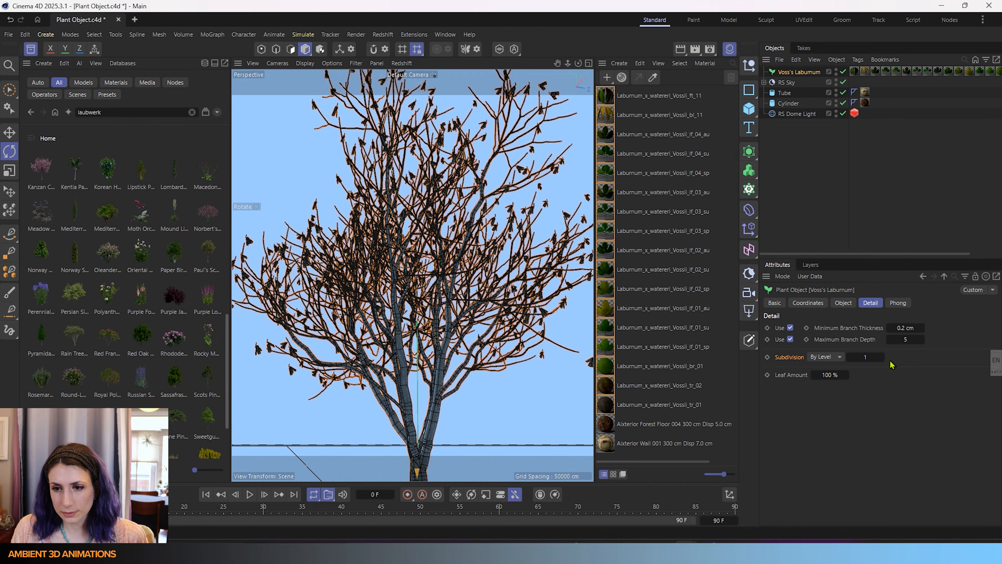
pyautogui.click(882, 357)
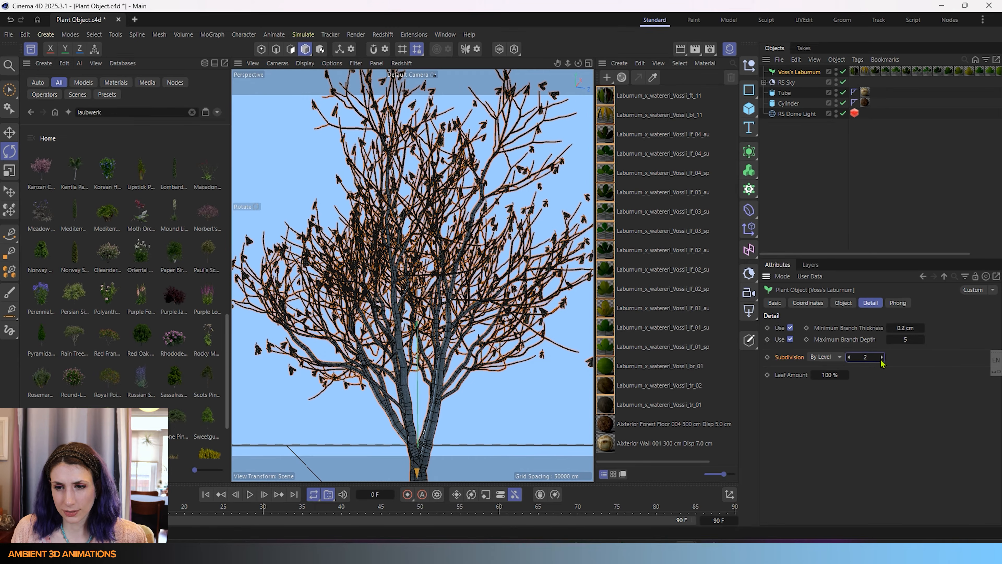
pyautogui.scroll(5, 448, 422)
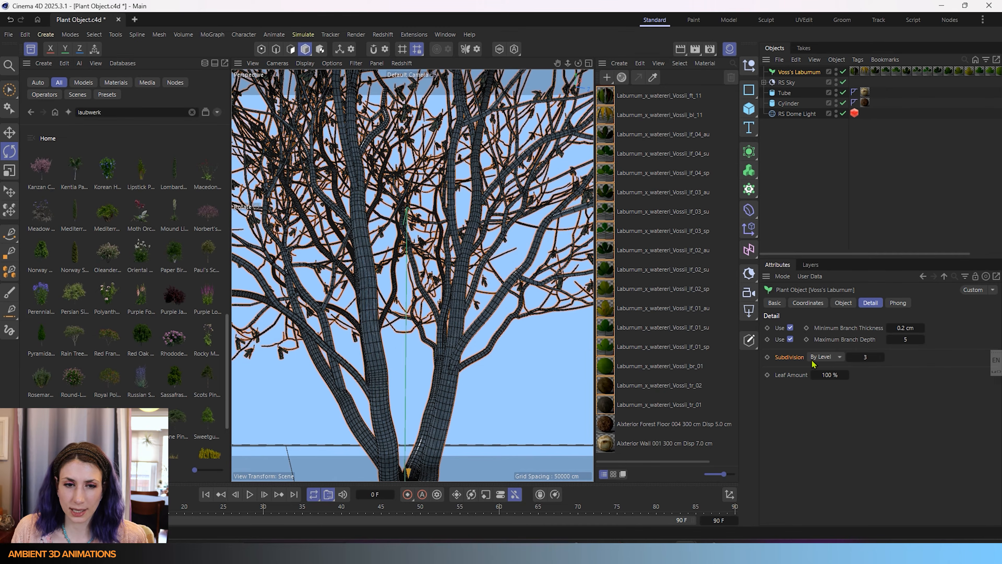
pyautogui.scroll(2, 363, 347)
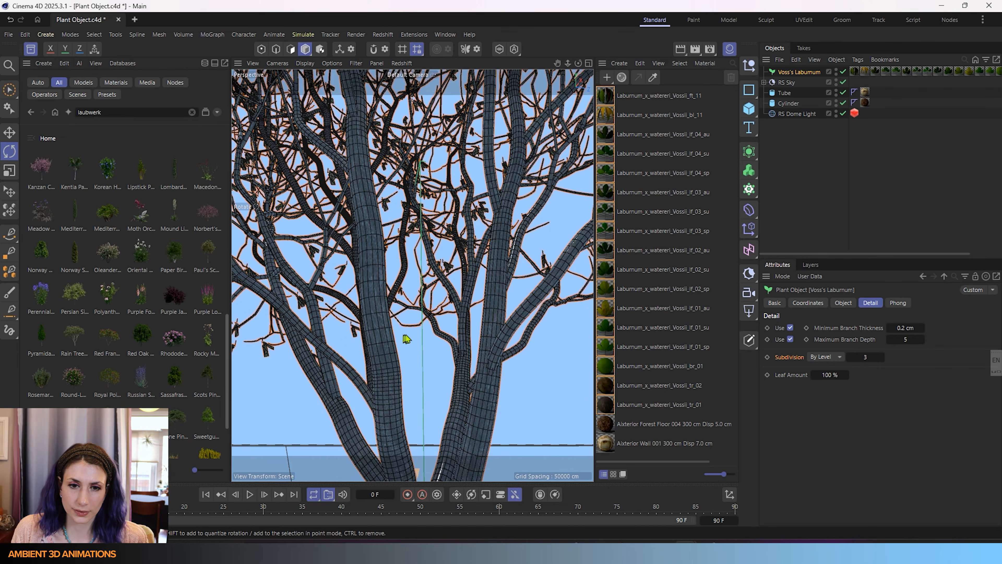
# Examine how the mesh density differs between the Laburnum's trunk, main limbs and outer branches
pyautogui.scroll(-1, 398, 334)
pyautogui.keyDown('alt'); pyautogui.moveTo(397, 334); pyautogui.dragTo(302, 284, button='right'); pyautogui.keyUp('alt')
pyautogui.keyDown('alt'); pyautogui.moveTo(302, 284); pyautogui.dragTo(471, 418, button='middle'); pyautogui.keyUp('alt')
pyautogui.scroll(2, 366, 348)
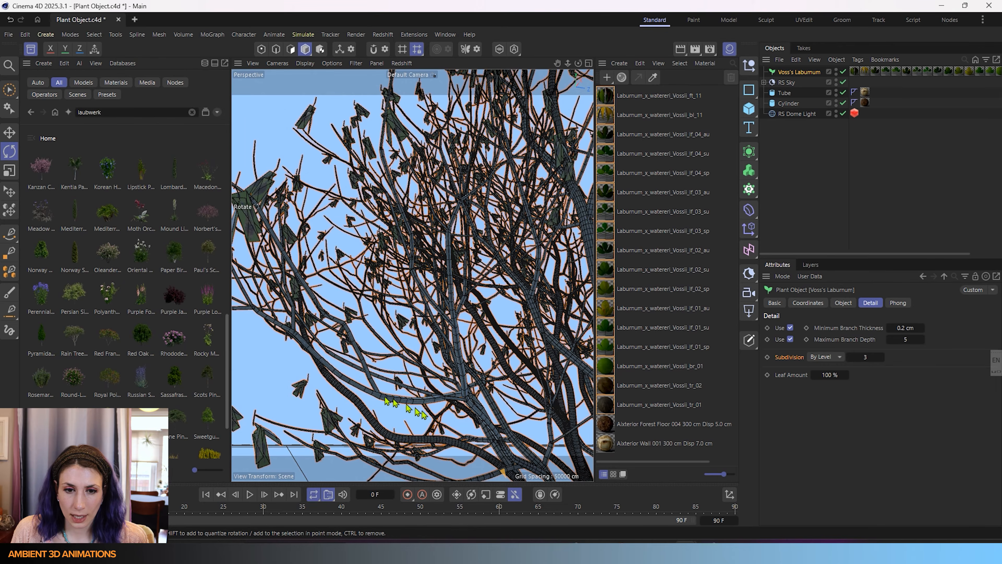
pyautogui.keyDown('alt'); pyautogui.moveTo(424, 412); pyautogui.dragTo(392, 411); pyautogui.keyUp('alt')
pyautogui.scroll(1, 422, 395)
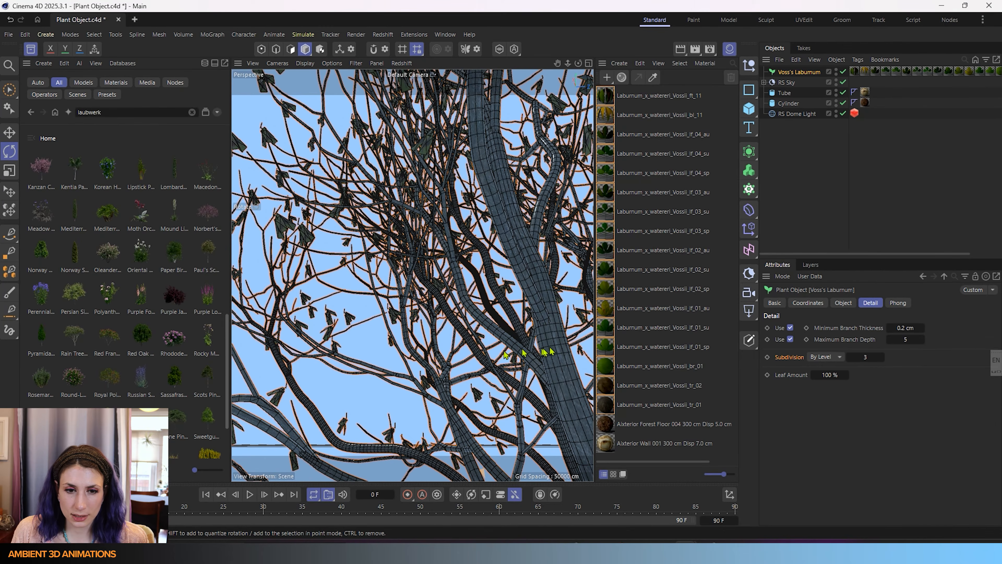
pyautogui.keyDown('alt'); pyautogui.moveTo(406, 371); pyautogui.dragTo(451, 331); pyautogui.keyUp('alt')
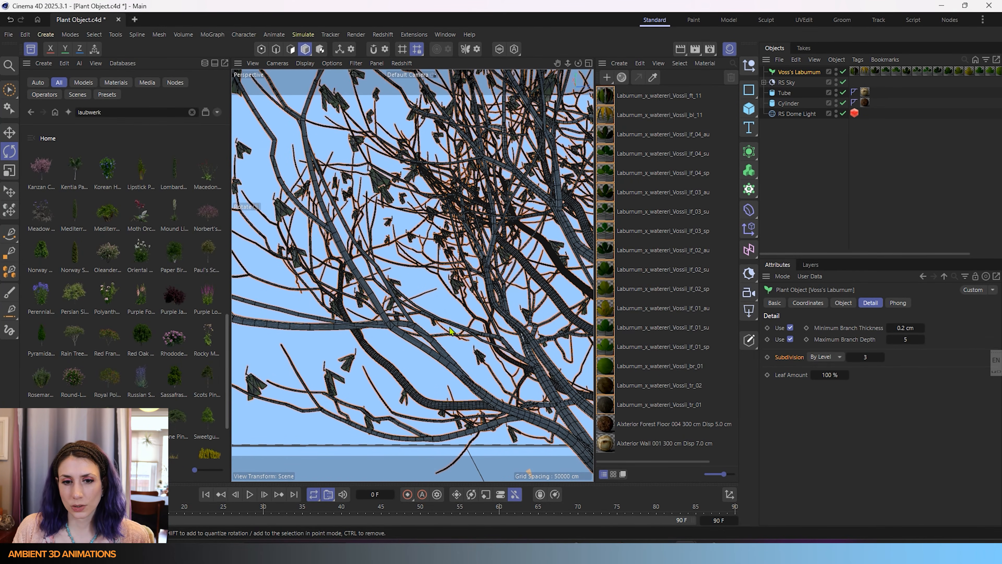
pyautogui.moveTo(509, 332)
pyautogui.keyDown('alt'); pyautogui.mouseDown(button='middle')
pyautogui.moveTo(311, 221)
pyautogui.moveTo(304, 189)
pyautogui.mouseUp(button='middle'); pyautogui.keyUp('alt')
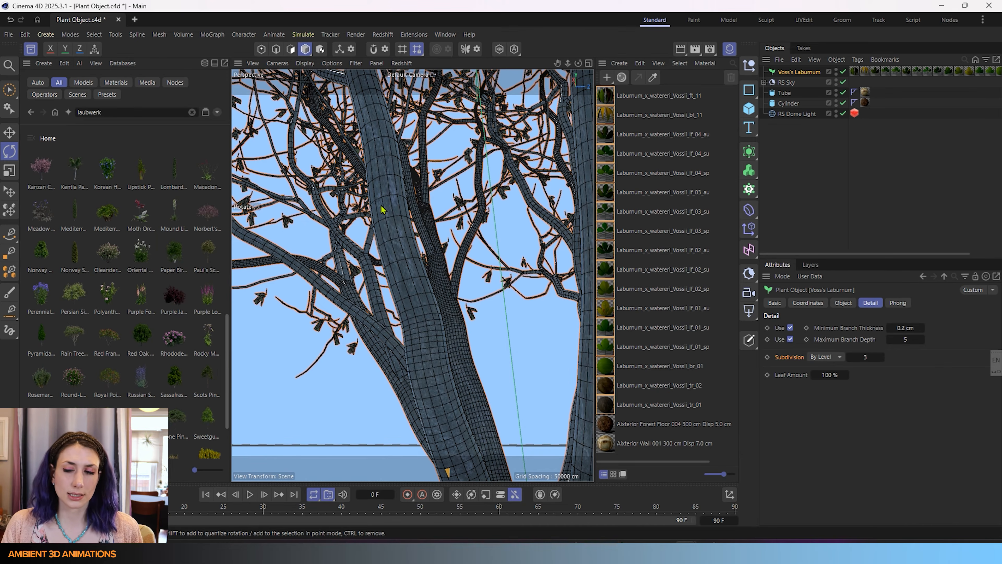
# Switch the Laburnum's Subdivision mode to Uniform and check the mesh on the trunk and branches
pyautogui.click(881, 358)
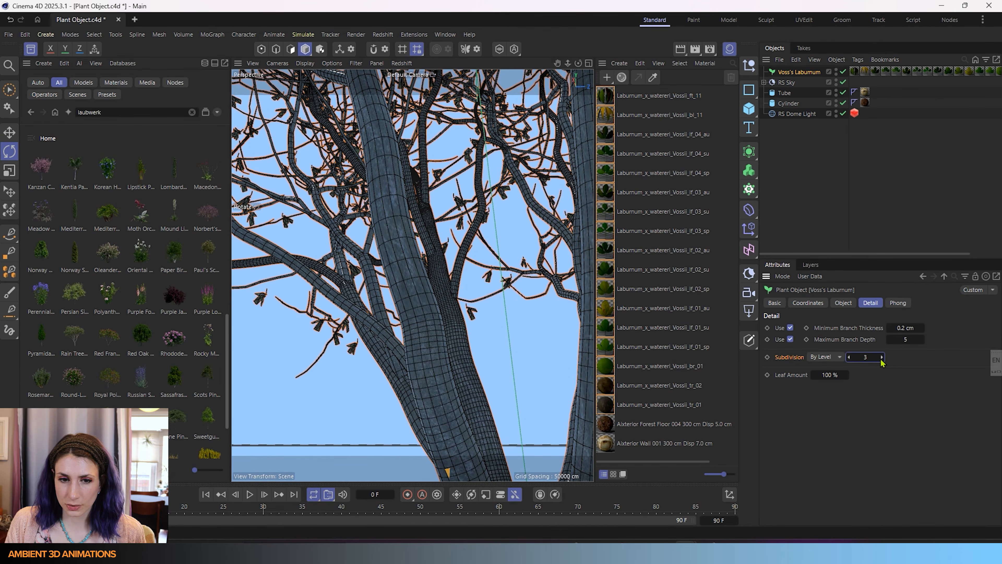
pyautogui.click(834, 361)
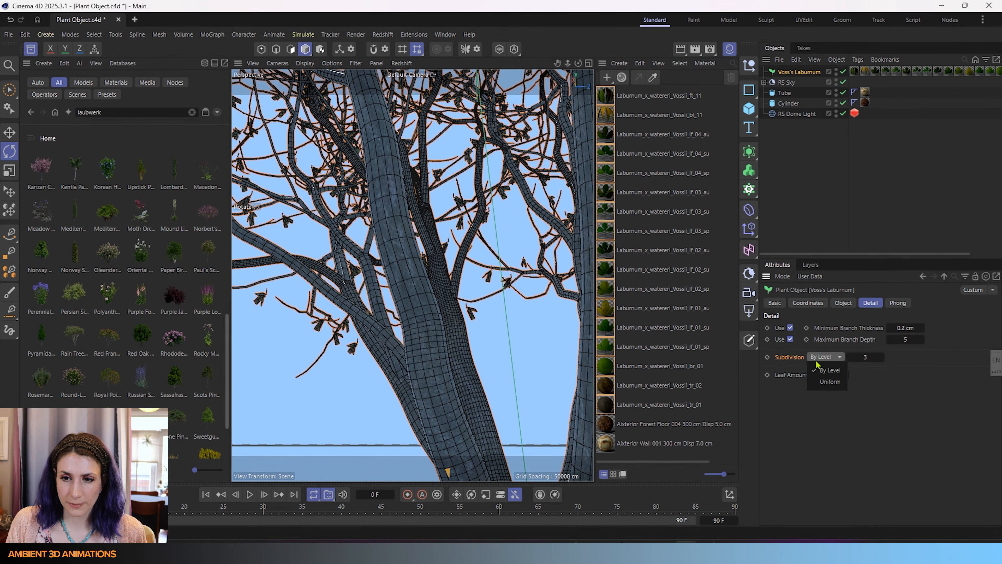
pyautogui.click(833, 382)
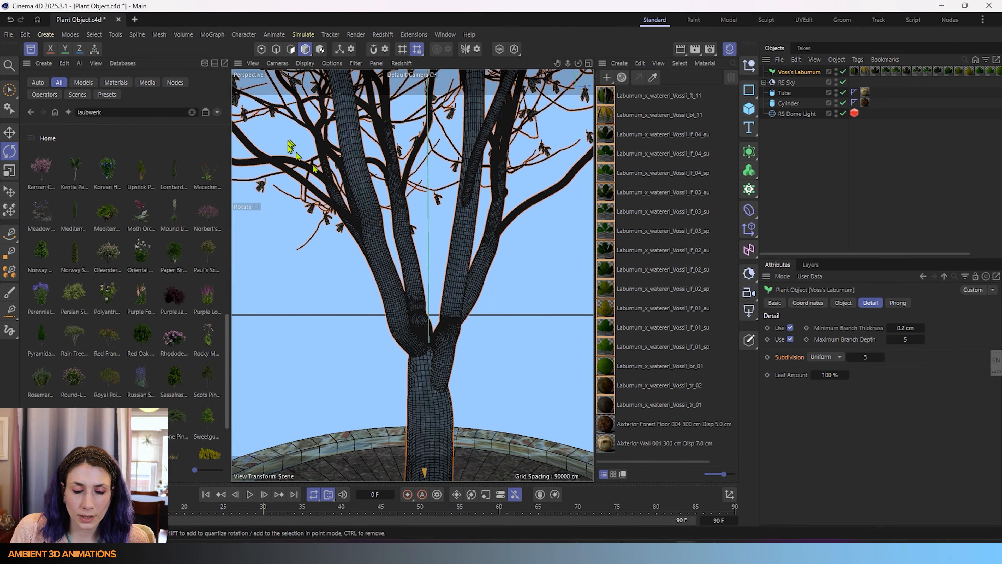
pyautogui.scroll(-3, 372, 198)
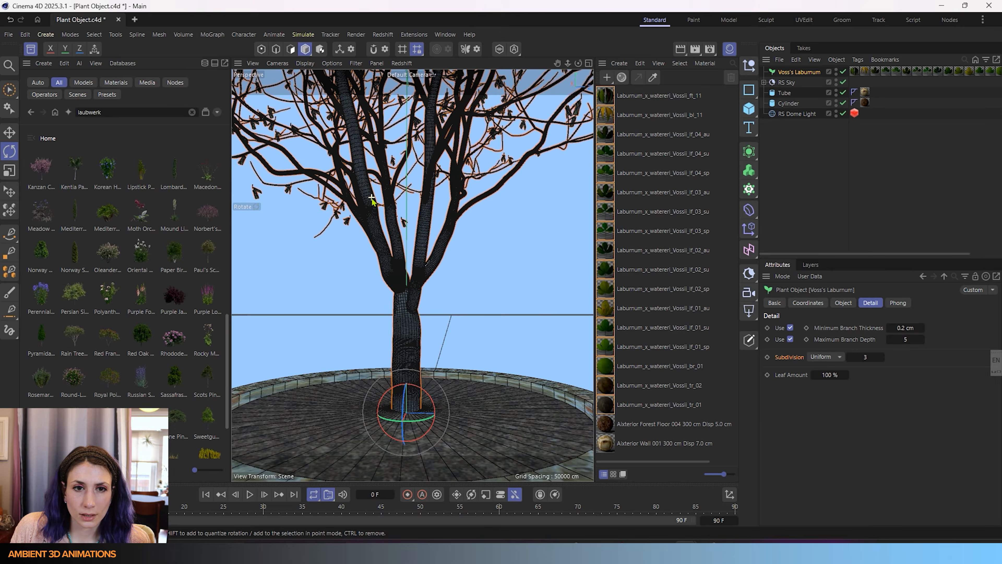
pyautogui.scroll(5, 383, 201)
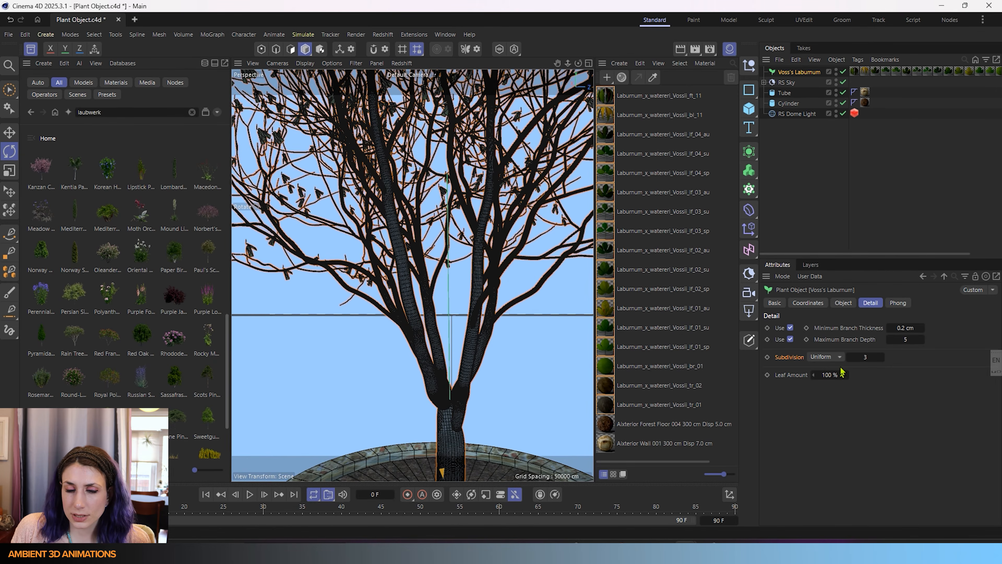
# Lower the Laburnum's Uniform Subdivision to 2 and finally 1, and view the whole tree
pyautogui.click(849, 357)
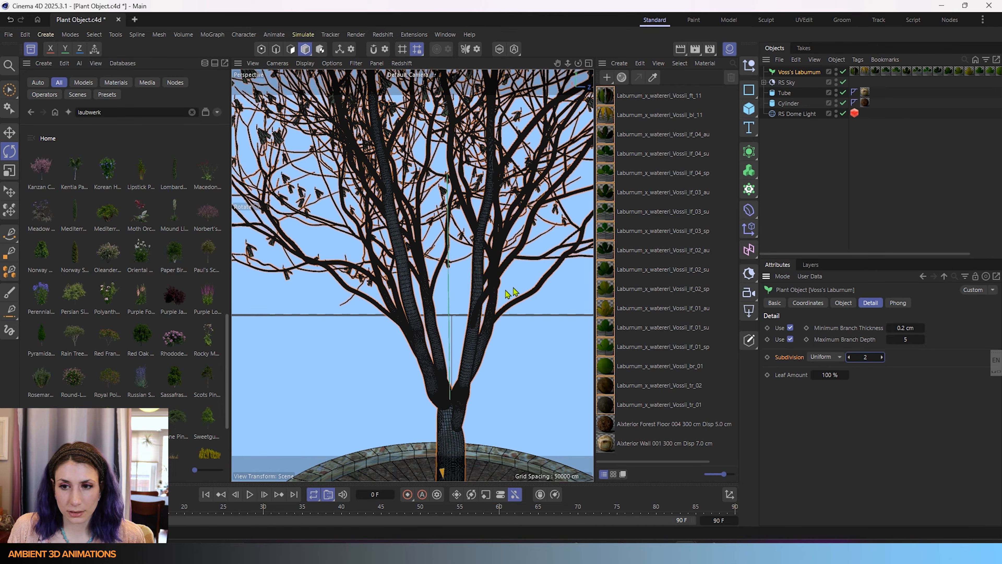
pyautogui.click(850, 357)
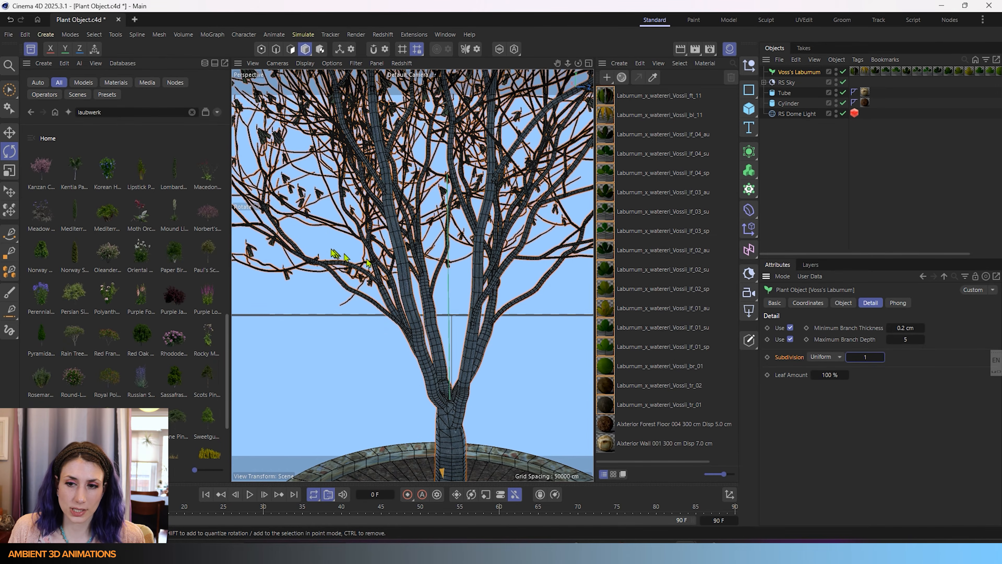
pyautogui.scroll(-5, 335, 252)
pyautogui.keyDown('alt'); pyautogui.moveTo(336, 251); pyautogui.dragTo(338, 289); pyautogui.keyUp('alt')
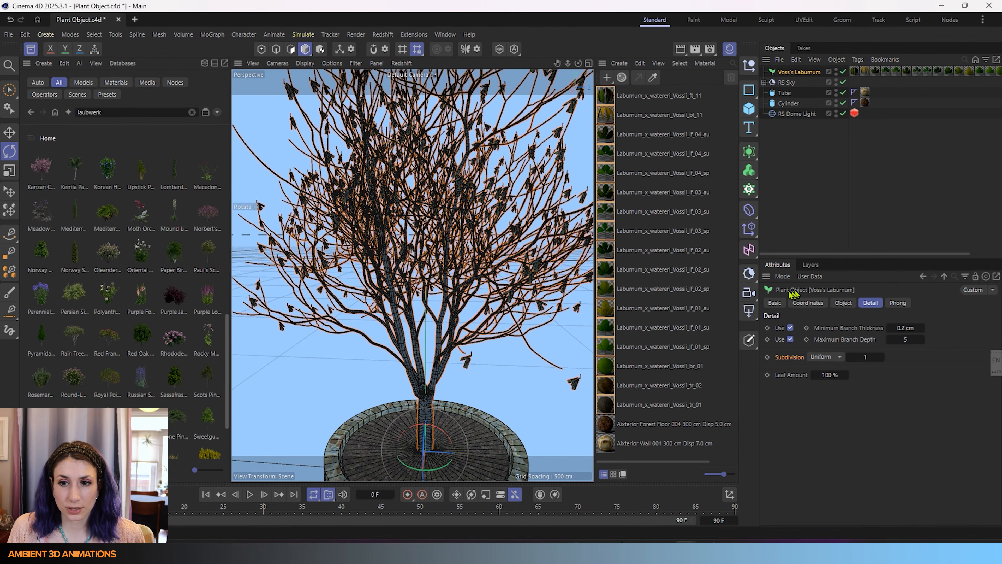
# Review the Laburnum's Basic, Coordinates and Phong properties and view the whole tree in its planter
pyautogui.click(776, 305)
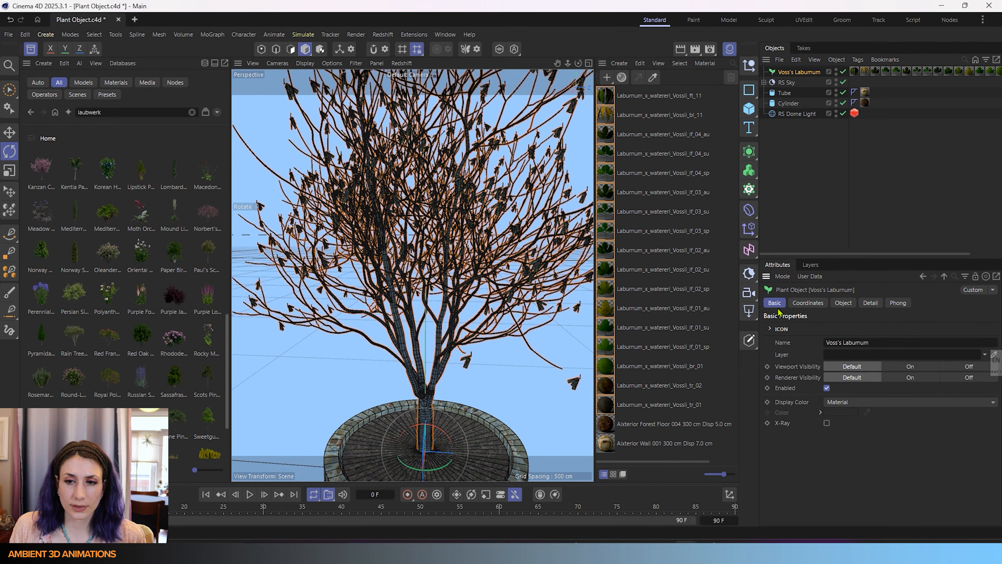
pyautogui.click(810, 304)
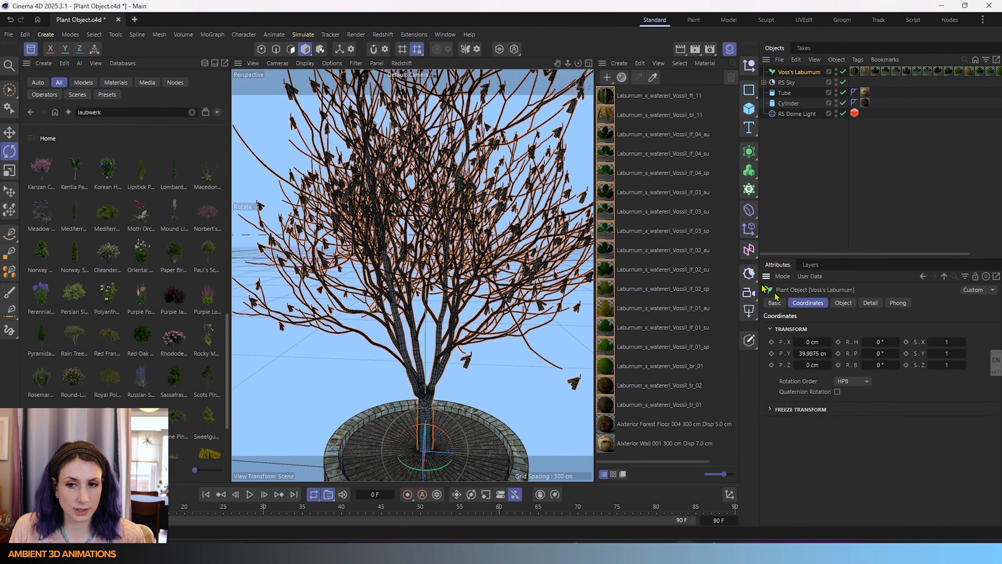
pyautogui.click(774, 304)
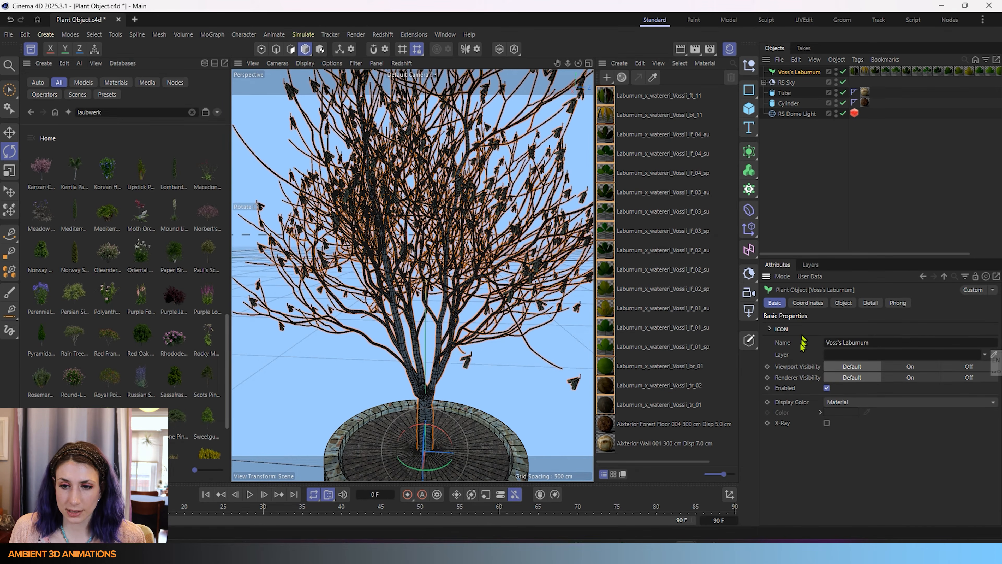
pyautogui.click(904, 304)
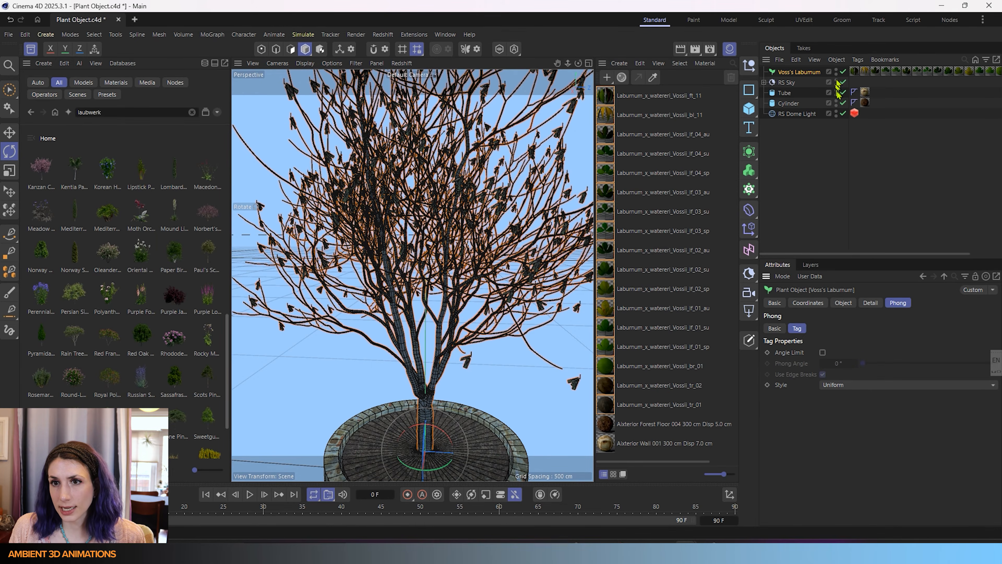
pyautogui.scroll(-4, 433, 327)
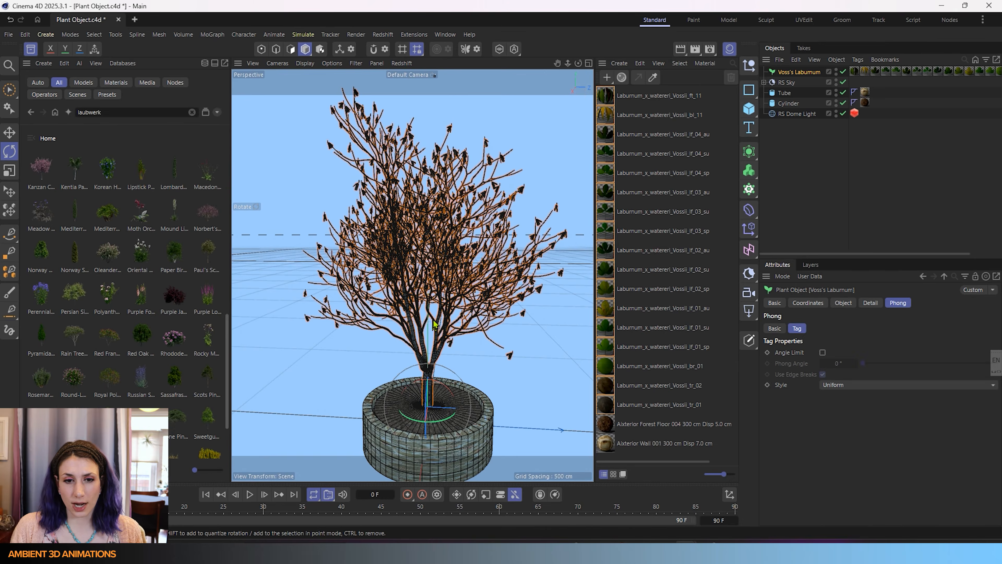
pyautogui.keyDown('alt'); pyautogui.moveTo(444, 321); pyautogui.dragTo(513, 347); pyautogui.keyUp('alt')
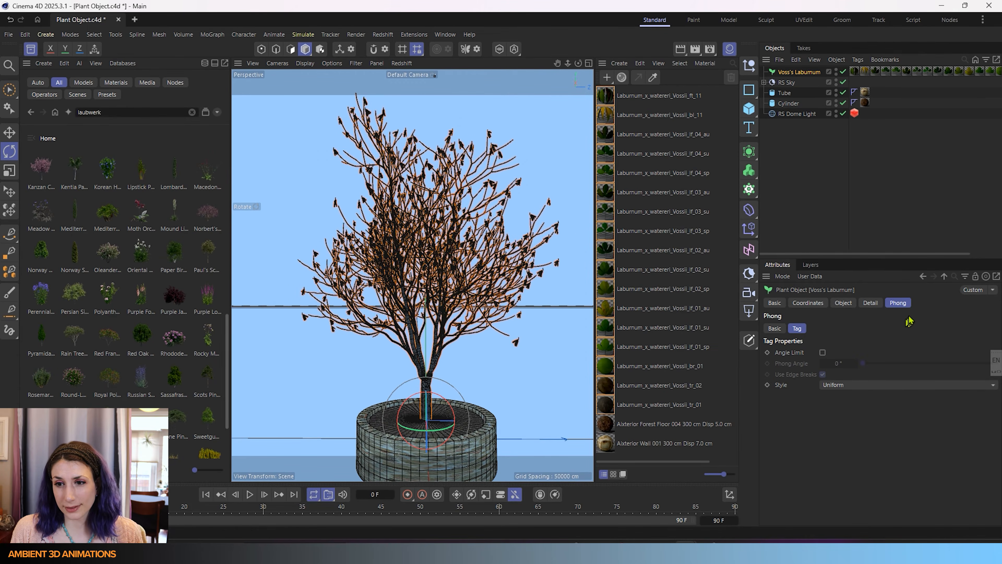
pyautogui.keyDown('alt'); pyautogui.moveTo(384, 380); pyautogui.dragTo(384, 309); pyautogui.keyUp('alt')
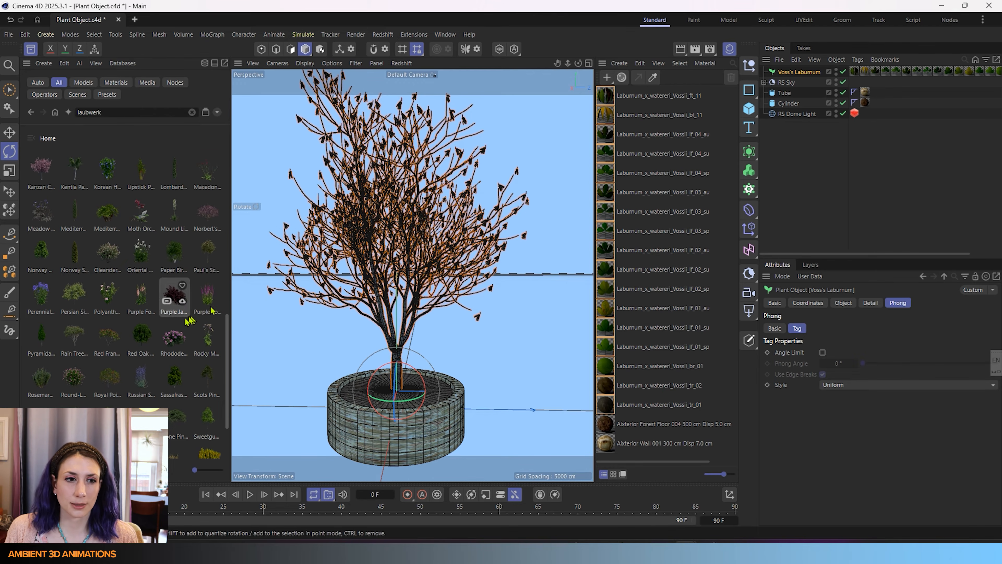
# Add the Colorado White Fir from the Laubwerk plant models to the scene and disable the Voss's Laburnum
pyautogui.scroll(-2, 157, 330)
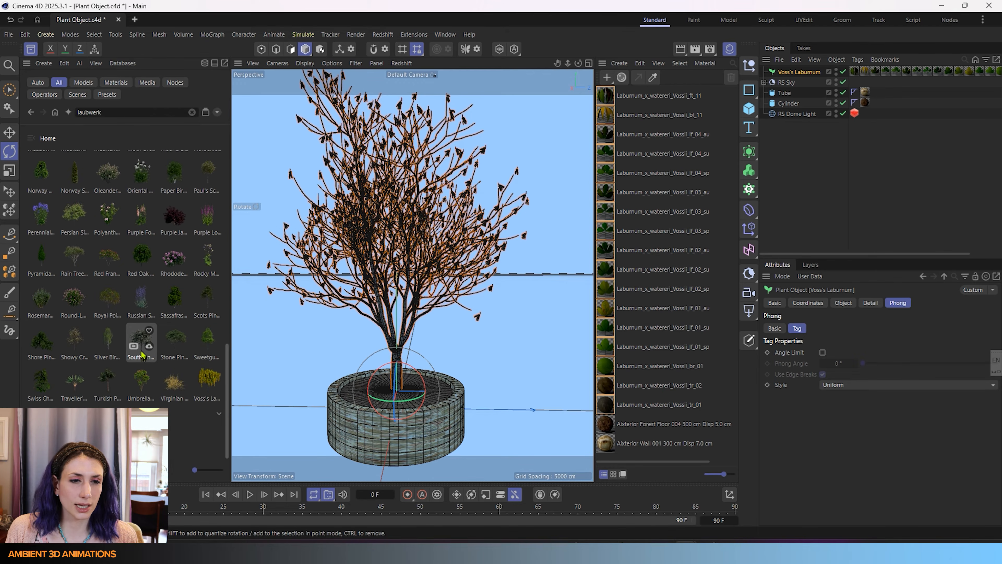
pyautogui.scroll(5, 166, 316)
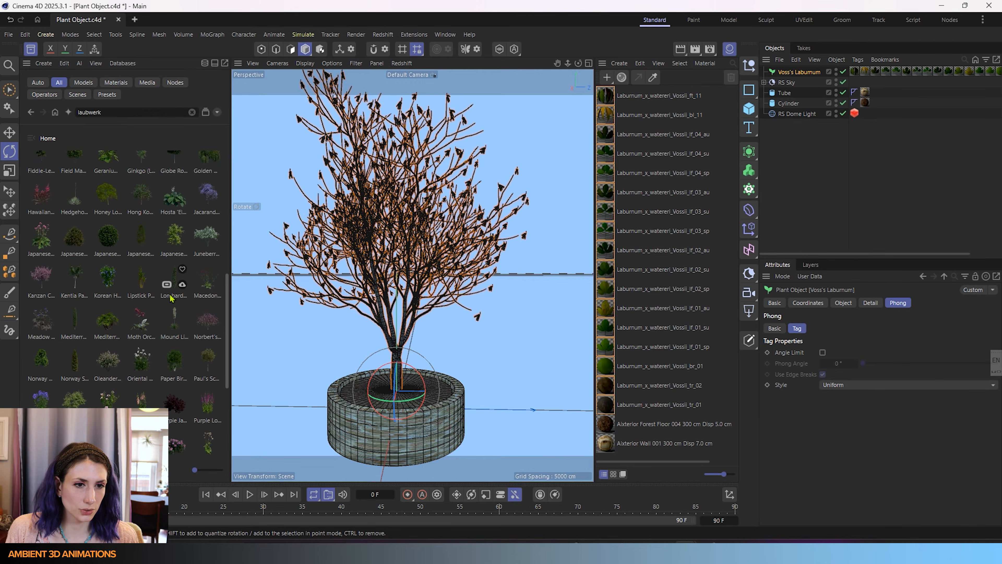
pyautogui.scroll(5, 172, 298)
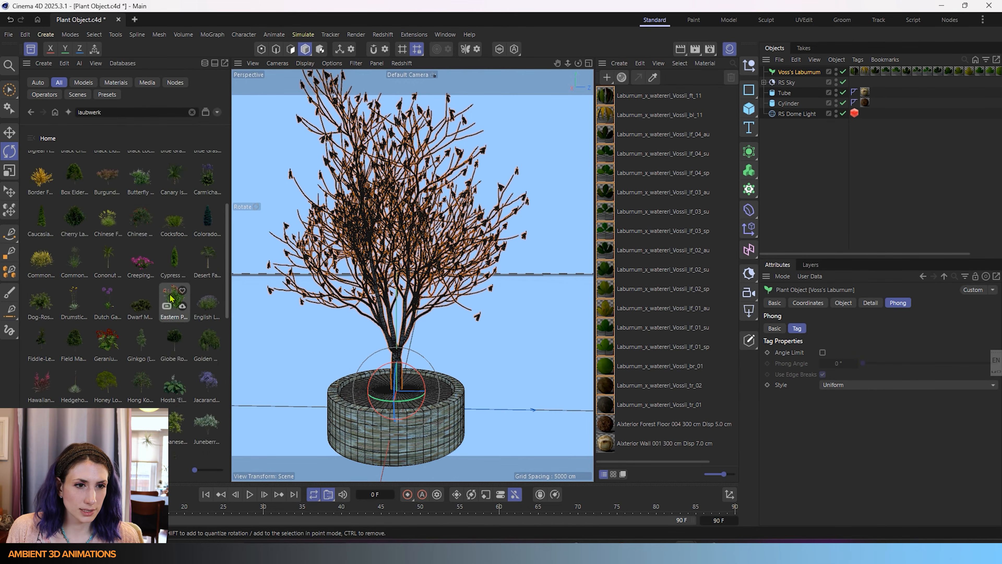
pyautogui.scroll(3, 172, 298)
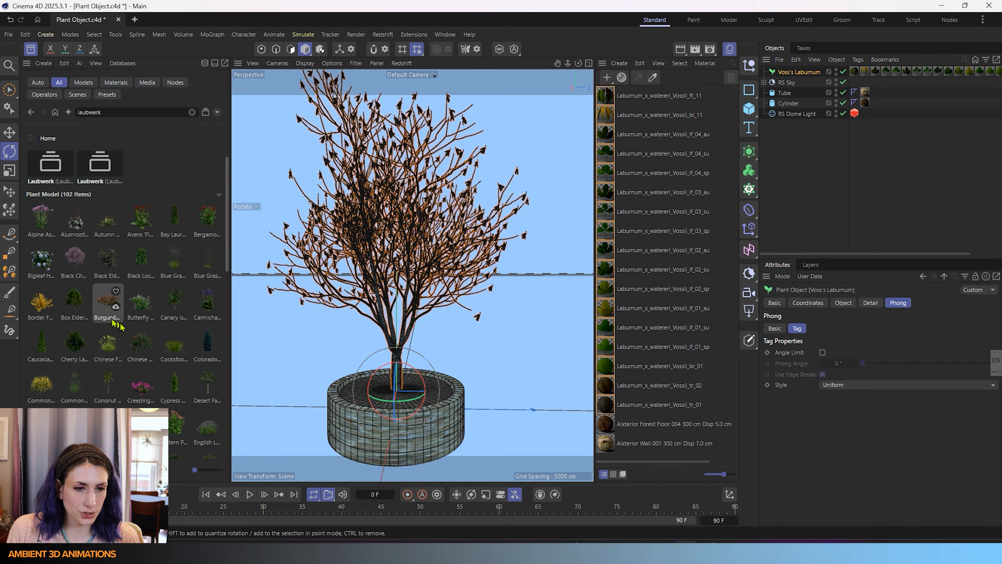
pyautogui.scroll(-2, 112, 321)
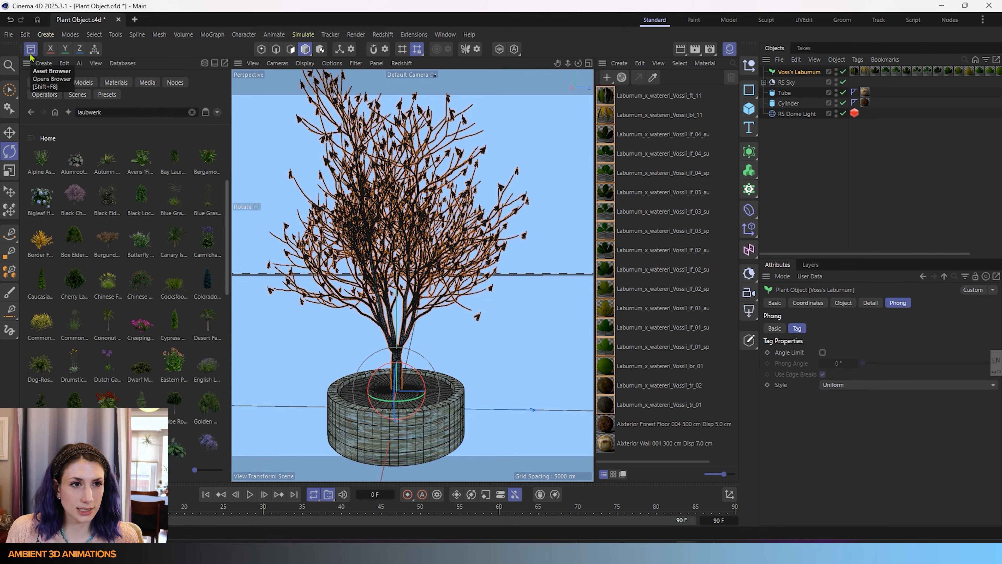
pyautogui.moveTo(205, 282)
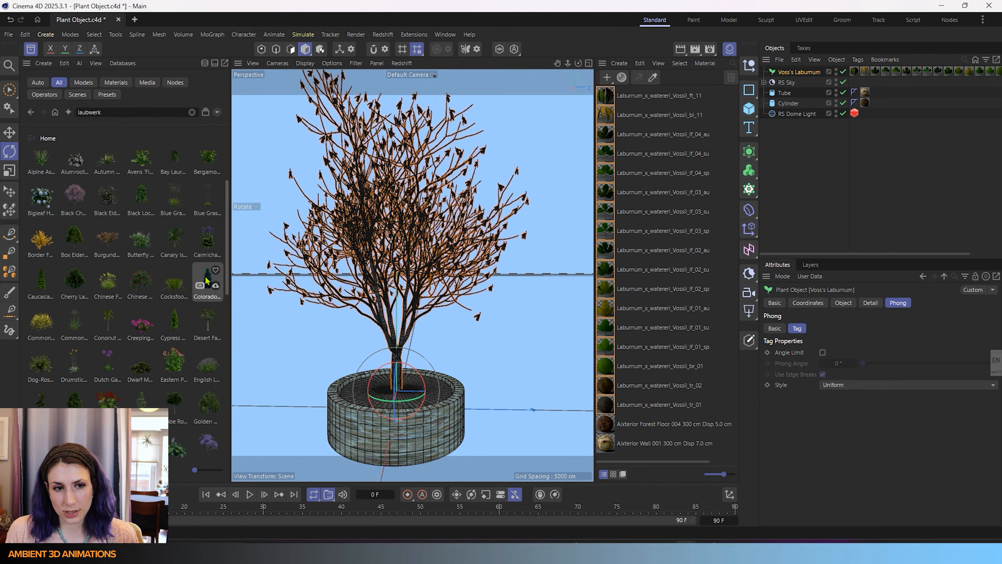
pyautogui.doubleClick(206, 281)
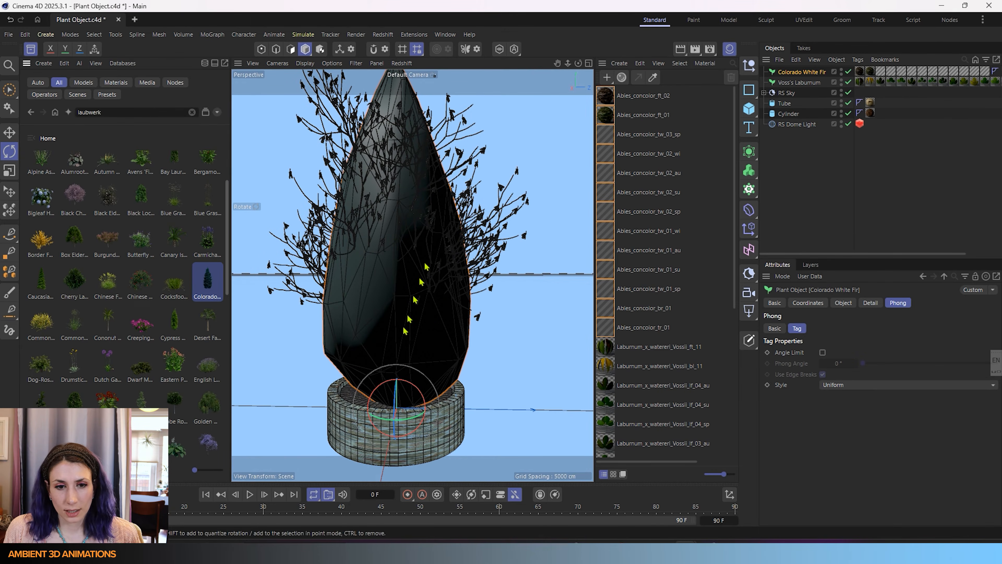
pyautogui.click(848, 83)
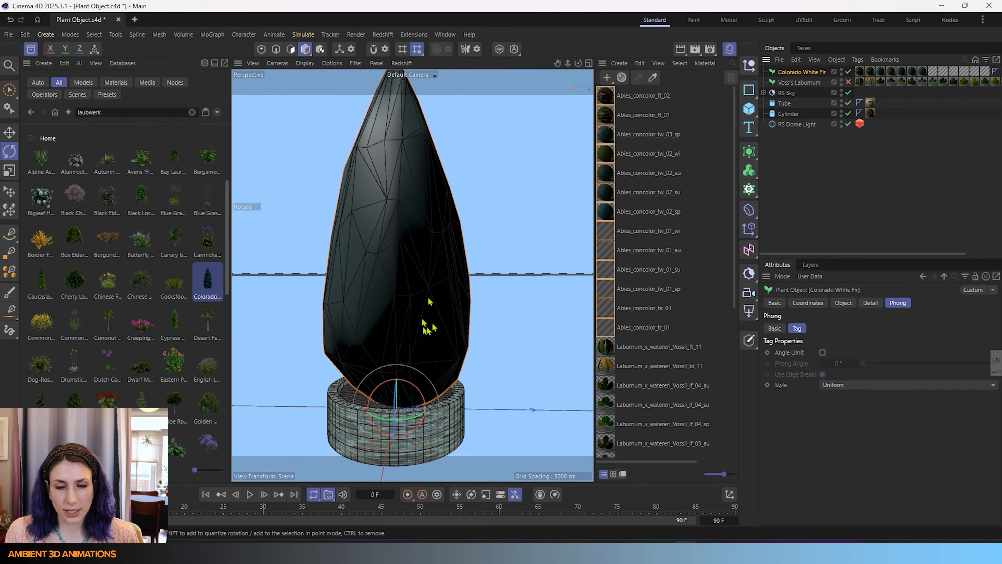
# Set the Colorado White Fir's Editor Mode to Render Geometry
pyautogui.click(870, 302)
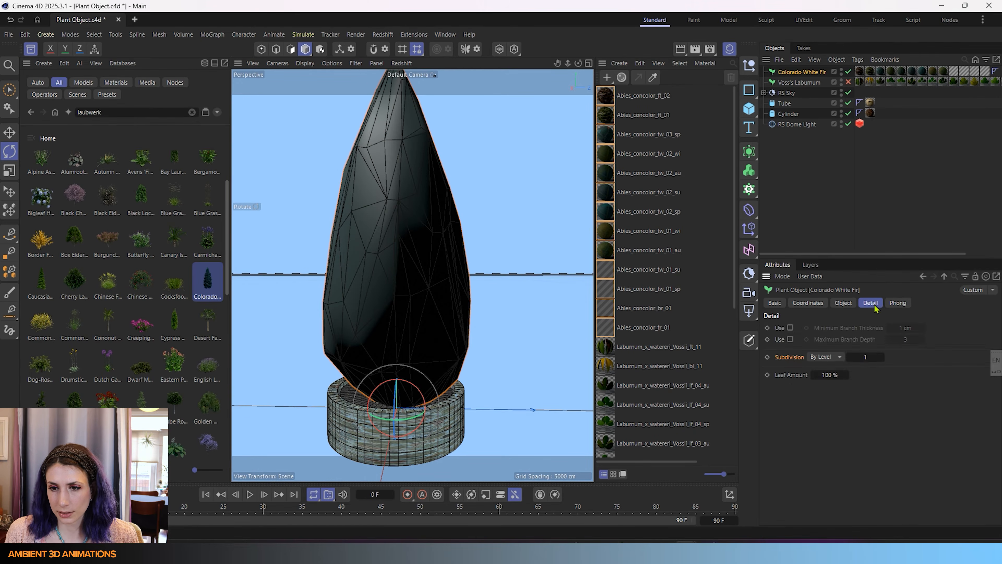
pyautogui.click(844, 303)
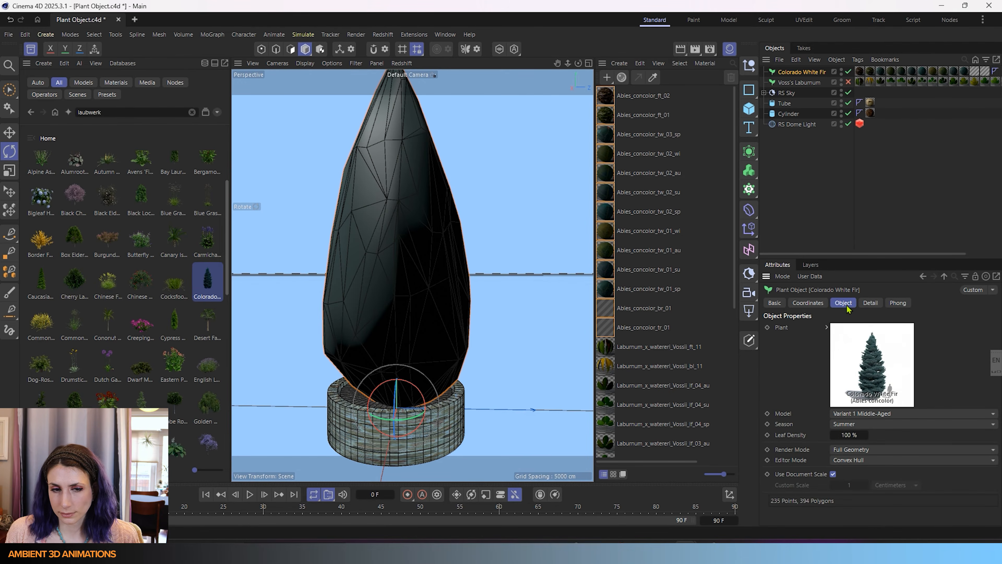
pyautogui.click(864, 452)
pyautogui.click(865, 455)
pyautogui.click(865, 460)
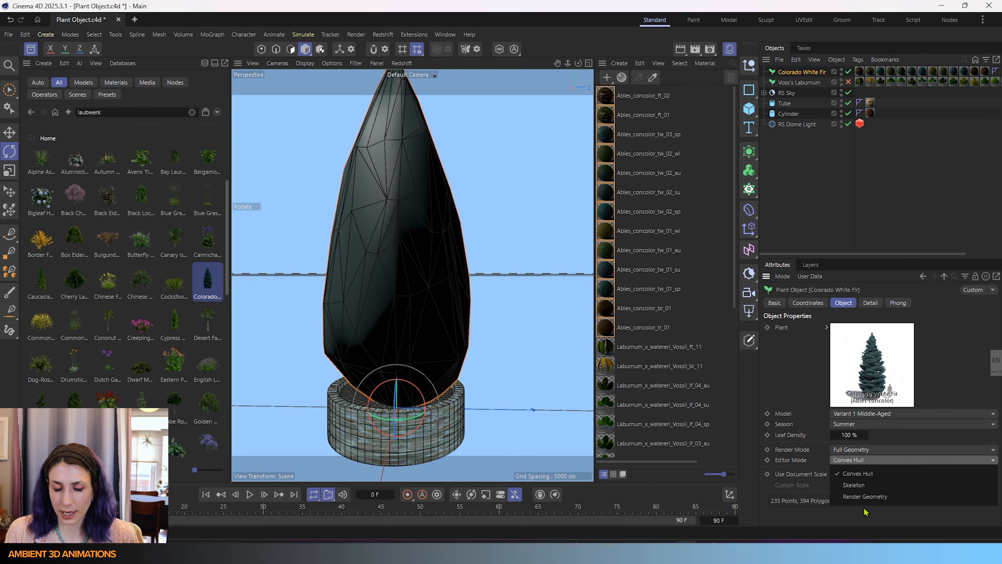
pyautogui.click(867, 496)
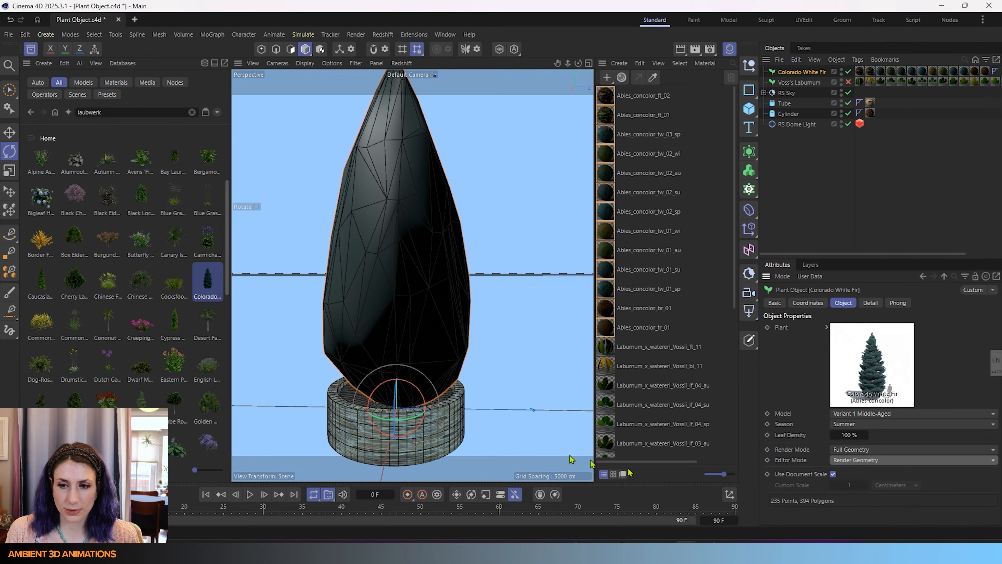
# Move the Colorado White Fir up slightly so its base sits higher in the planter, and keep the fir selected
pyautogui.press('e')
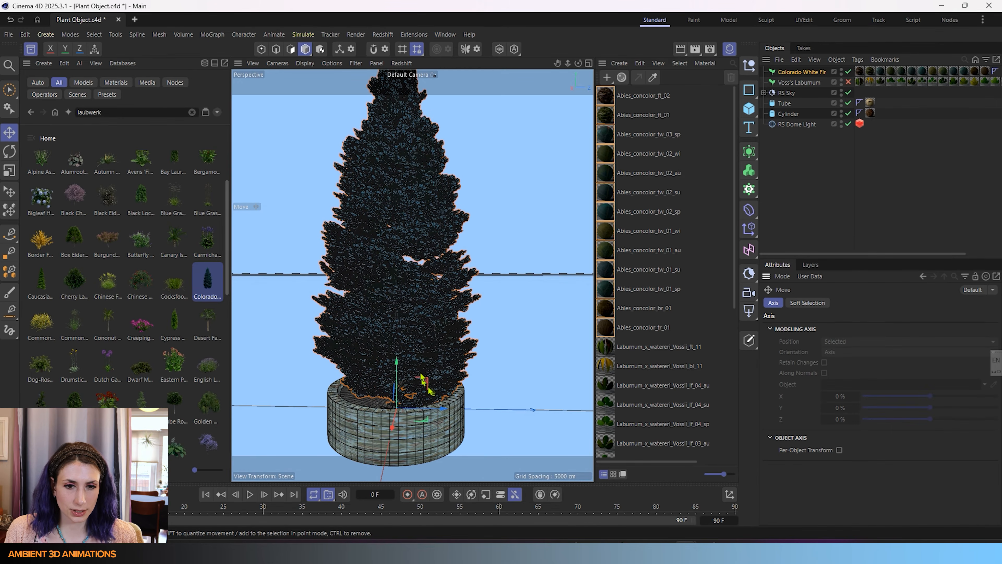
pyautogui.moveTo(390, 368)
pyautogui.mouseDown()
pyautogui.moveTo(399, 331)
pyautogui.moveTo(402, 358)
pyautogui.mouseUp()
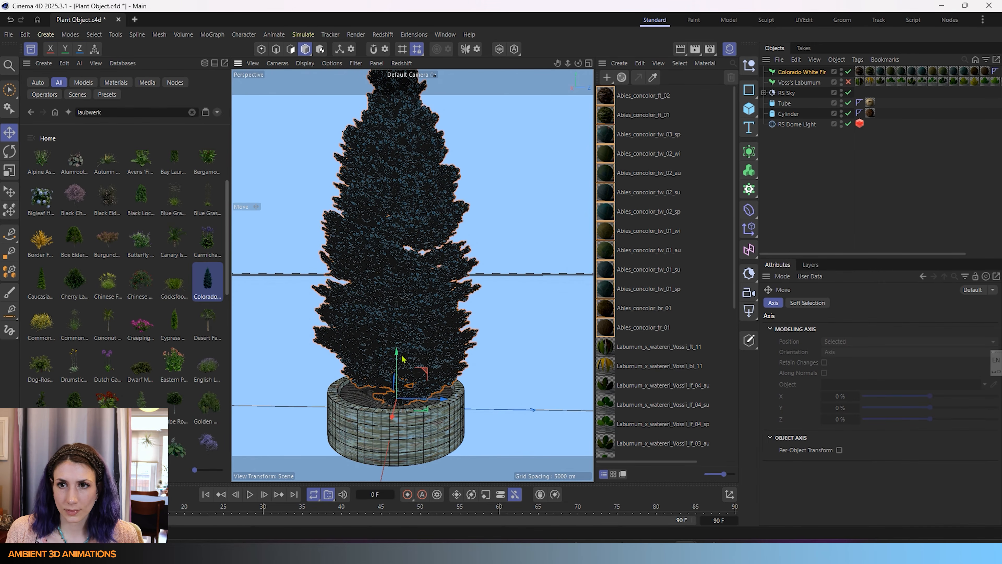
pyautogui.click(819, 74)
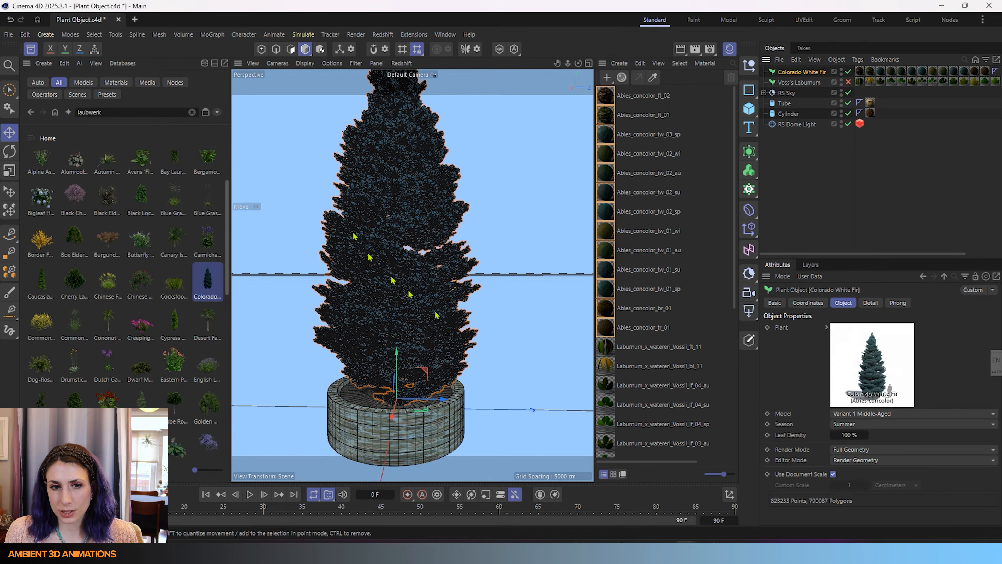
# Start the Redshift IPR in the viewport with the whole Colorado White Fir and its planter in view
pyautogui.click(858, 425)
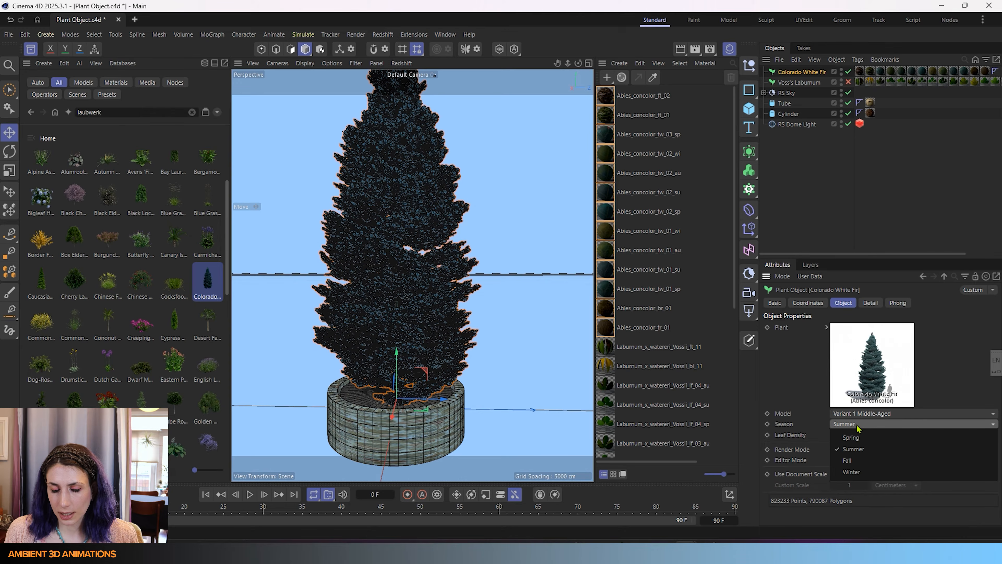
pyautogui.click(857, 425)
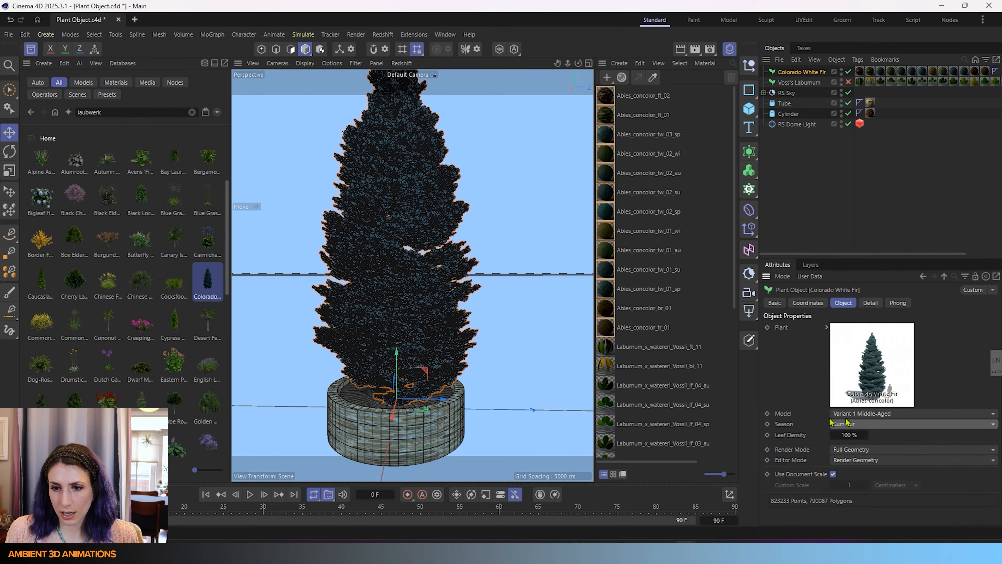
pyautogui.scroll(-3, 323, 148)
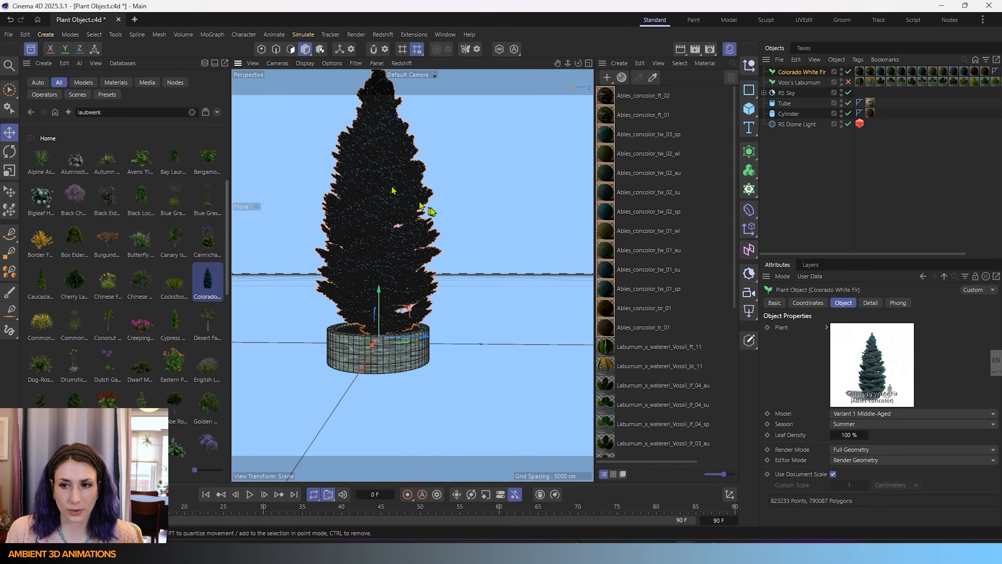
pyautogui.keyDown('alt'); pyautogui.moveTo(429, 208); pyautogui.dragTo(443, 284, button='middle'); pyautogui.keyUp('alt')
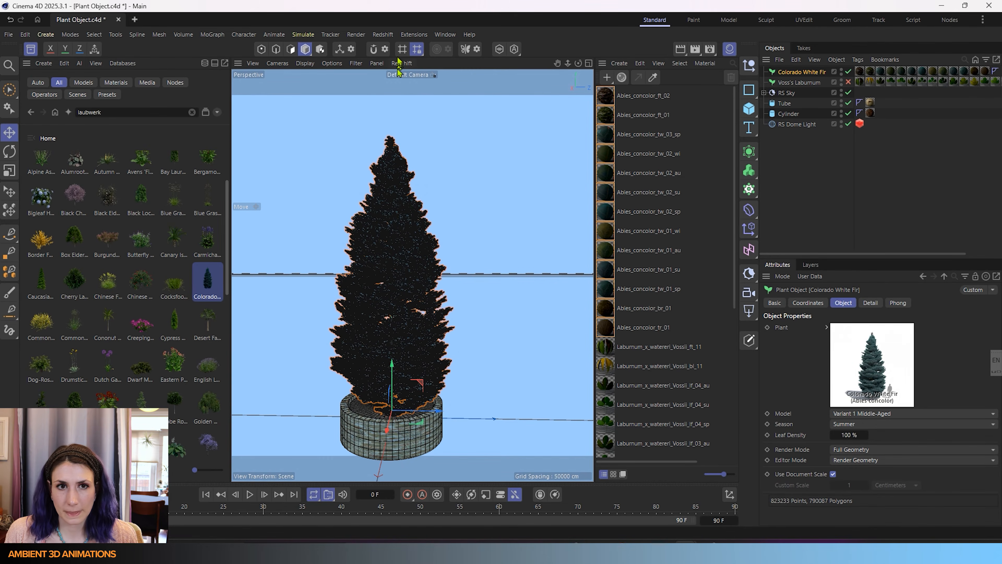
pyautogui.click(406, 63)
pyautogui.click(415, 83)
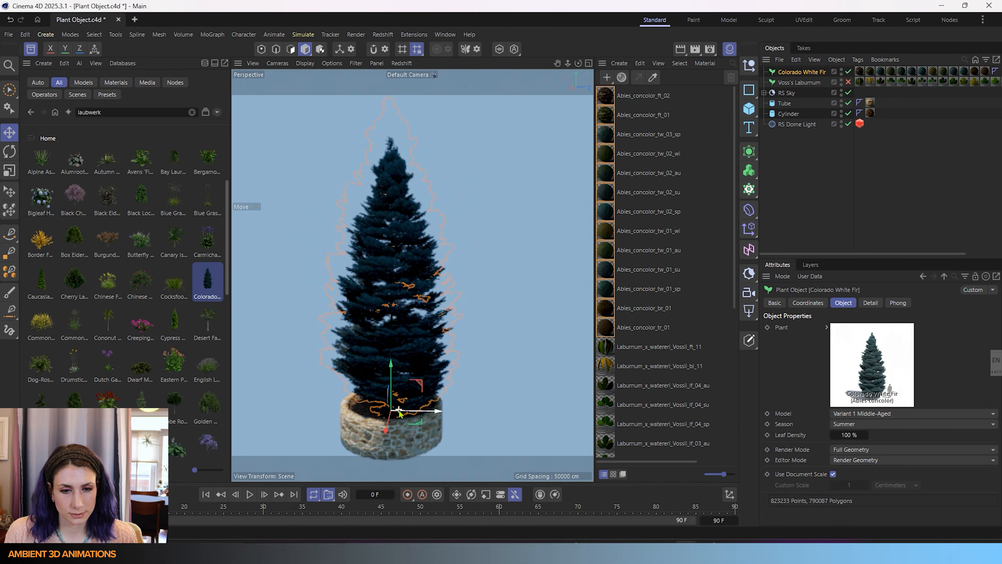
pyautogui.scroll(1, 349, 368)
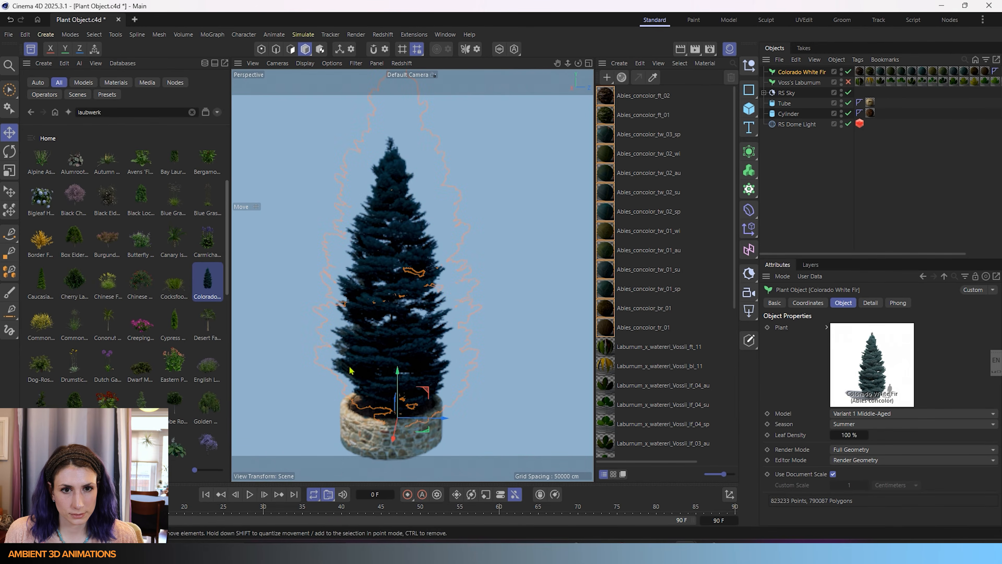
# Set the Colorado White Fir's Season to Spring and then to Fall to compare the rendered foliage
pyautogui.click(888, 424)
pyautogui.click(879, 438)
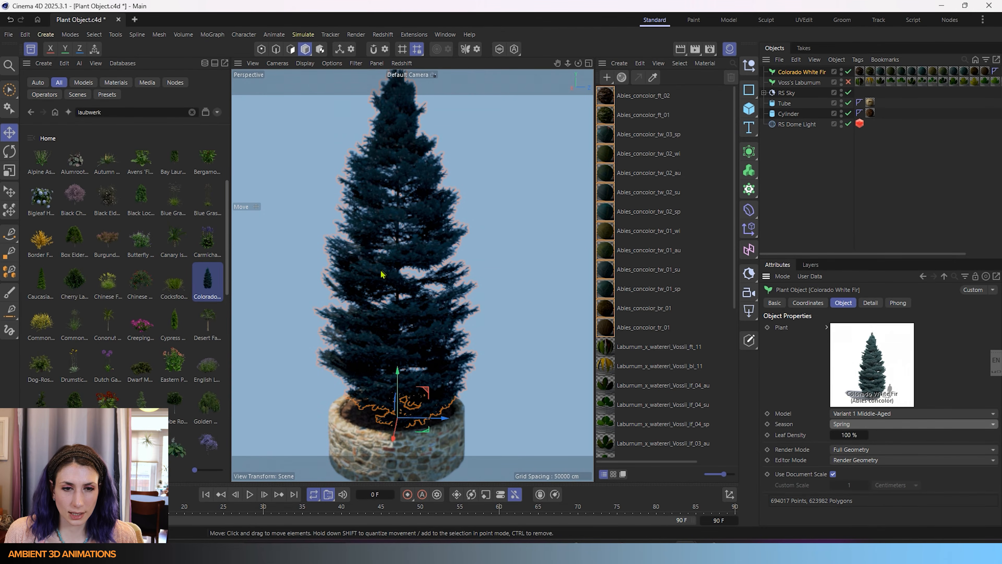
pyautogui.click(921, 429)
pyautogui.click(896, 463)
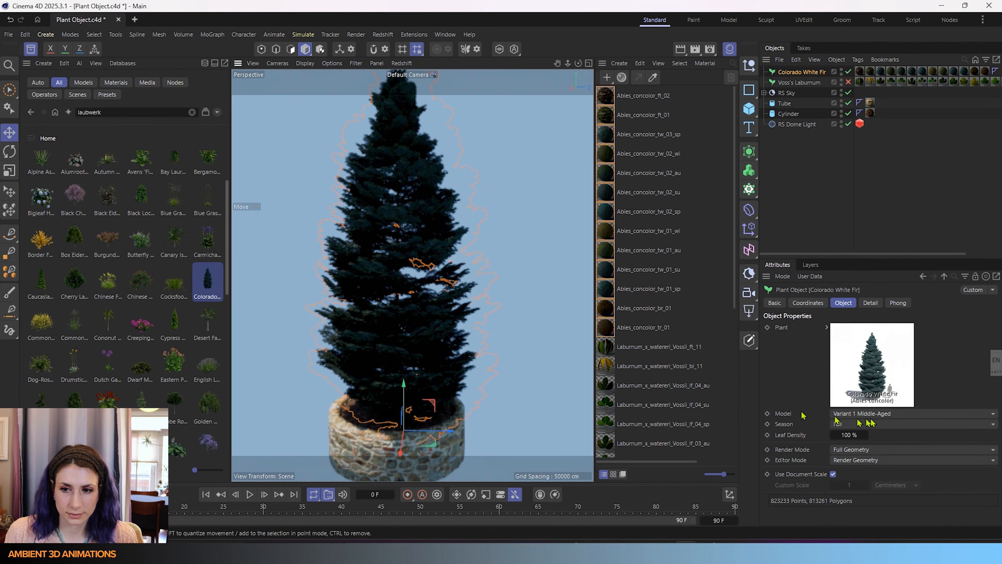
# Set the Colorado White Fir's Season to Winter
pyautogui.click(910, 425)
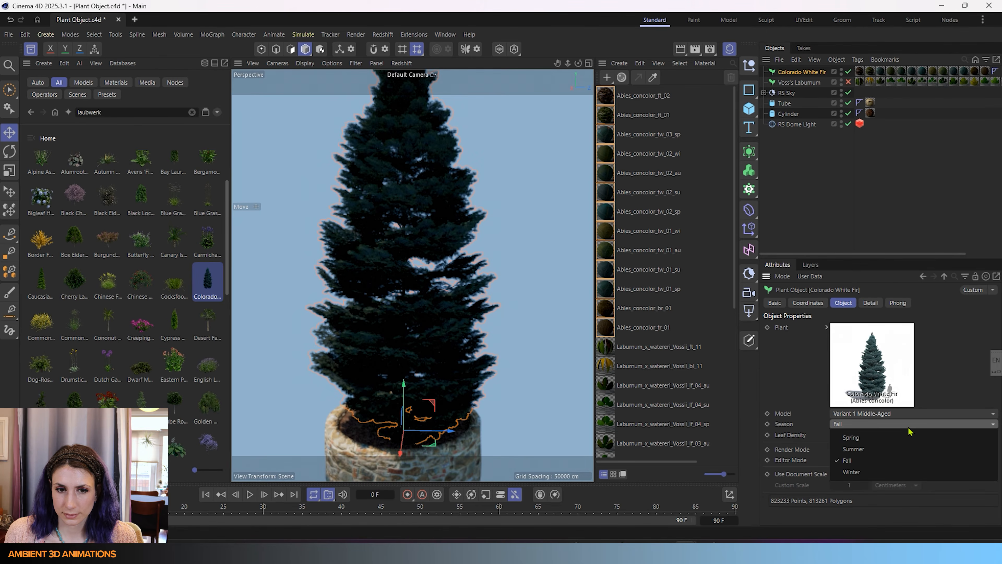
pyautogui.click(908, 428)
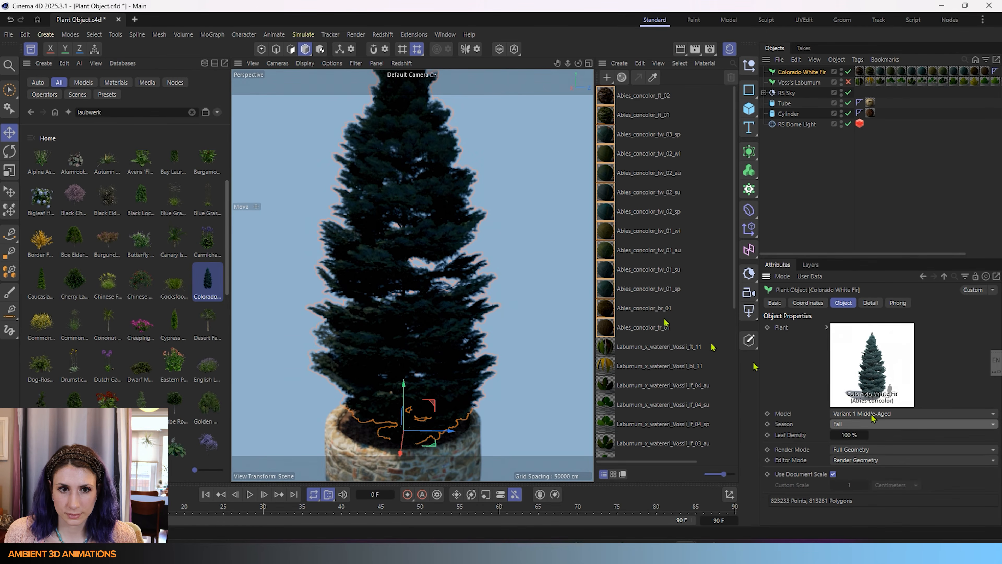
pyautogui.click(927, 424)
pyautogui.click(886, 473)
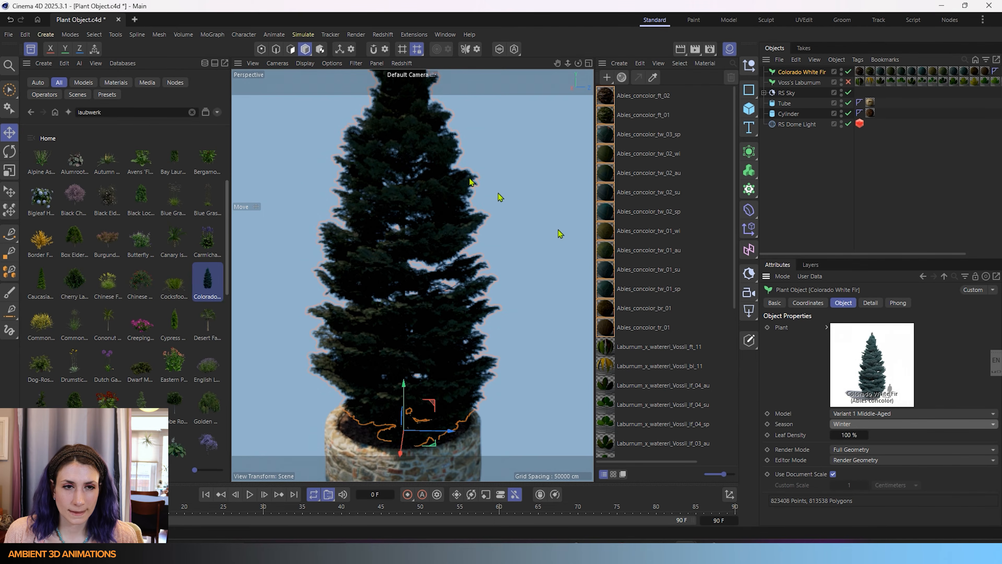
# Stop the Redshift IPR and examine the fir's winter foliage geometry up close from several angles, along with its Season options
pyautogui.click(406, 65)
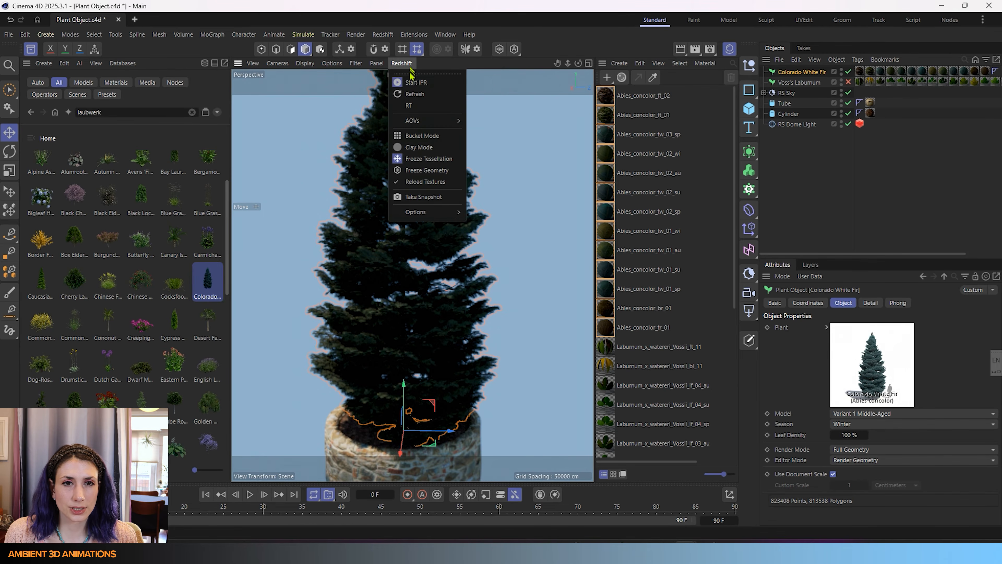
pyautogui.click(411, 82)
pyautogui.scroll(4, 410, 349)
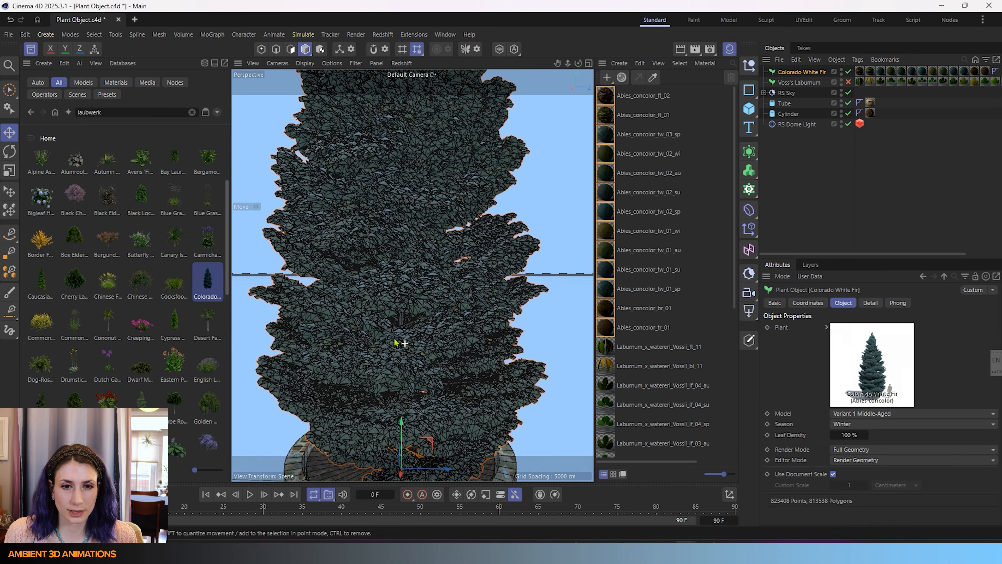
pyautogui.scroll(8, 395, 341)
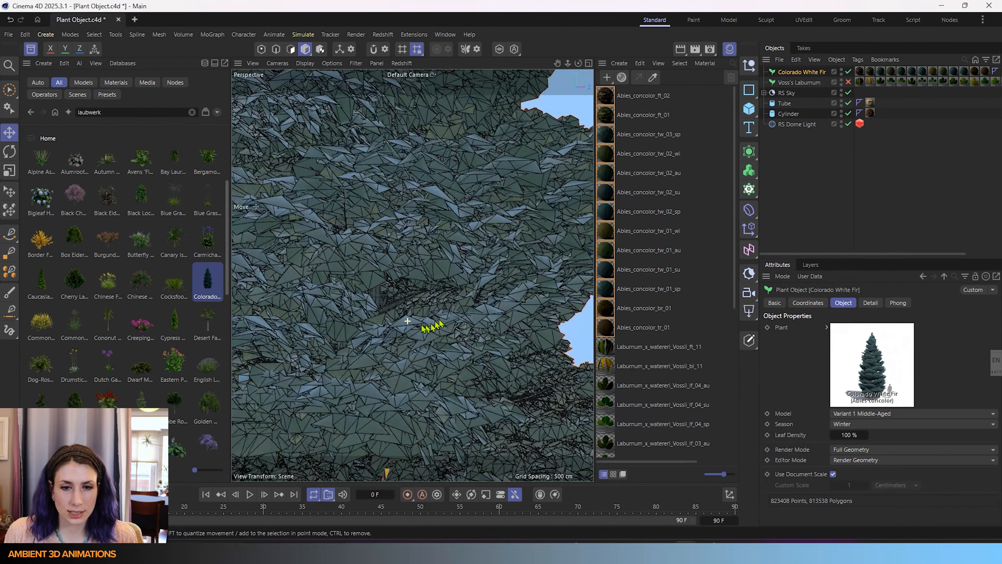
pyautogui.scroll(-6, 407, 321)
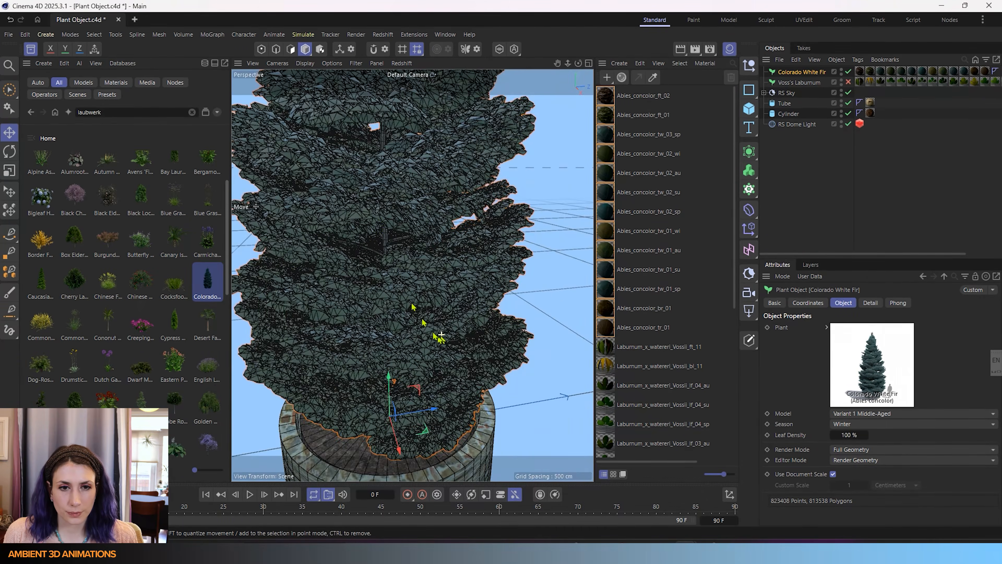
pyautogui.keyDown('alt'); pyautogui.moveTo(372, 218); pyautogui.dragTo(448, 367, button='middle'); pyautogui.keyUp('alt')
pyautogui.keyDown('alt'); pyautogui.moveTo(432, 202); pyautogui.dragTo(419, 468, button='middle'); pyautogui.keyUp('alt')
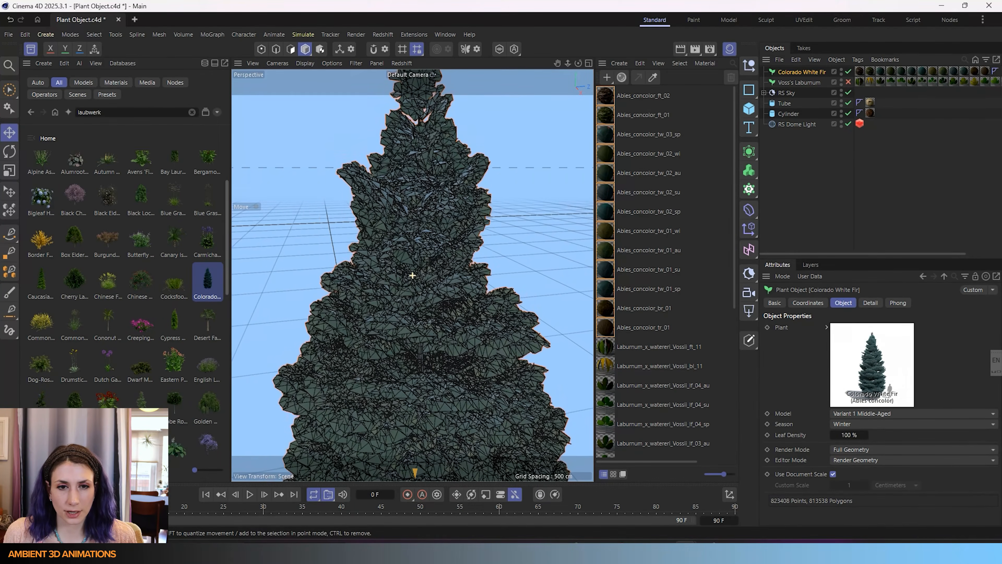
pyautogui.scroll(6, 434, 273)
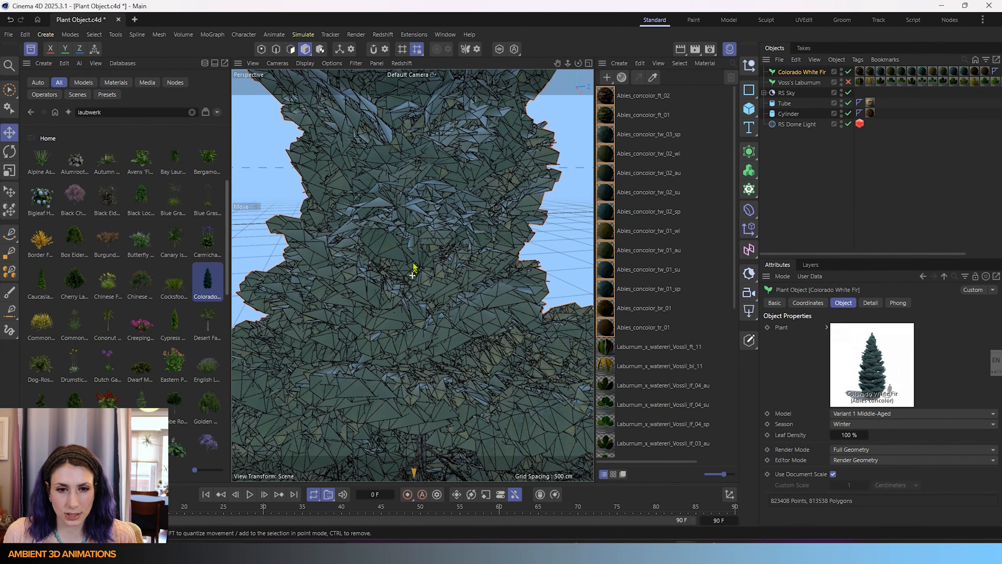
pyautogui.keyDown('alt'); pyautogui.moveTo(413, 264); pyautogui.dragTo(503, 454); pyautogui.keyUp('alt')
pyautogui.keyDown('alt'); pyautogui.moveTo(469, 350); pyautogui.dragTo(405, 320); pyautogui.keyUp('alt')
pyautogui.scroll(-4, 409, 304)
pyautogui.scroll(4, 419, 315)
pyautogui.keyDown('alt'); pyautogui.moveTo(412, 275); pyautogui.dragTo(350, 178); pyautogui.keyUp('alt')
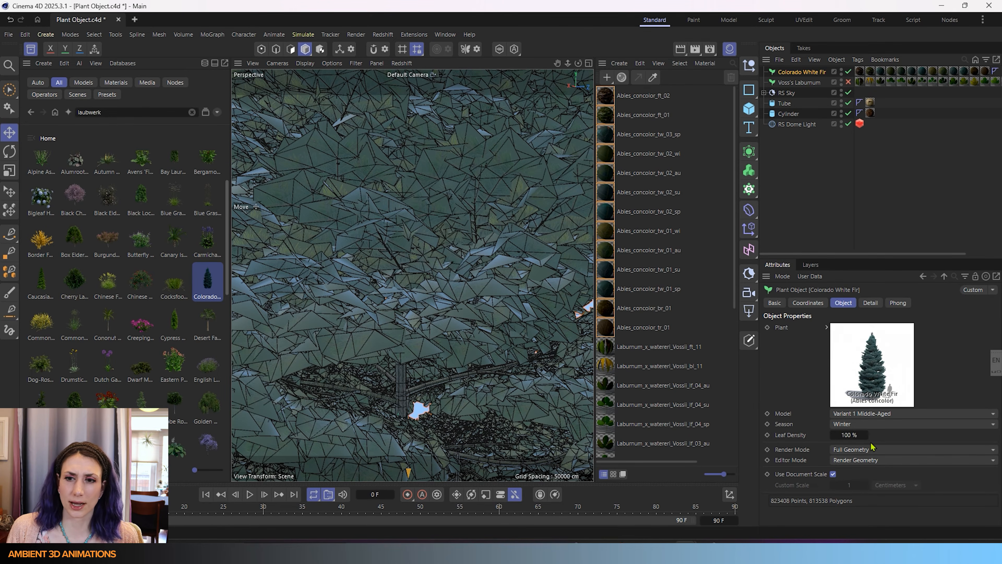
pyautogui.click(875, 426)
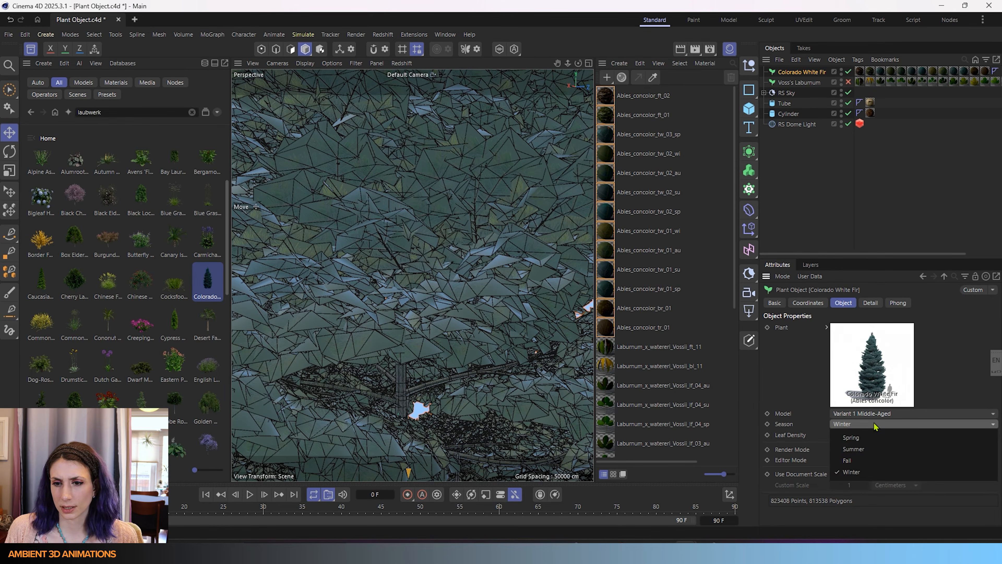
pyautogui.click(812, 389)
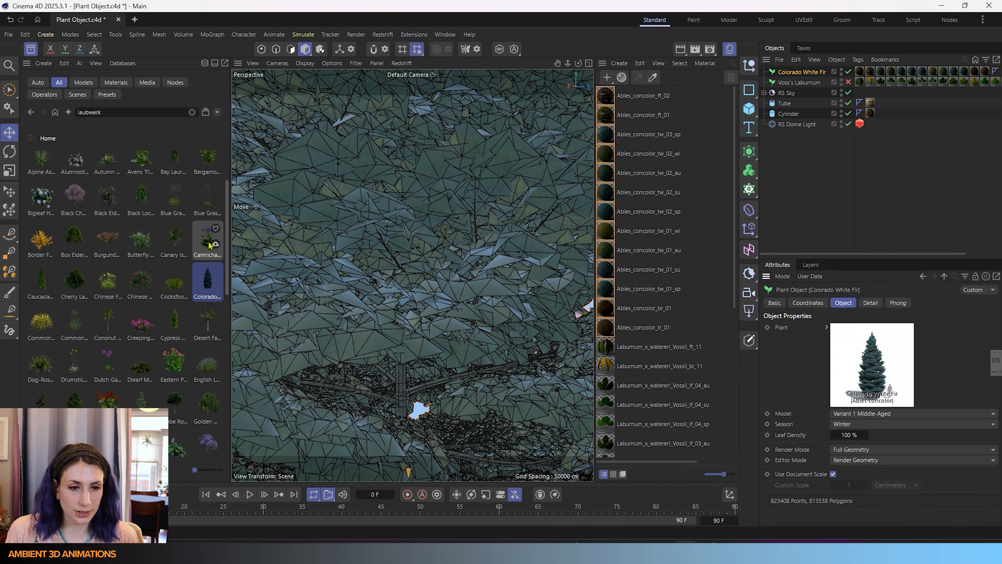
# Add the Japanese Anemone 'Bressingham Glow' from the Laubwerk plant models to the scene
pyautogui.scroll(-3, 178, 430)
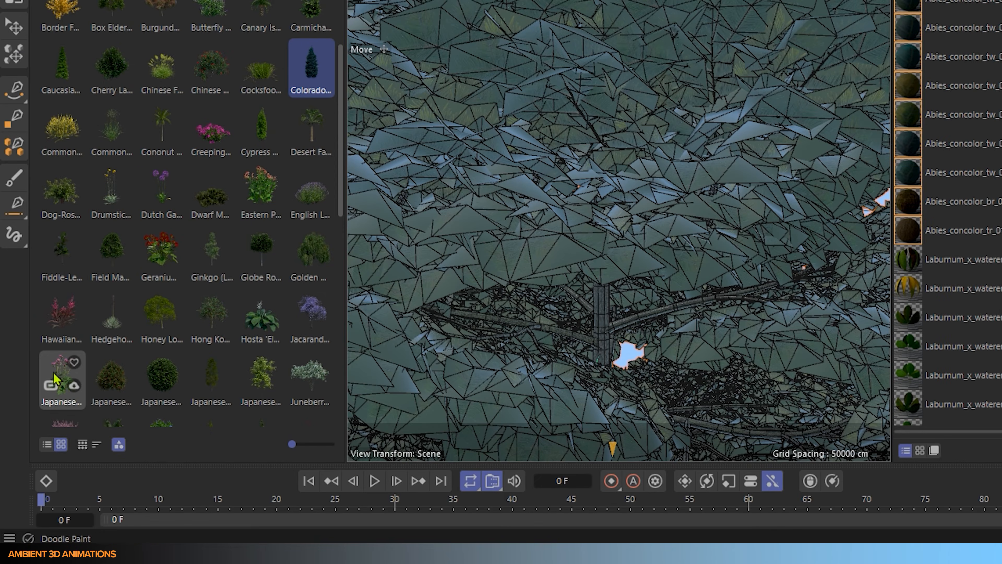
pyautogui.doubleClick(55, 380)
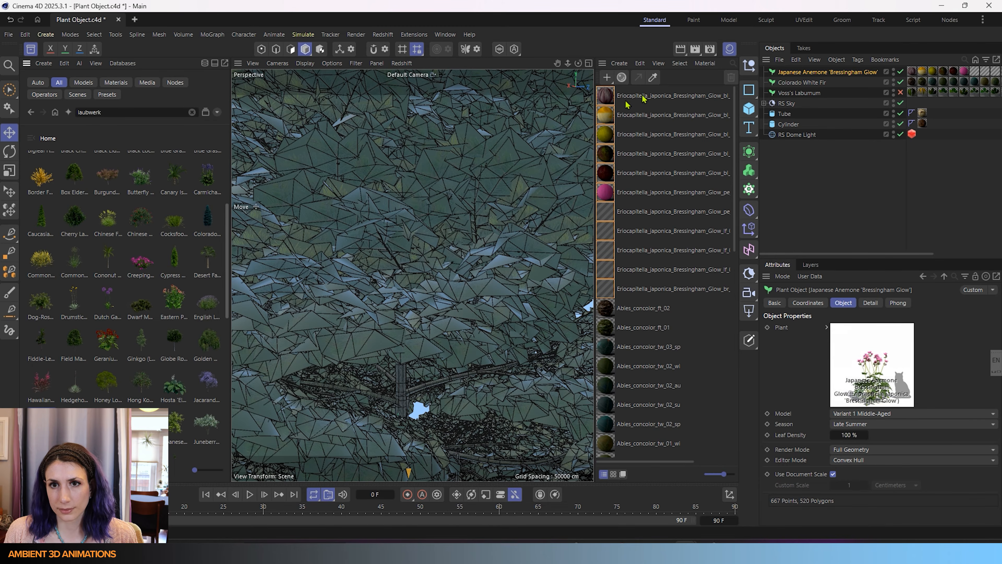
pyautogui.click(729, 51)
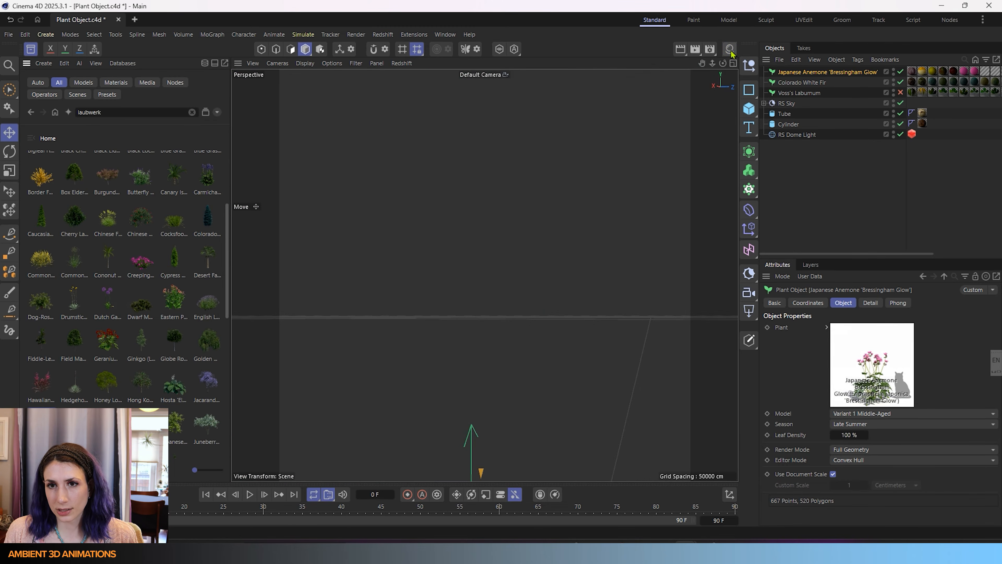
pyautogui.click(729, 49)
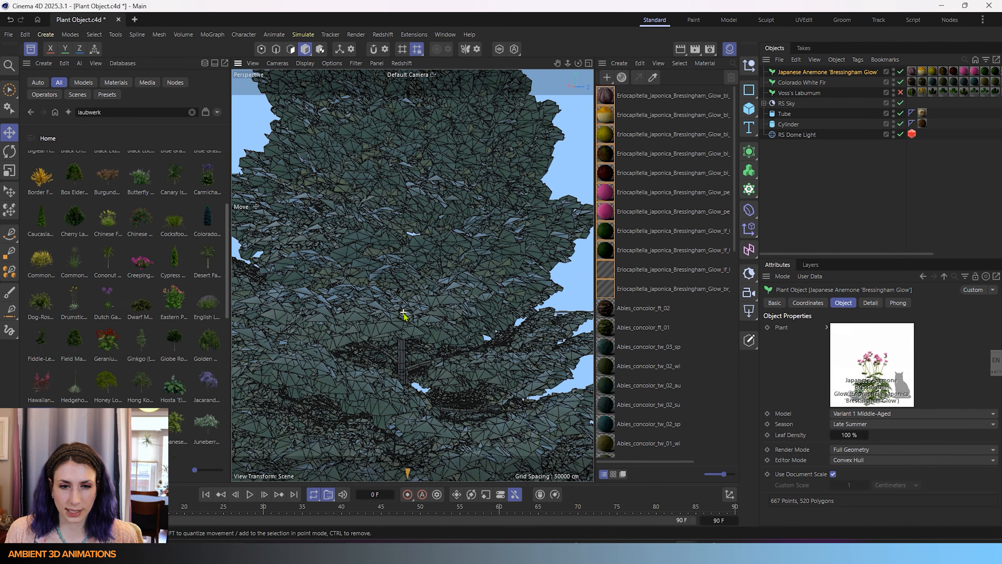
# Move the Japanese Anemone out from under the fir to just outside the planter wall and raise it near the rim
pyautogui.keyDown('alt'); pyautogui.moveTo(404, 314); pyautogui.dragTo(456, 427, button='right'); pyautogui.keyUp('alt')
pyautogui.keyDown('alt'); pyautogui.moveTo(421, 381); pyautogui.dragTo(423, 88, button='middle'); pyautogui.keyUp('alt')
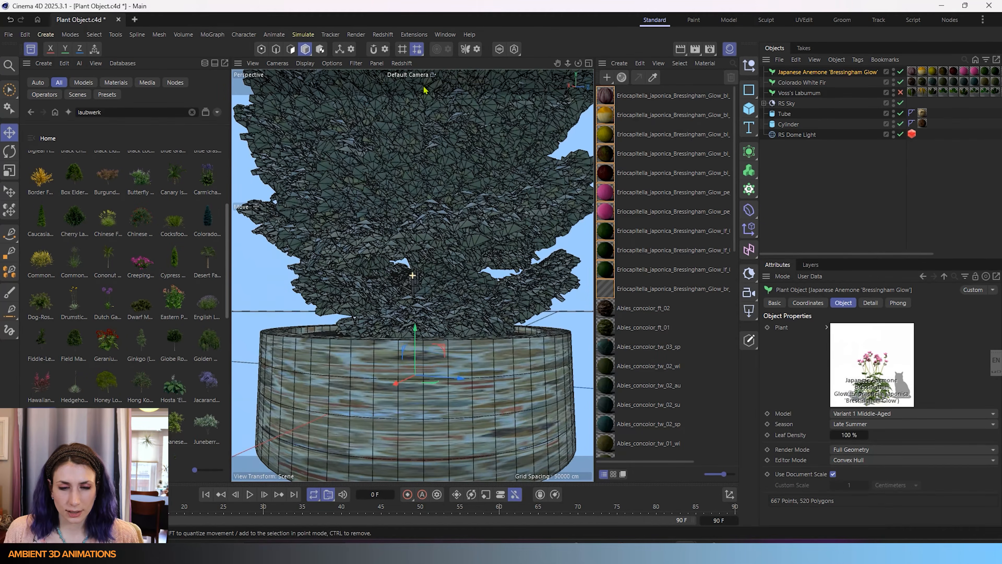
pyautogui.keyDown('alt'); pyautogui.moveTo(464, 312); pyautogui.dragTo(553, 448); pyautogui.keyUp('alt')
pyautogui.keyDown('alt'); pyautogui.moveTo(501, 355); pyautogui.dragTo(475, 325); pyautogui.keyUp('alt')
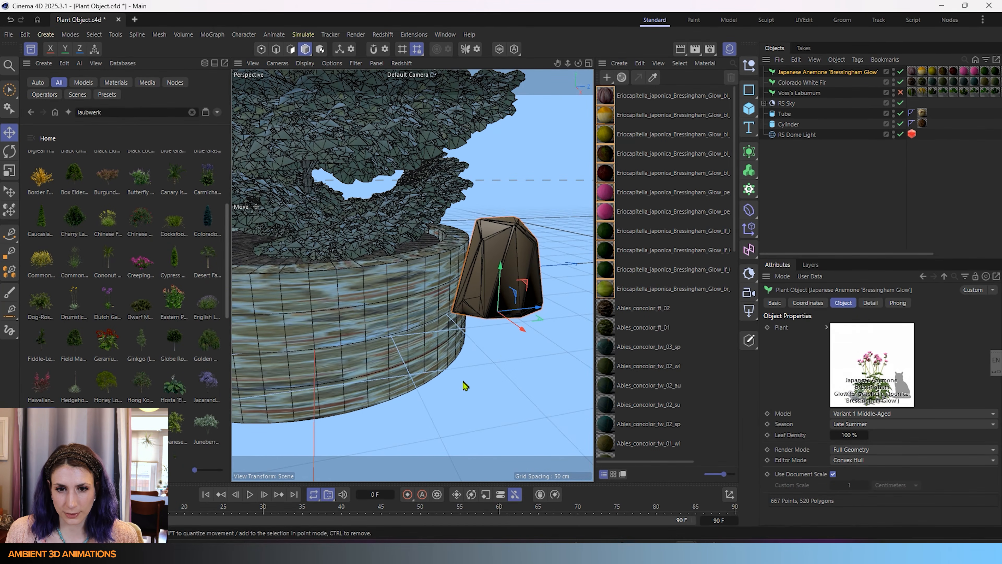
pyautogui.keyDown('alt'); pyautogui.moveTo(462, 381); pyautogui.dragTo(370, 387, button='middle'); pyautogui.keyUp('alt')
pyautogui.moveTo(421, 278); pyautogui.dragTo(421, 231)
# Start the Redshift IPR and set the Japanese Anemone's Editor Mode to Render Geometry, viewing the flowers up close
pyautogui.click(402, 64)
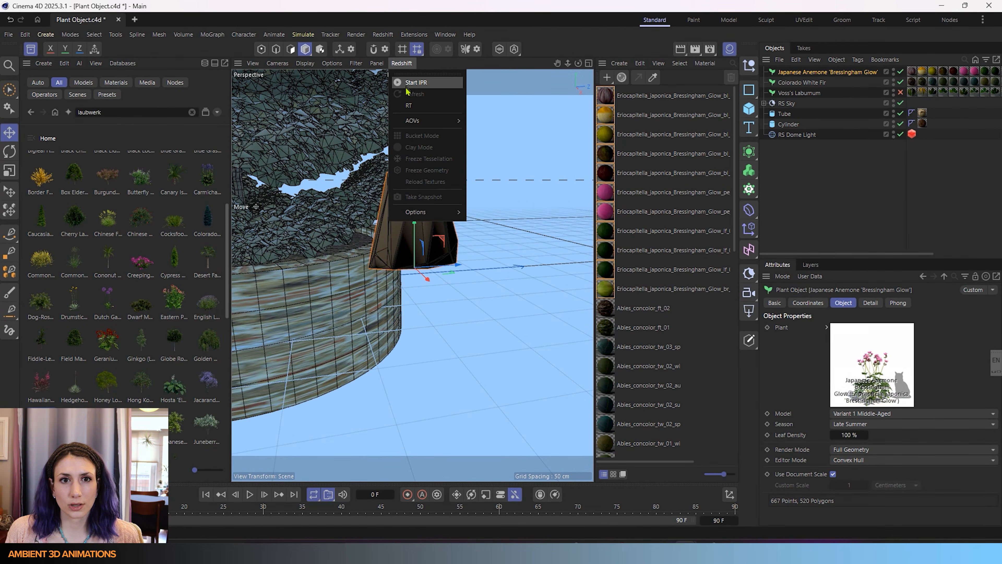
pyautogui.click(415, 82)
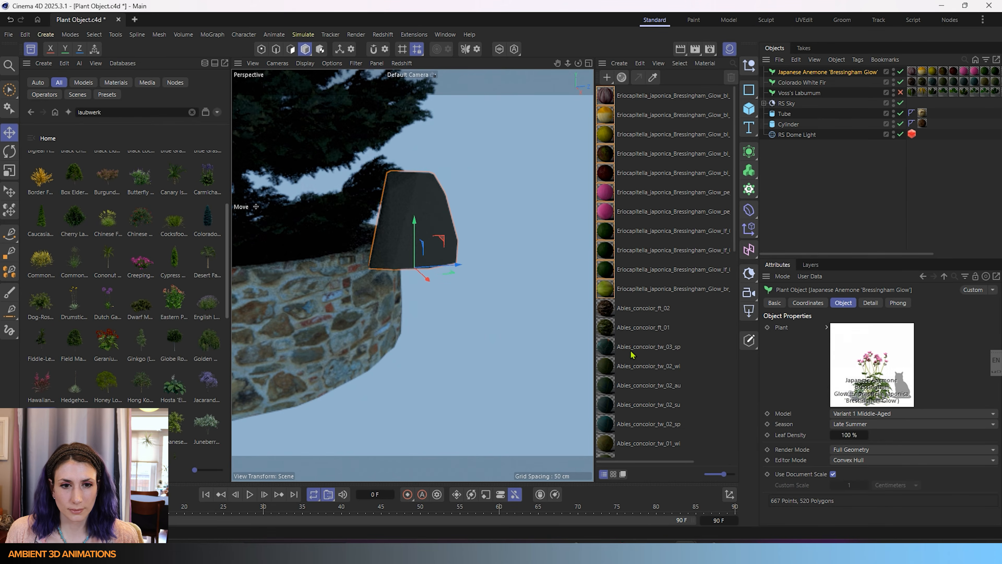
pyautogui.click(868, 460)
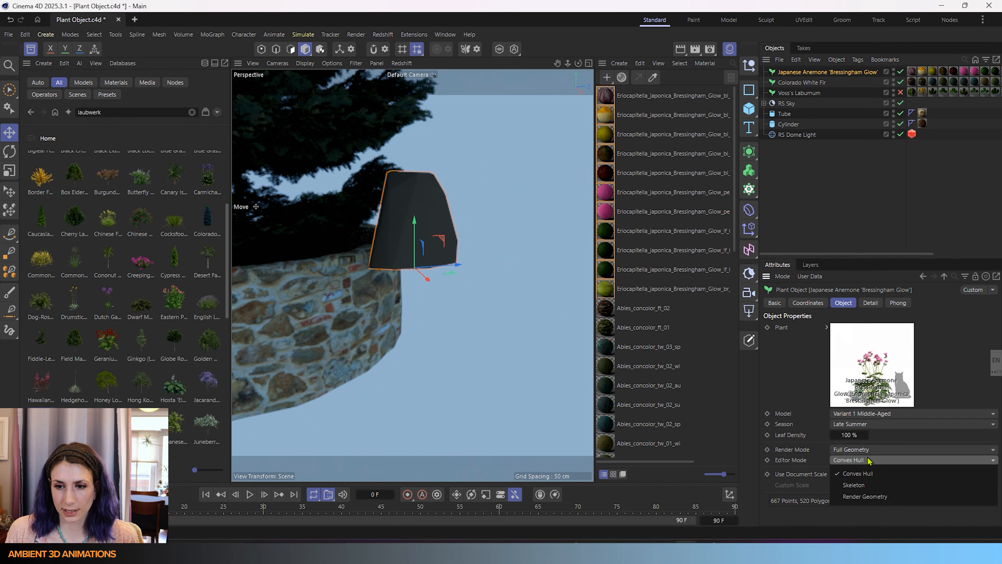
pyautogui.click(864, 497)
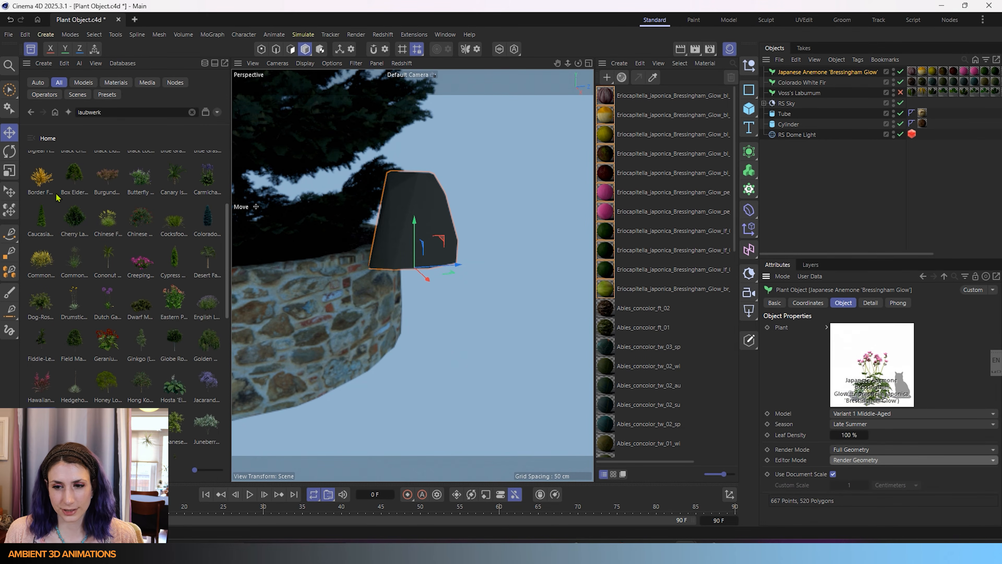
pyautogui.moveTo(57, 197)
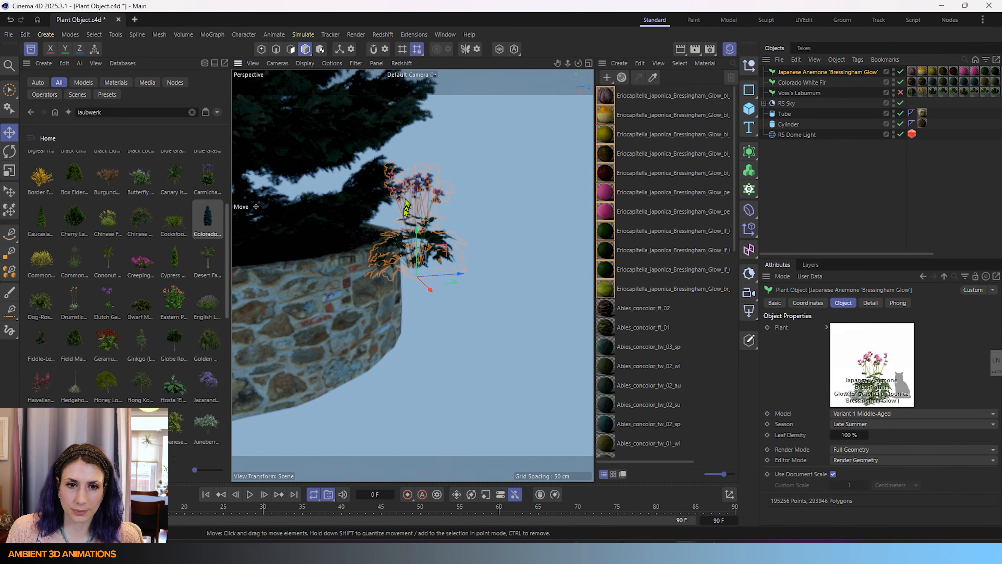
pyautogui.scroll(3, 411, 204)
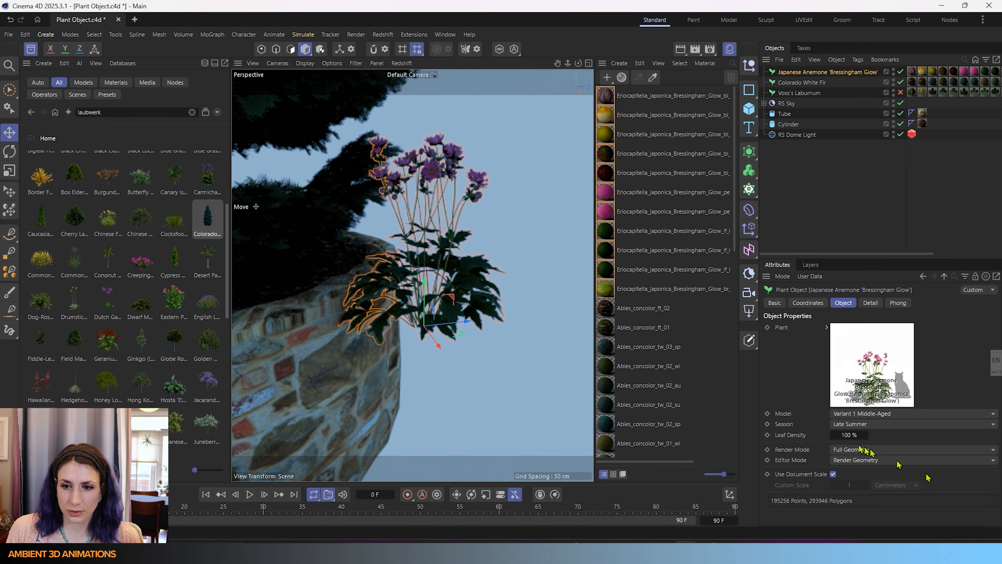
# Thin out the Japanese Anemone's foliage with a lower Leaf Density, and set the density back to 100 %
pyautogui.moveTo(865, 434); pyautogui.dragTo(847, 435)
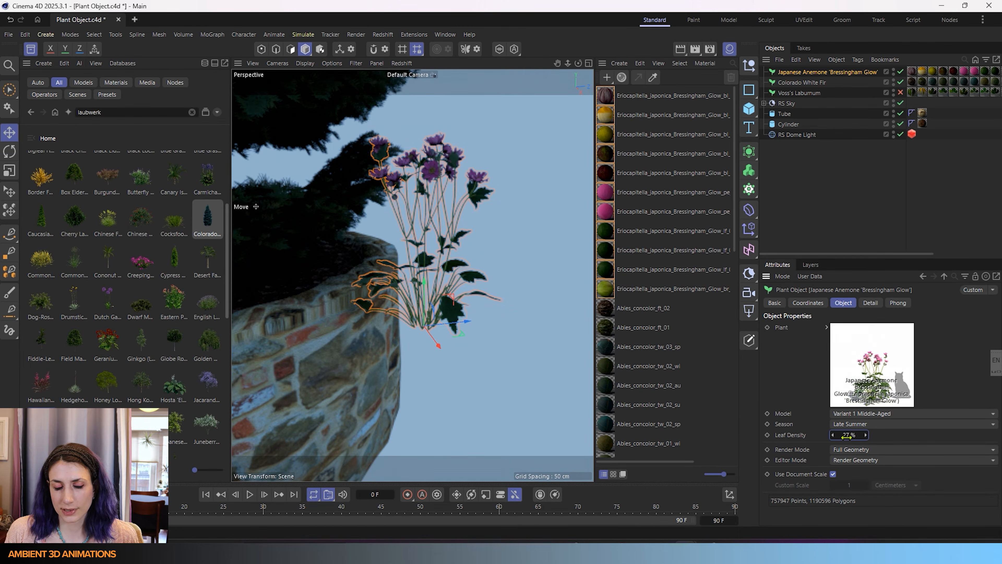
pyautogui.moveTo(848, 436); pyautogui.dragTo(878, 437)
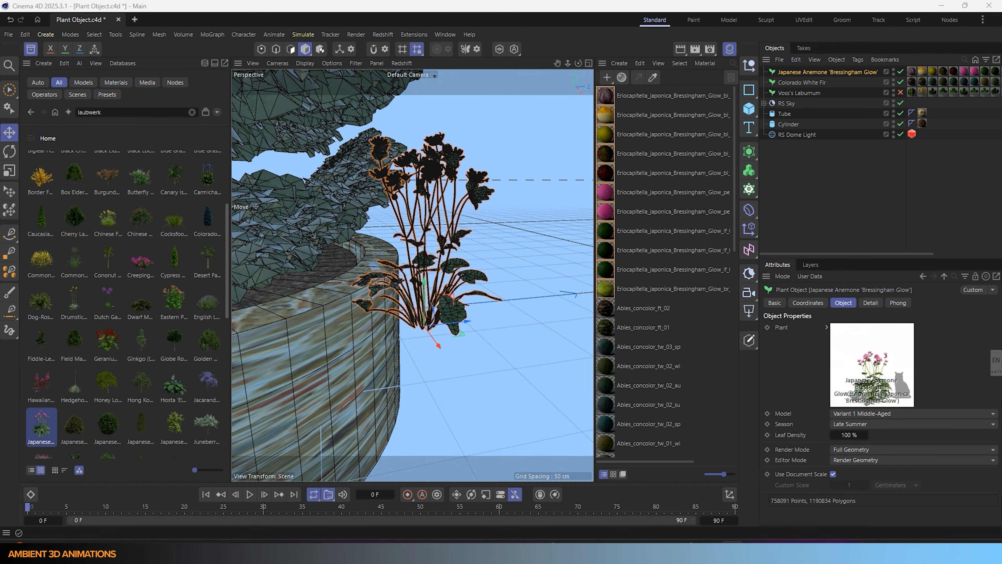
# Hide the Asset Browser and the material list to enlarge the viewport, and add a Cloner object to the scene
pyautogui.click(28, 50)
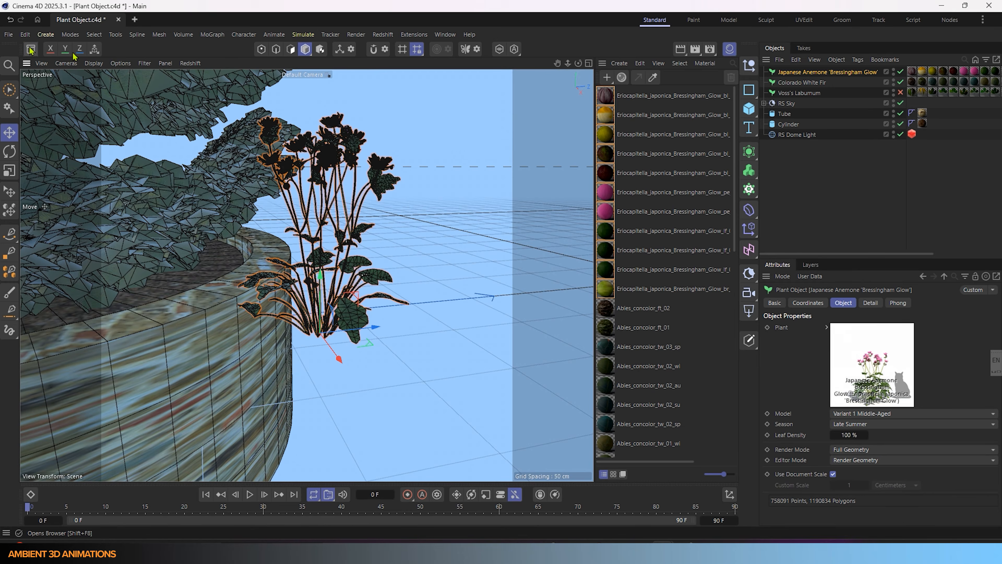
pyautogui.click(729, 50)
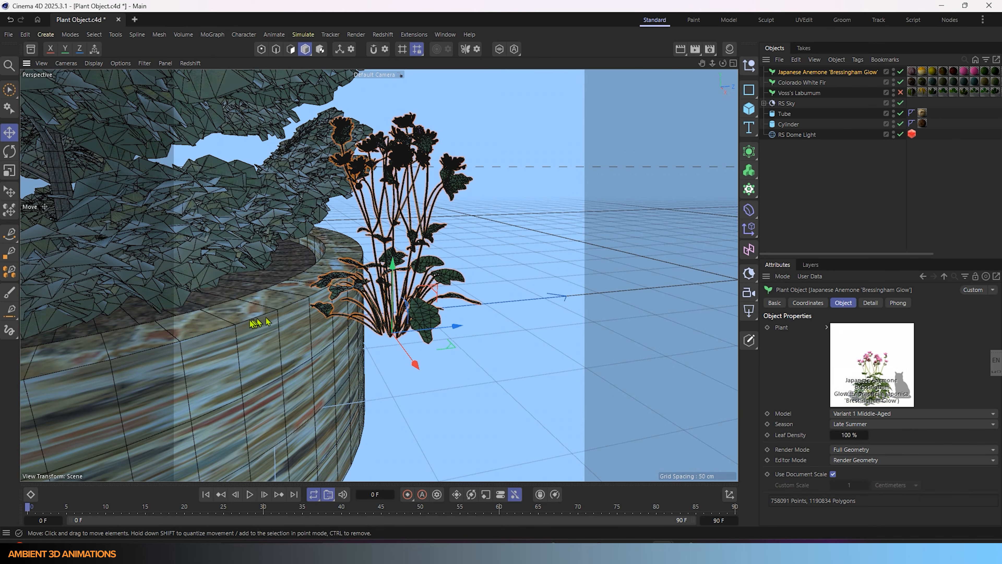
pyautogui.scroll(-10, 249, 324)
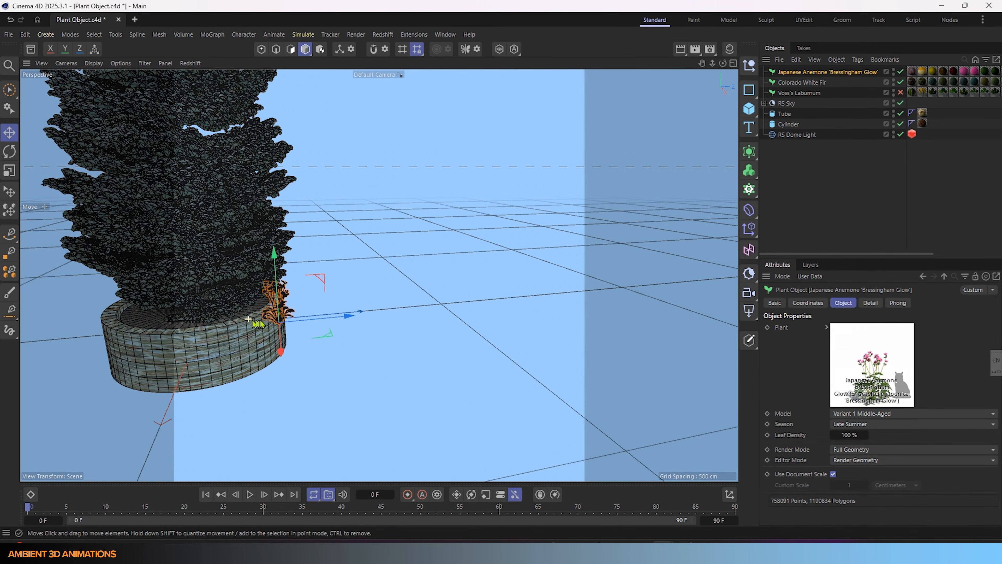
pyautogui.keyDown('alt'); pyautogui.moveTo(248, 297); pyautogui.dragTo(438, 354, button='middle'); pyautogui.keyUp('alt')
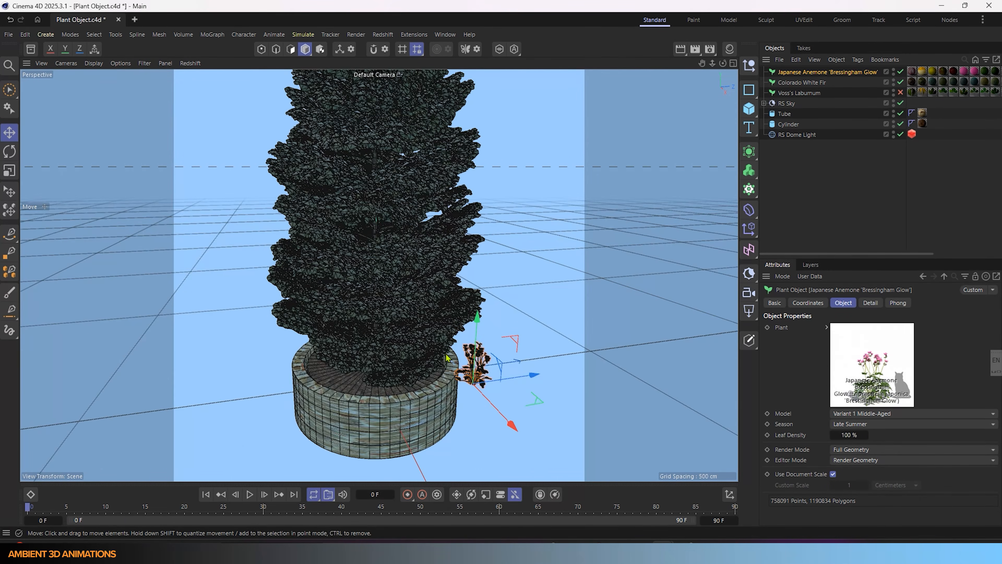
pyautogui.scroll(-6, 482, 346)
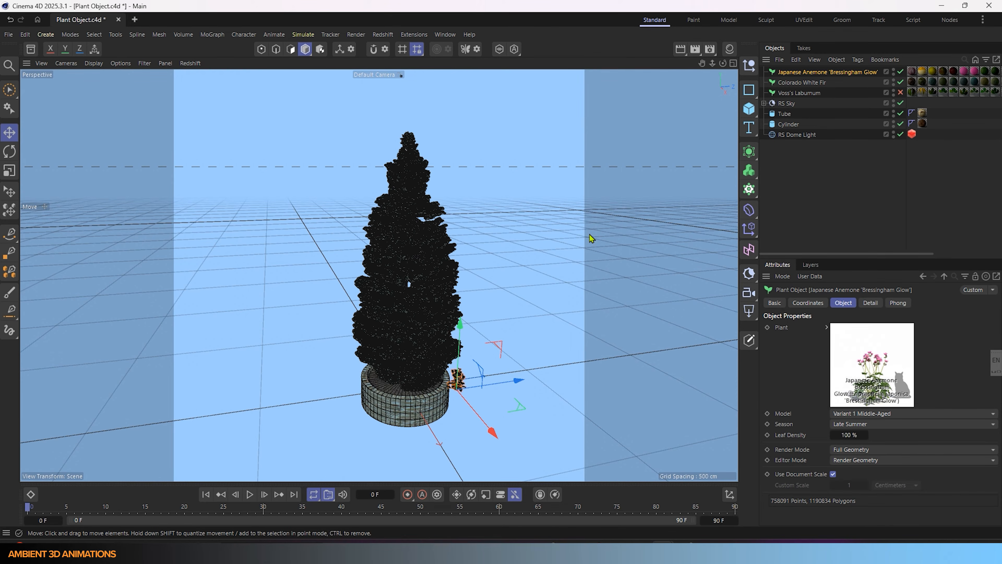
pyautogui.click(749, 190)
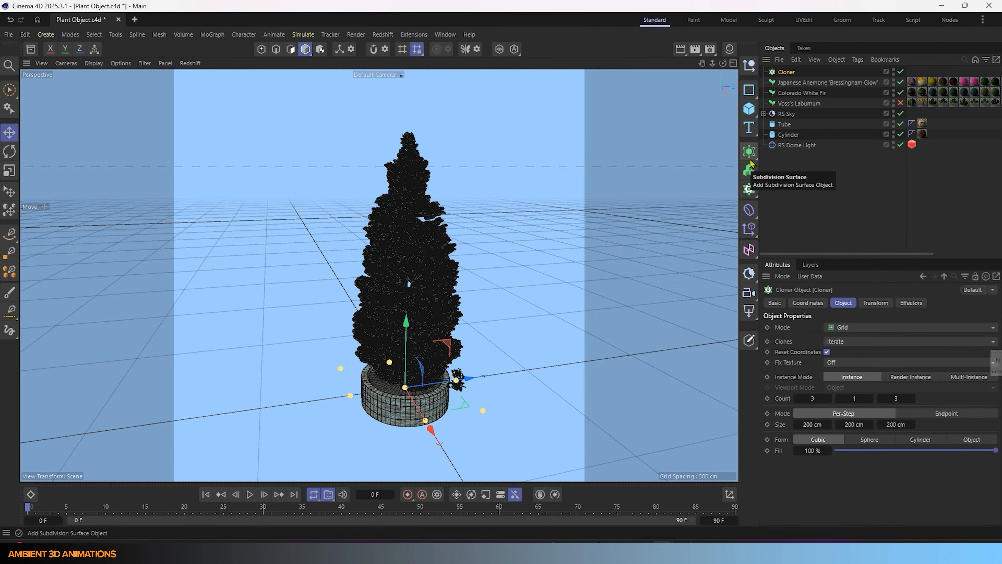
pyautogui.hotkey('shift', 'c')
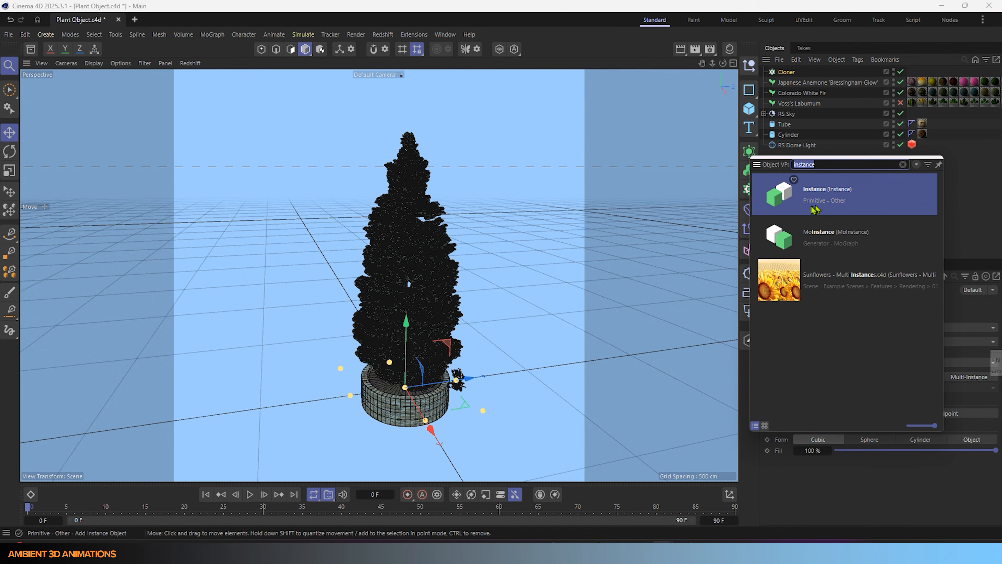
pyautogui.click(775, 197)
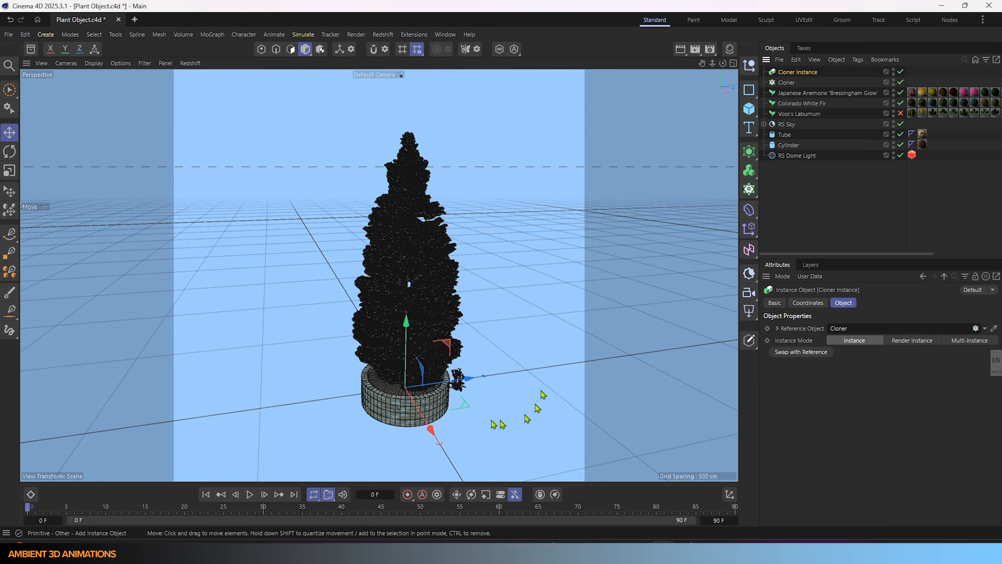
pyautogui.moveTo(469, 378); pyautogui.dragTo(553, 361)
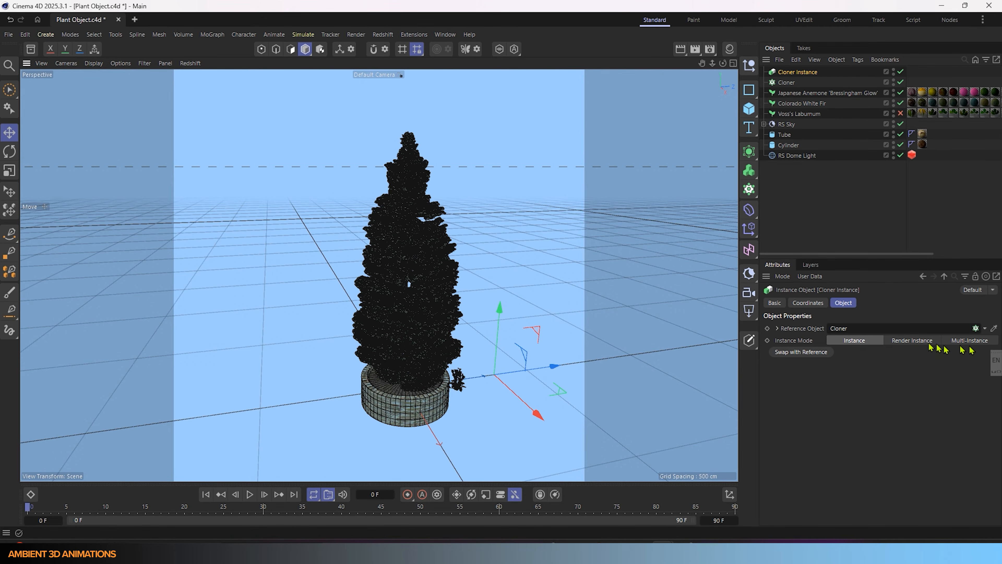
pyautogui.click(791, 94)
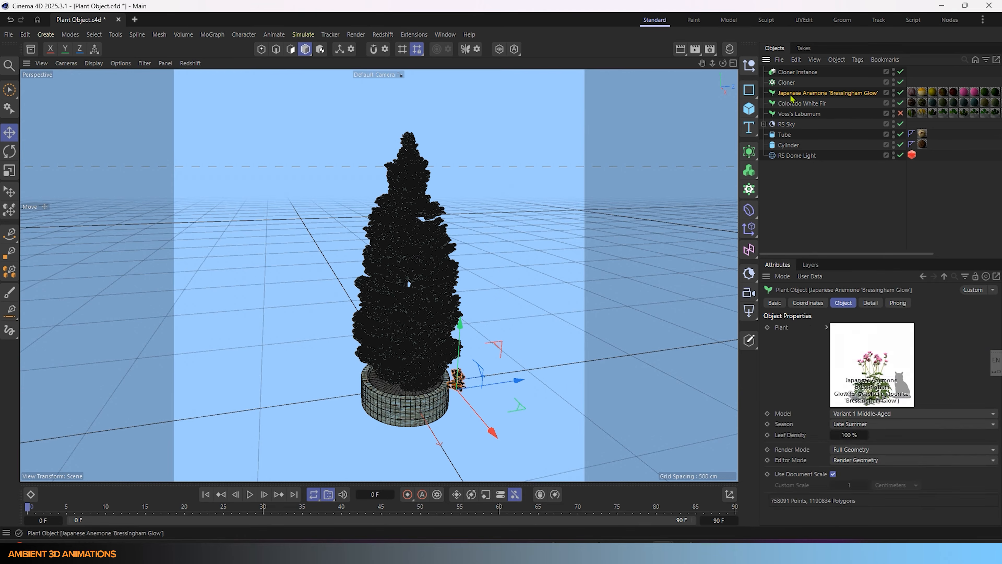
pyautogui.click(795, 71)
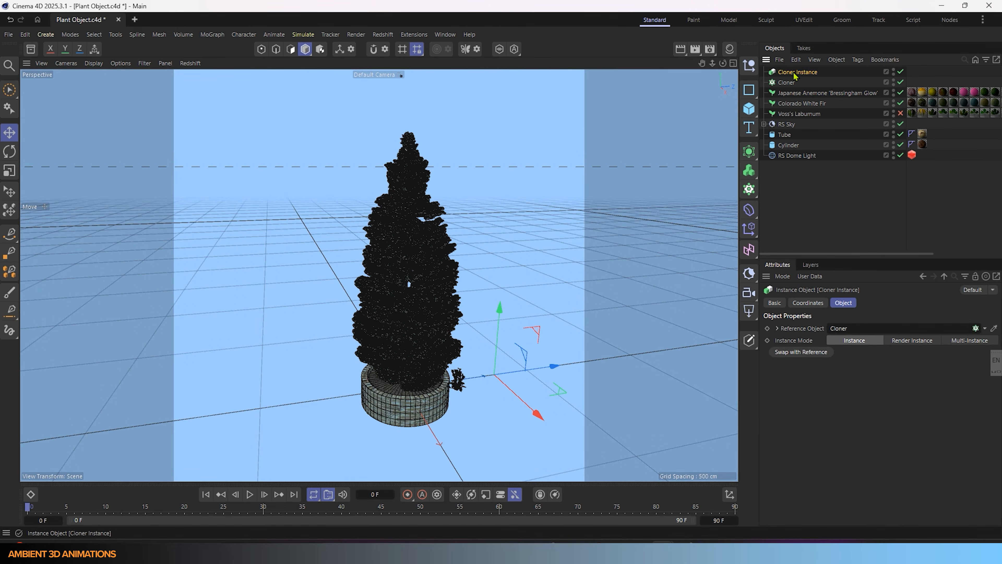
pyautogui.press('Delete')
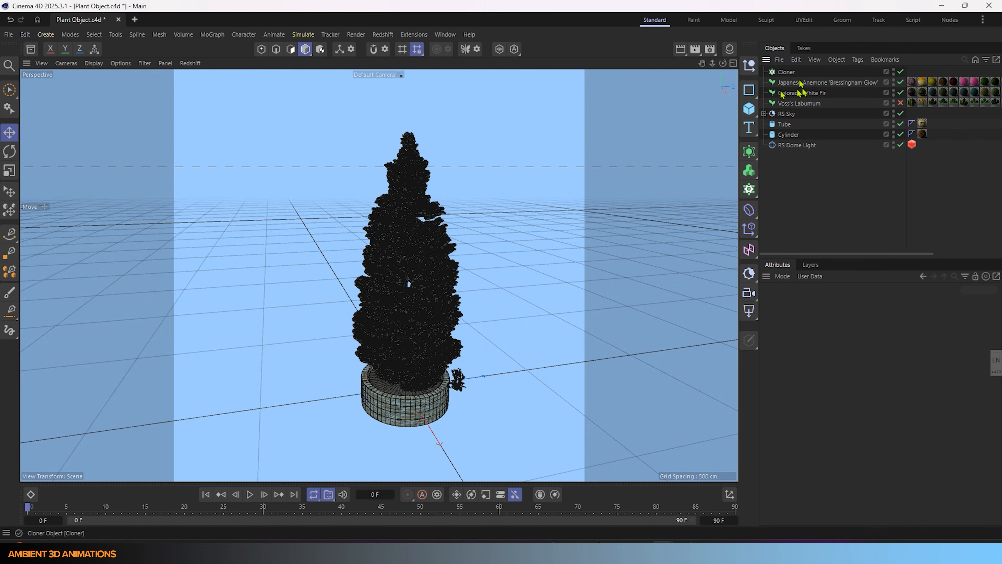
# Create an Instance of the Colorado White Fir, move it clear of the planter and rotate it about its vertical axis
pyautogui.click(798, 93)
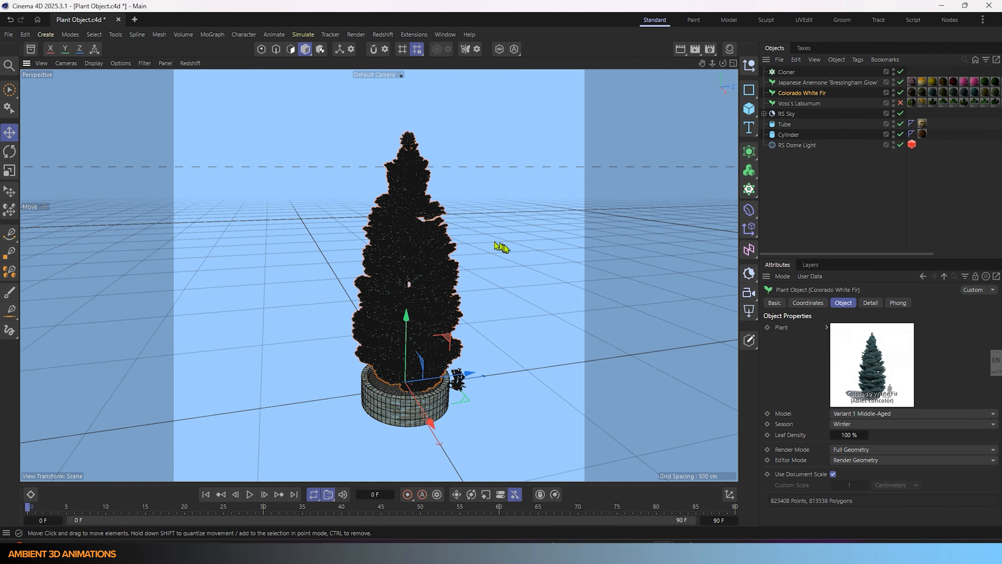
pyautogui.hotkey('shift', 'c')
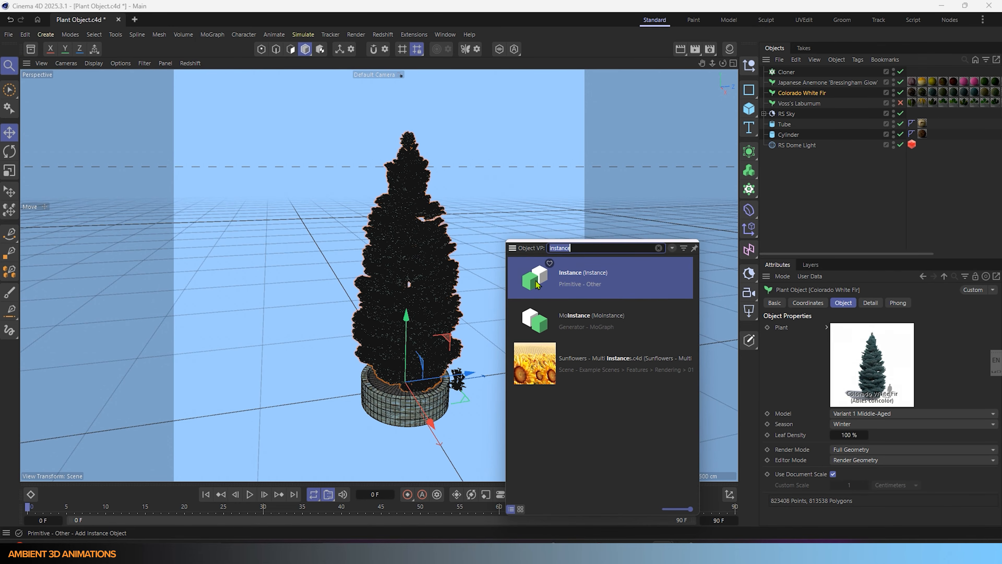
pyautogui.click(748, 154)
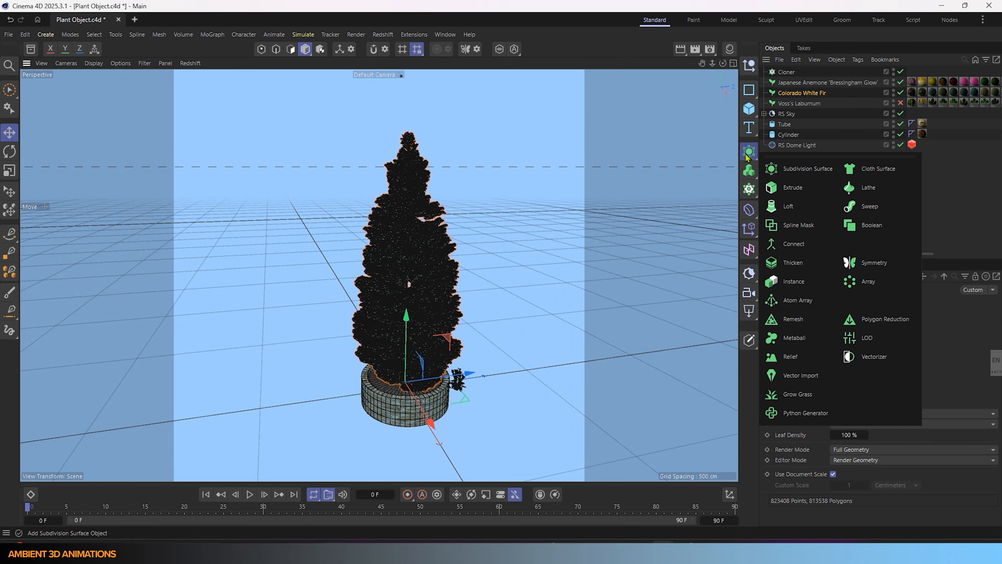
pyautogui.click(791, 290)
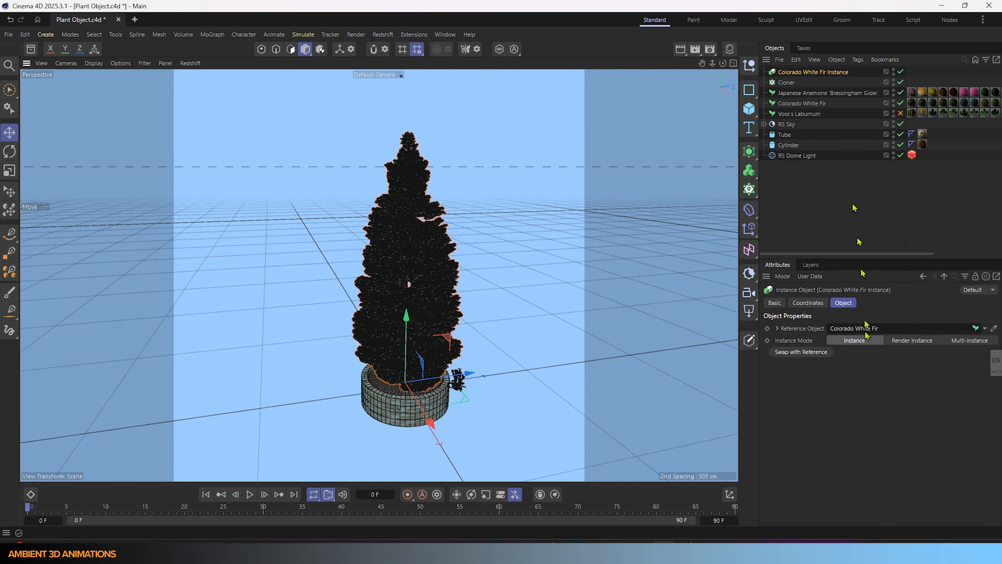
pyautogui.moveTo(469, 373); pyautogui.dragTo(398, 395)
pyautogui.press('r')
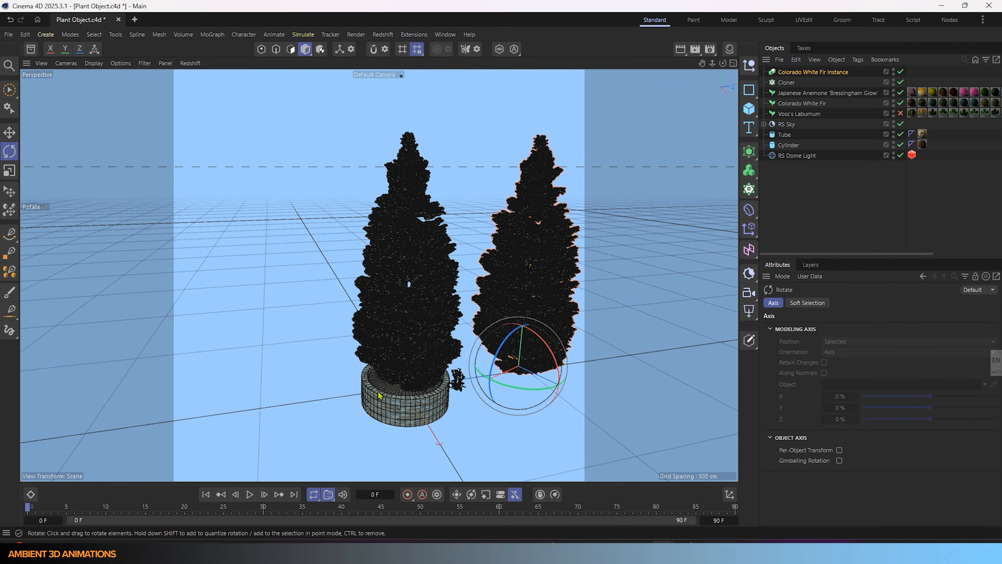
# Try Multi-Instance on the Colorado White Fir Instance and set its Instance Mode to Render Instance
pyautogui.click(832, 73)
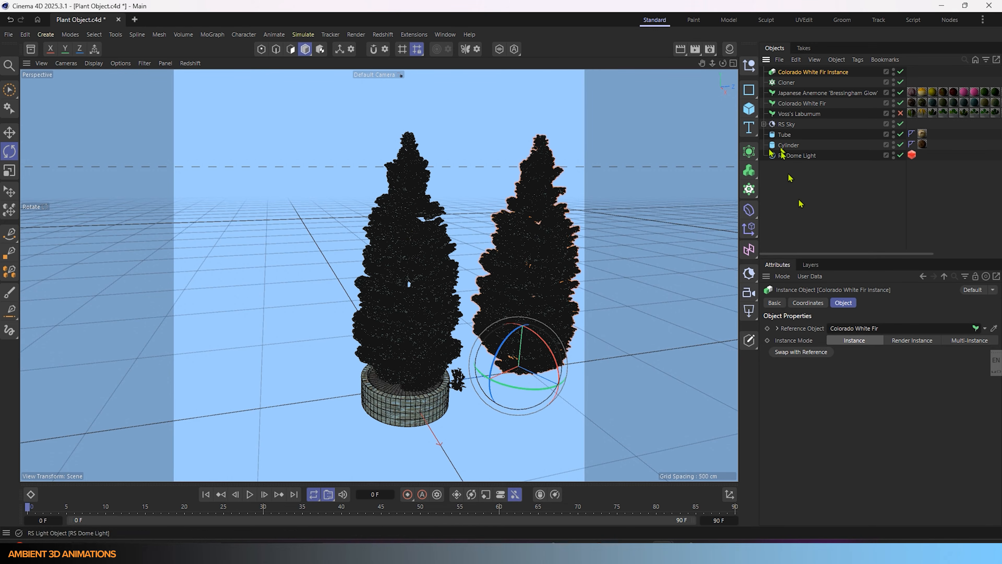
pyautogui.click(919, 341)
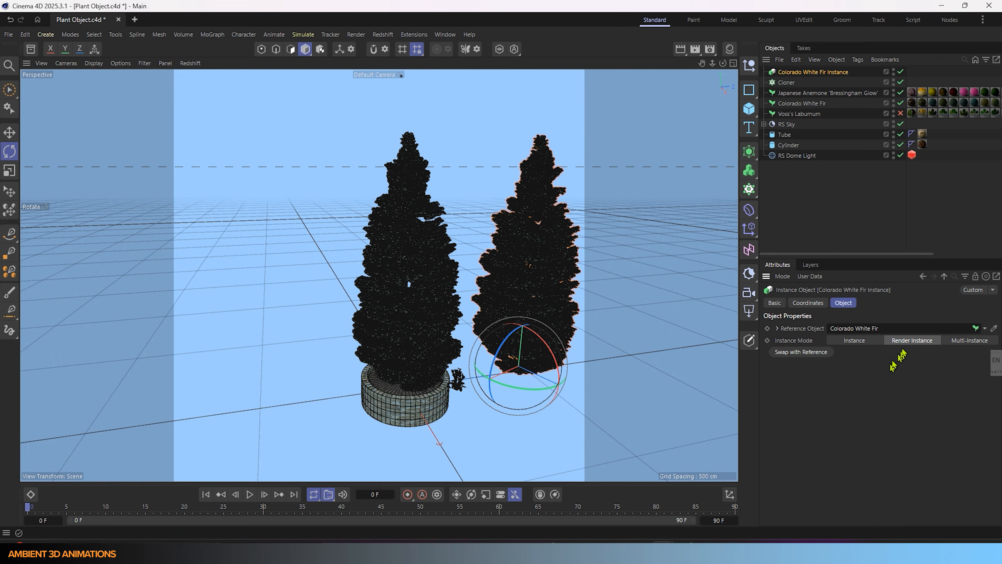
pyautogui.click(962, 341)
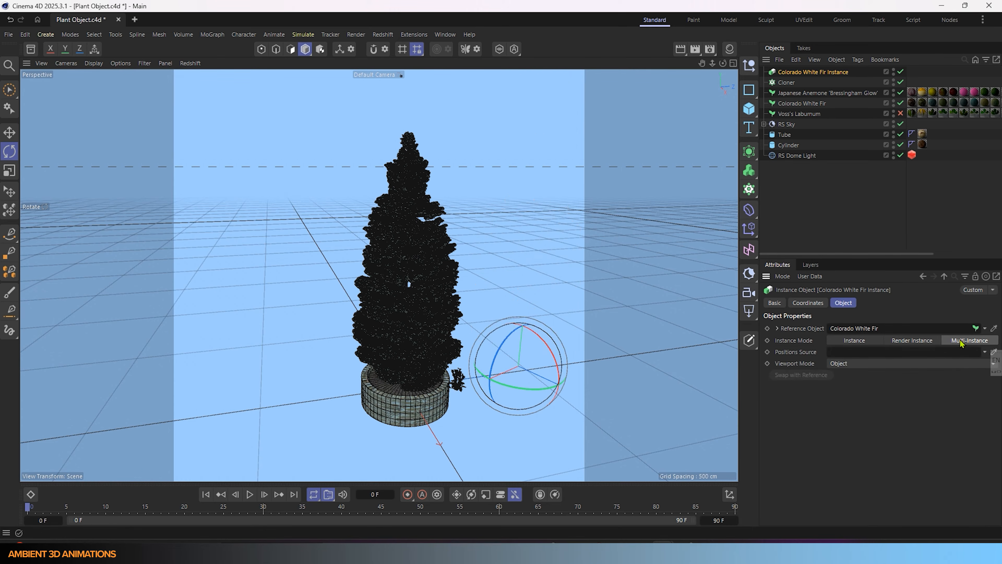
pyautogui.click(912, 340)
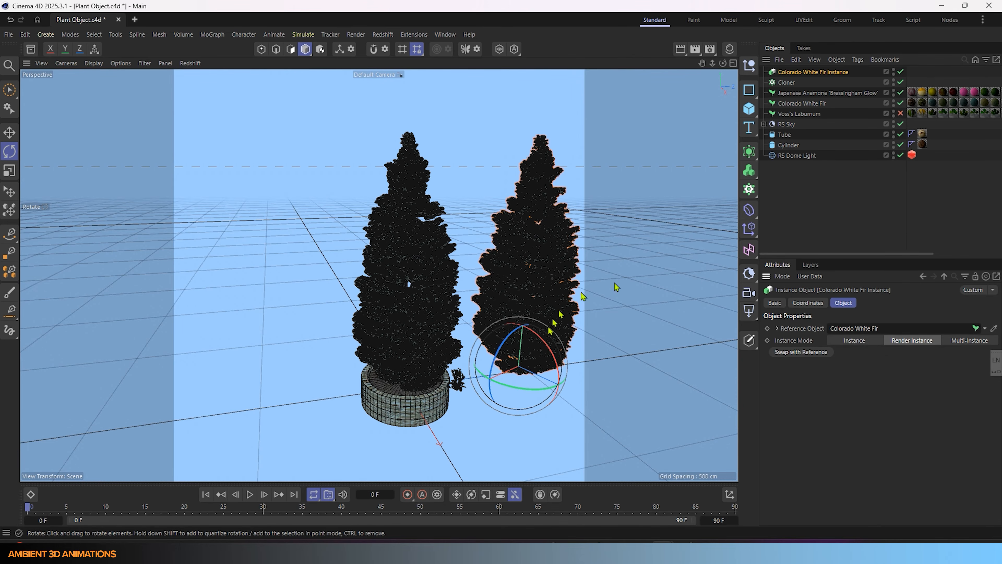
pyautogui.press('e')
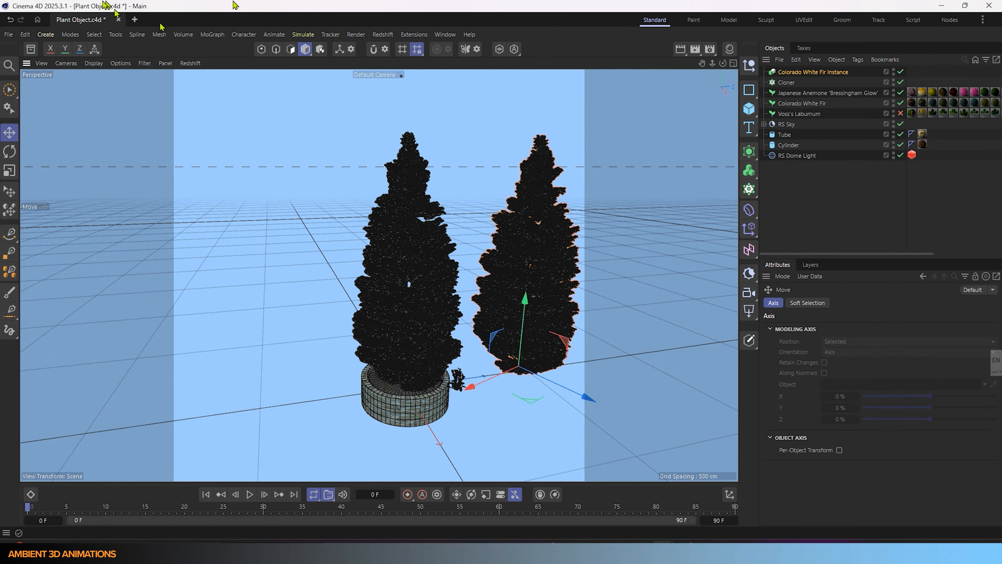
# Set the Cloner's Instance Mode to Render Instance, move it to open ground beside the planter, and make the Japanese Anemone its child
pyautogui.click(787, 82)
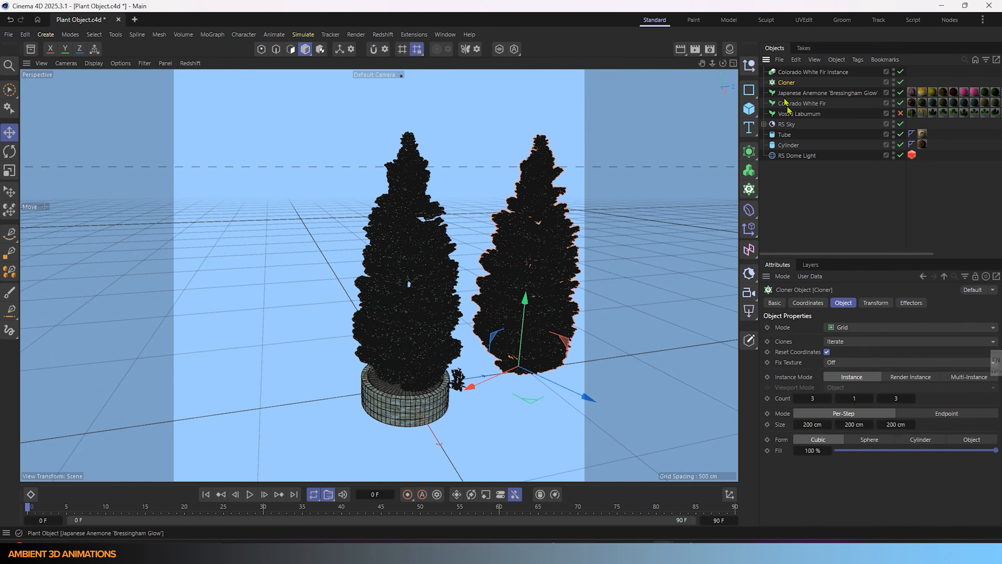
pyautogui.click(908, 379)
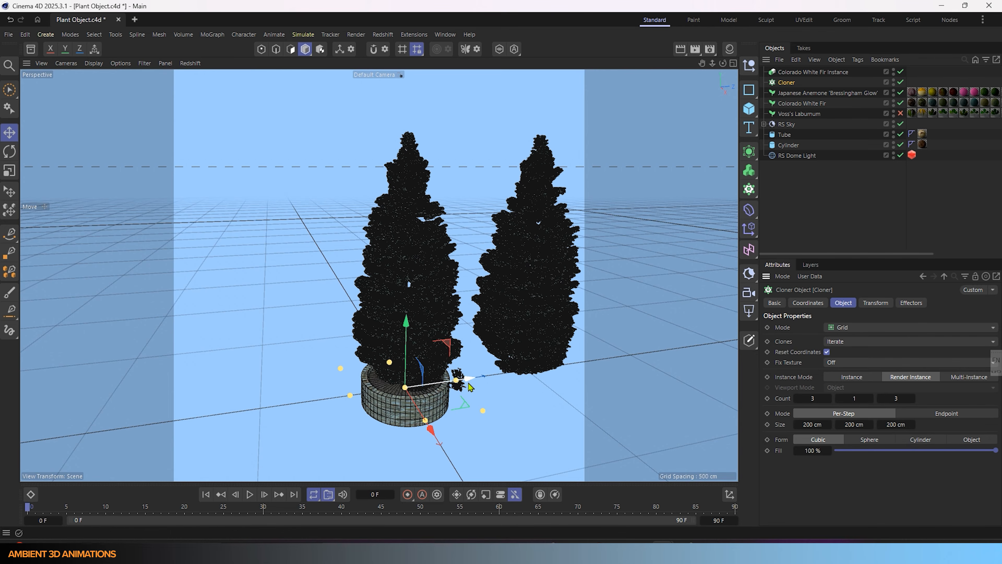
pyautogui.moveTo(471, 386); pyautogui.dragTo(353, 395)
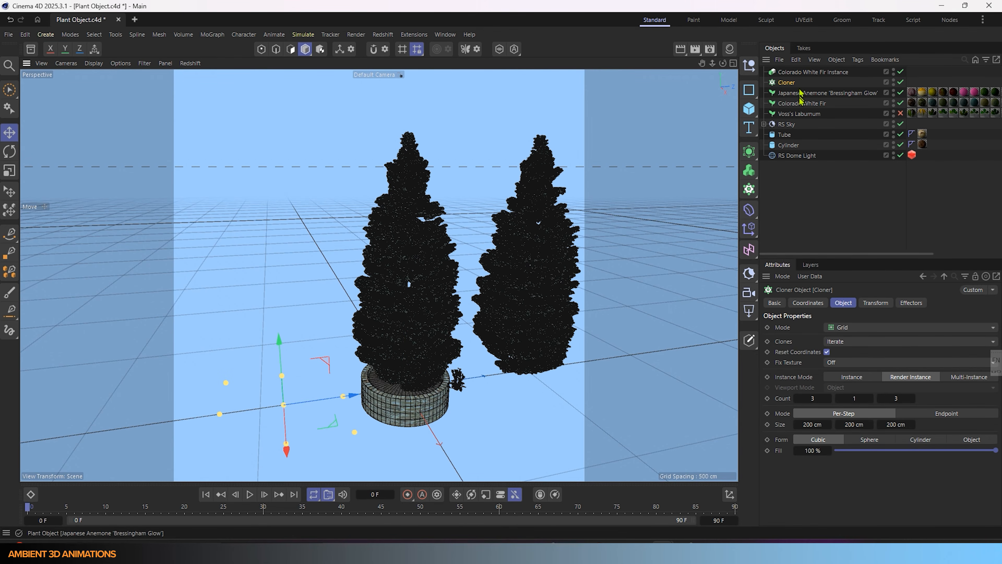
pyautogui.moveTo(800, 94); pyautogui.dragTo(790, 83)
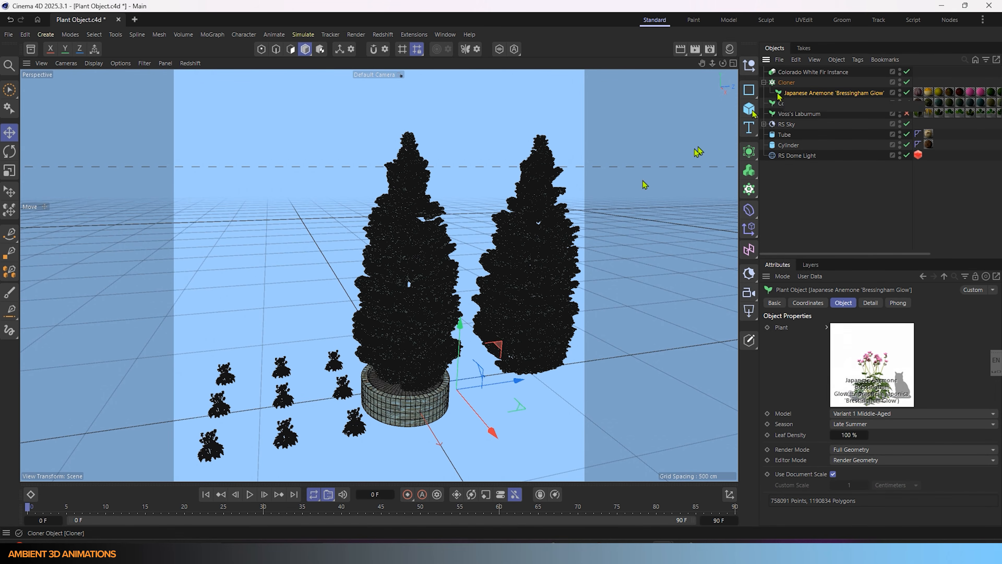
# Add a Random effector to the Cloner and set its position offsets to P.X 101 cm and P.Z 128 cm
pyautogui.keyDown('alt'); pyautogui.moveTo(272, 398); pyautogui.dragTo(350, 357, button='middle'); pyautogui.keyUp('alt')
pyautogui.scroll(5, 350, 356)
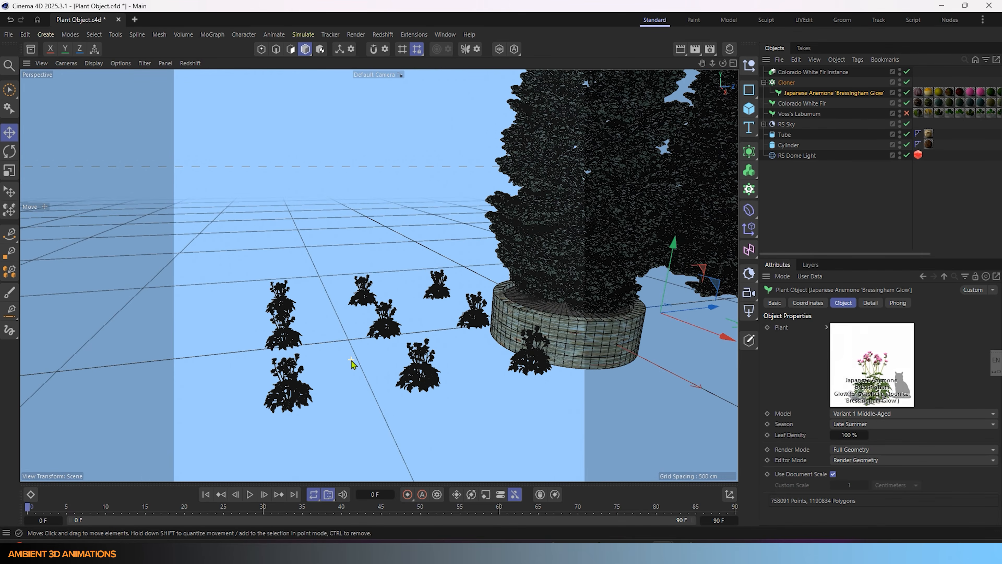
pyautogui.keyDown('alt'); pyautogui.moveTo(370, 397); pyautogui.dragTo(398, 395); pyautogui.keyUp('alt')
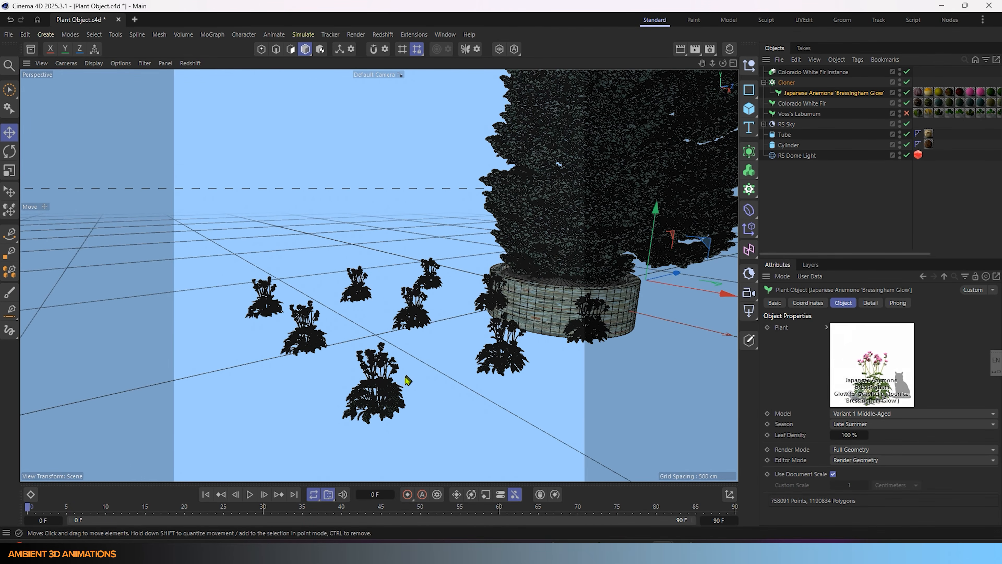
pyautogui.click(789, 82)
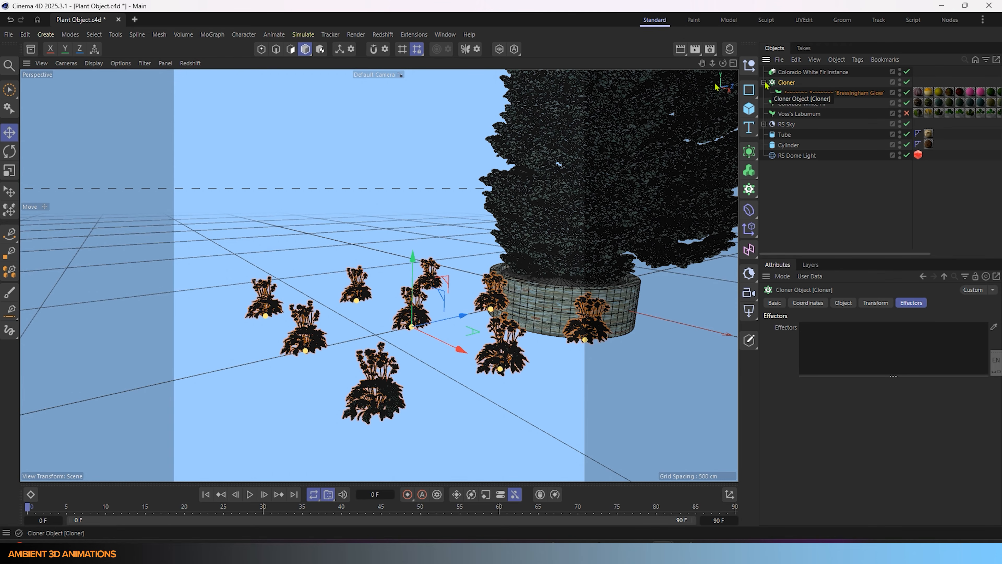
pyautogui.click(213, 35)
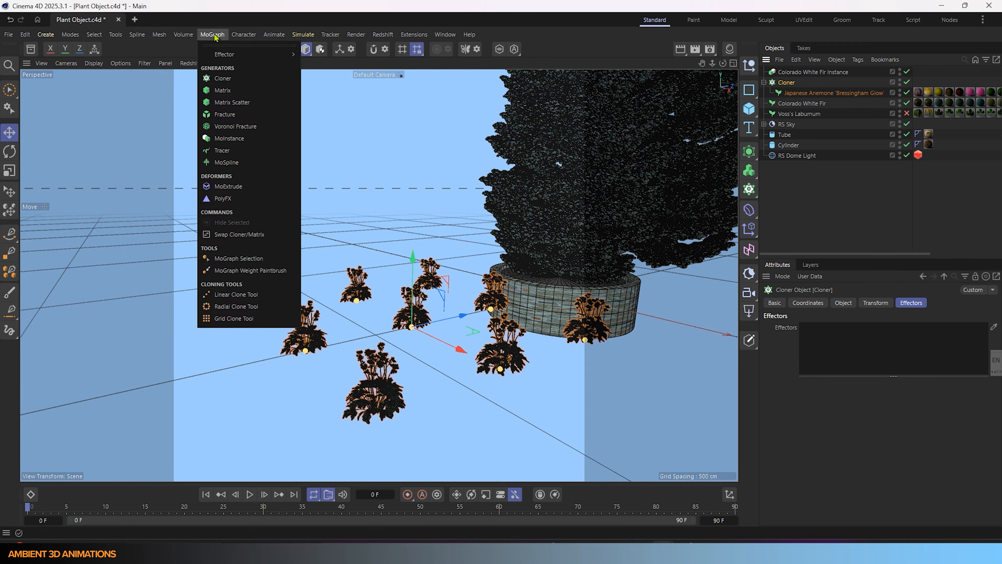
pyautogui.moveTo(223, 54)
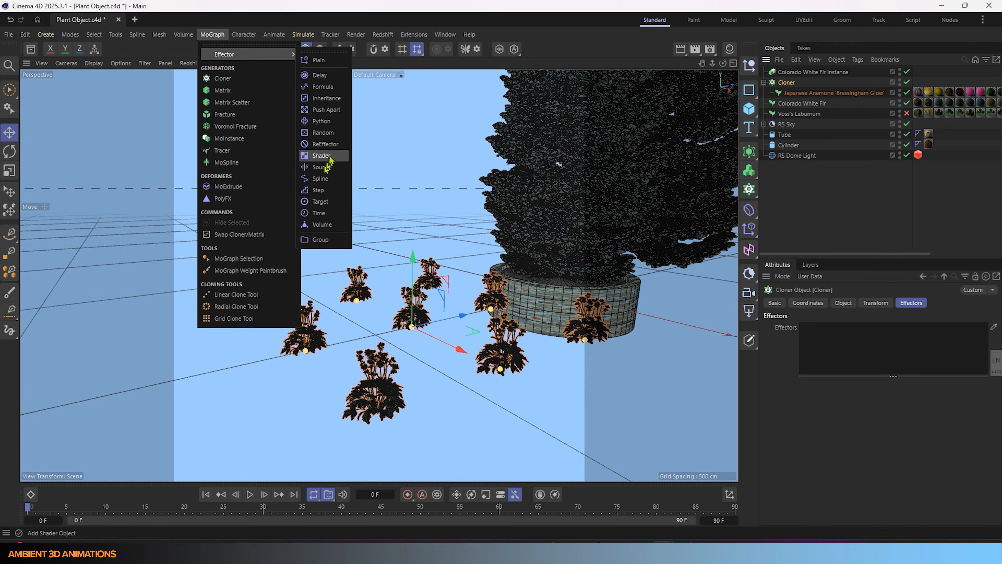
pyautogui.click(323, 133)
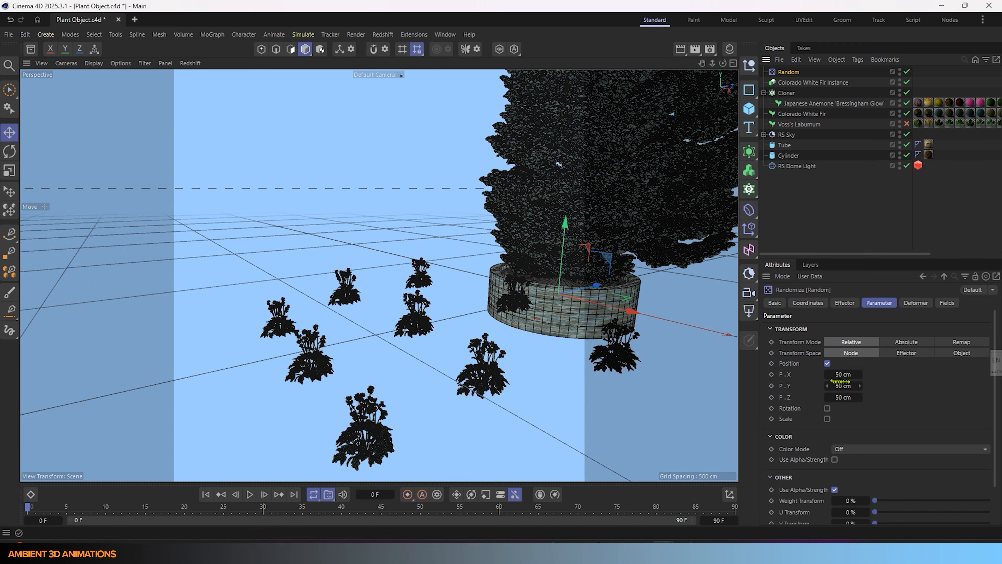
pyautogui.moveTo(844, 377); pyautogui.dragTo(850, 399)
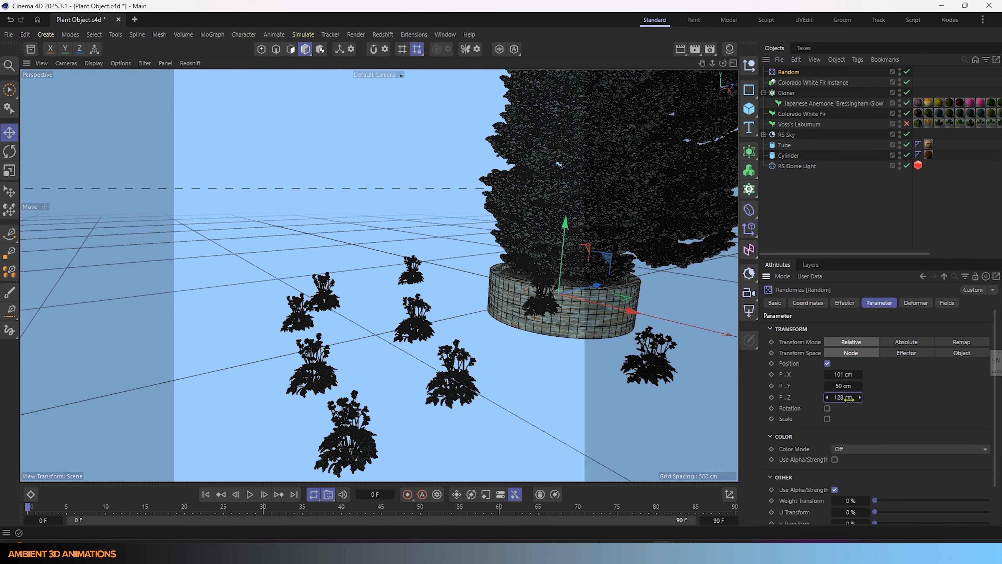
# Enable rotation on the Random effector and set its R.H to 179° to vary the anemones' headings
pyautogui.click(827, 408)
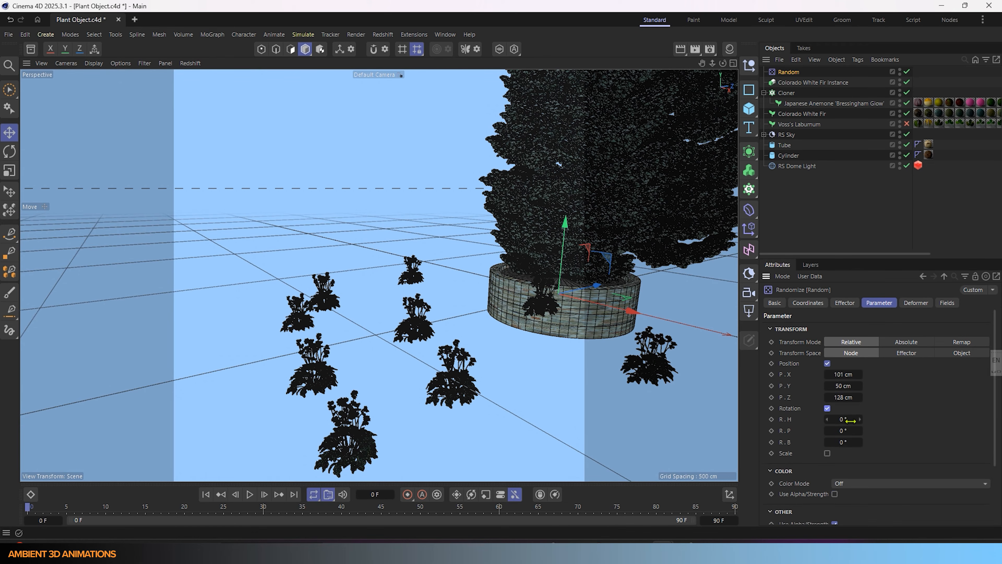
pyautogui.moveTo(847, 420); pyautogui.dragTo(850, 419)
pyautogui.keyDown('alt'); pyautogui.moveTo(411, 407); pyautogui.dragTo(388, 373, button='middle'); pyautogui.keyUp('alt')
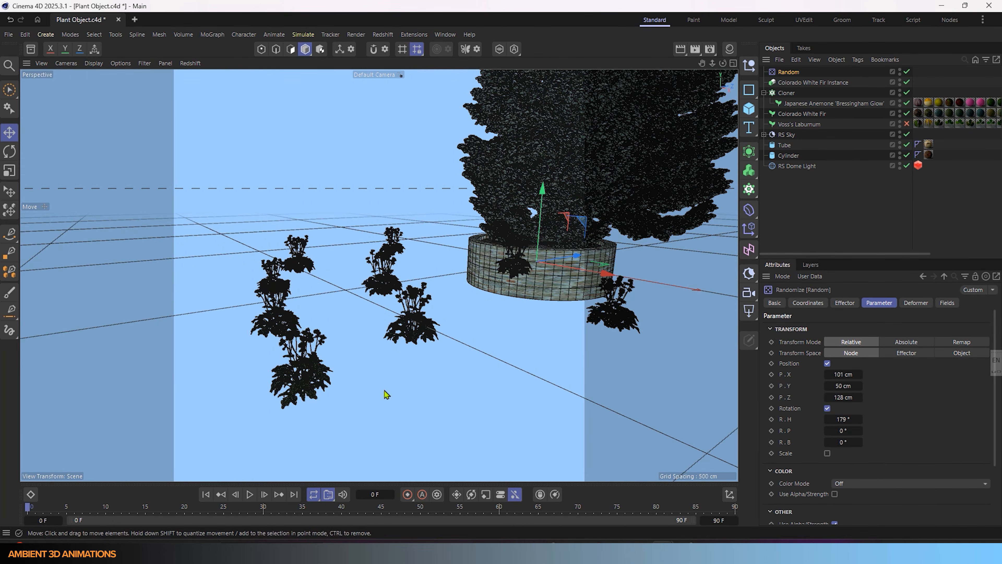
pyautogui.moveTo(384, 394)
pyautogui.keyDown('alt'); pyautogui.mouseDown()
pyautogui.moveTo(374, 380)
pyautogui.moveTo(357, 398)
pyautogui.moveTo(331, 400)
pyautogui.moveTo(382, 390)
pyautogui.mouseUp(); pyautogui.keyUp('alt')
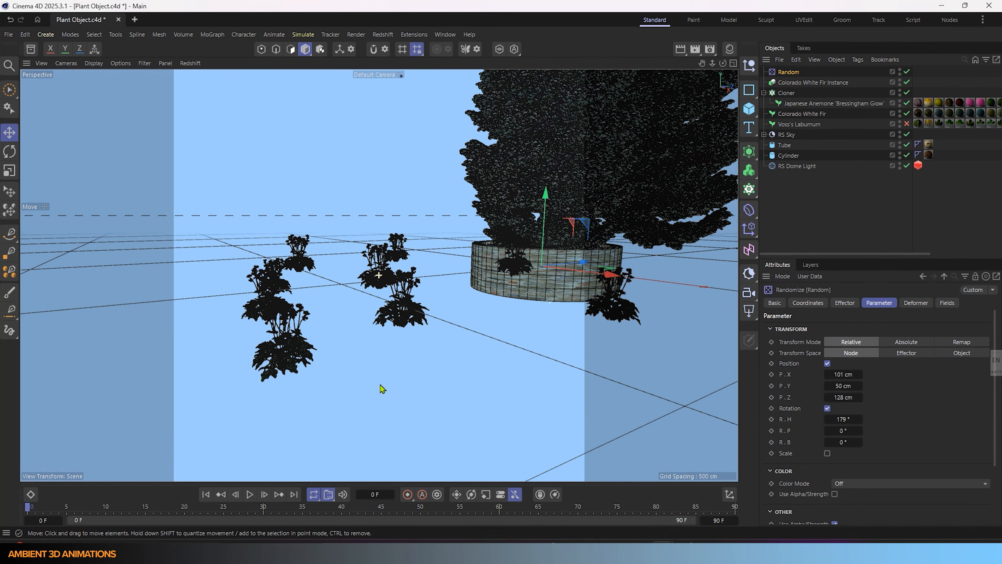
# Add a Plane, move it beneath the anemone clones and scale it up to about 988 cm square as ground
pyautogui.click(749, 111)
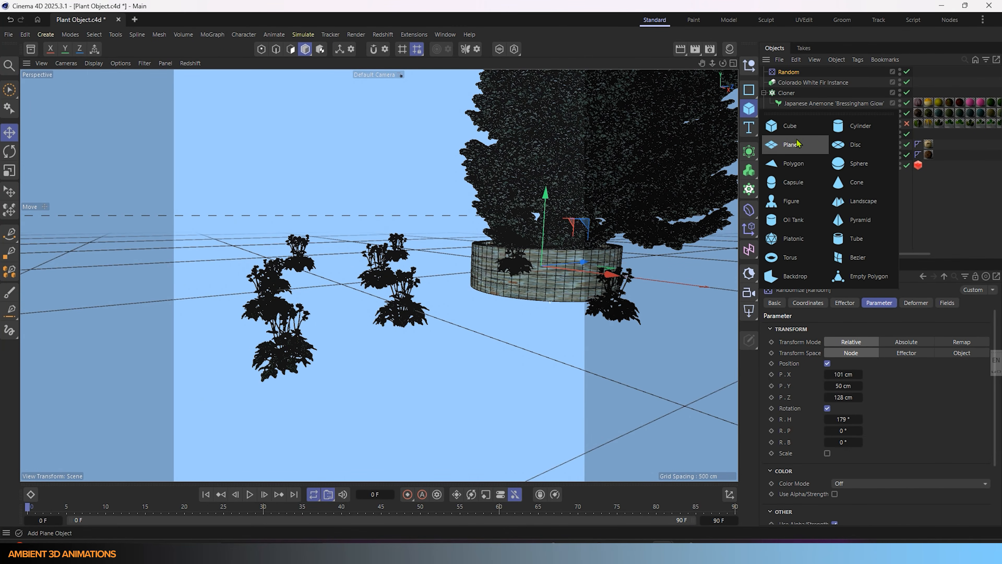
pyautogui.click(793, 144)
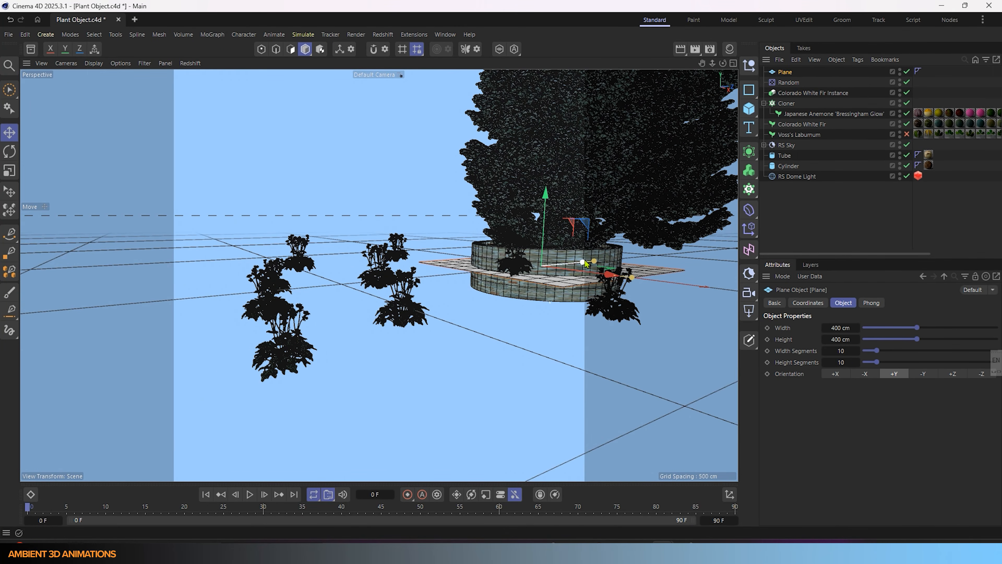
pyautogui.moveTo(586, 264); pyautogui.dragTo(407, 278)
pyautogui.press('t')
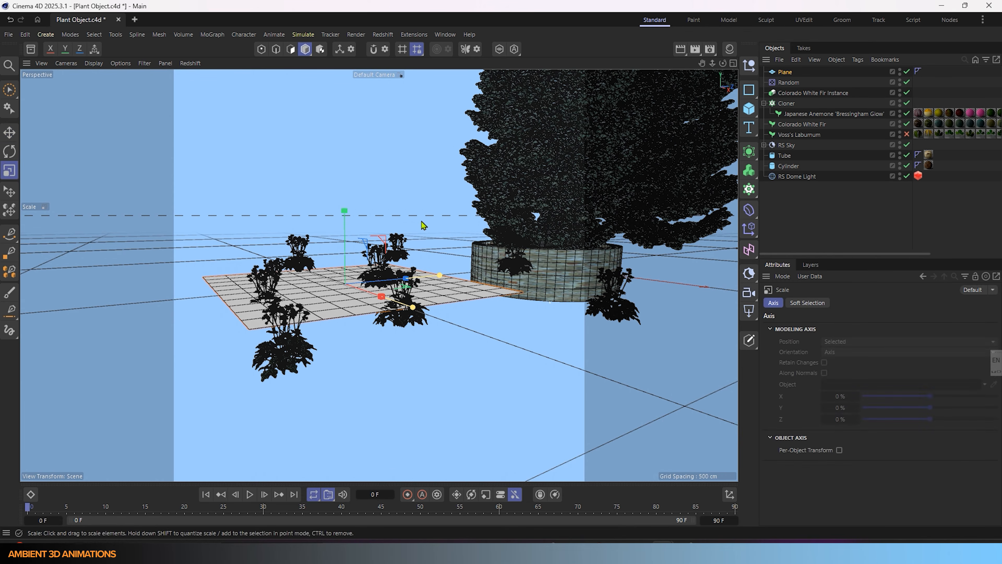
pyautogui.moveTo(423, 225); pyautogui.dragTo(108, 431)
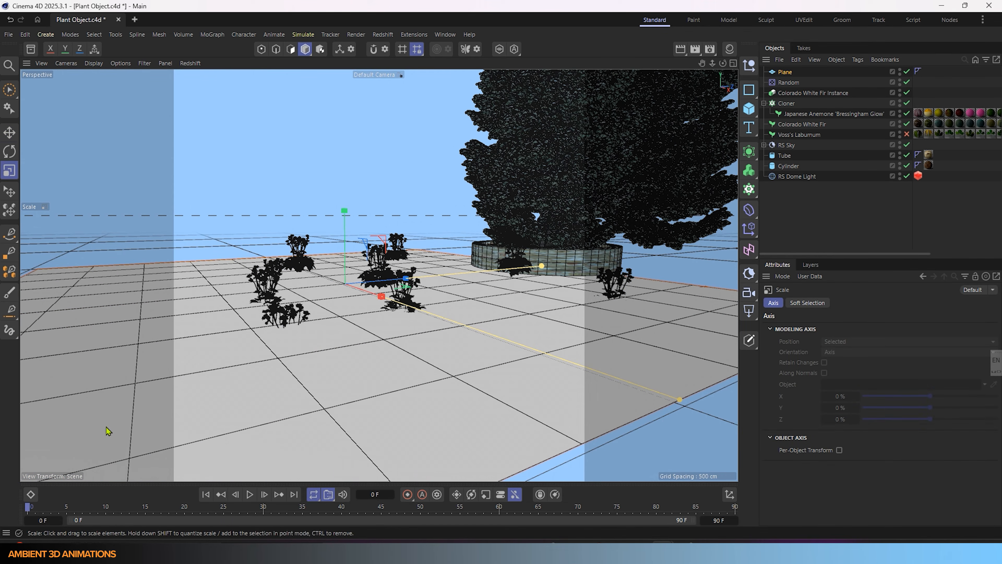
pyautogui.press('r')
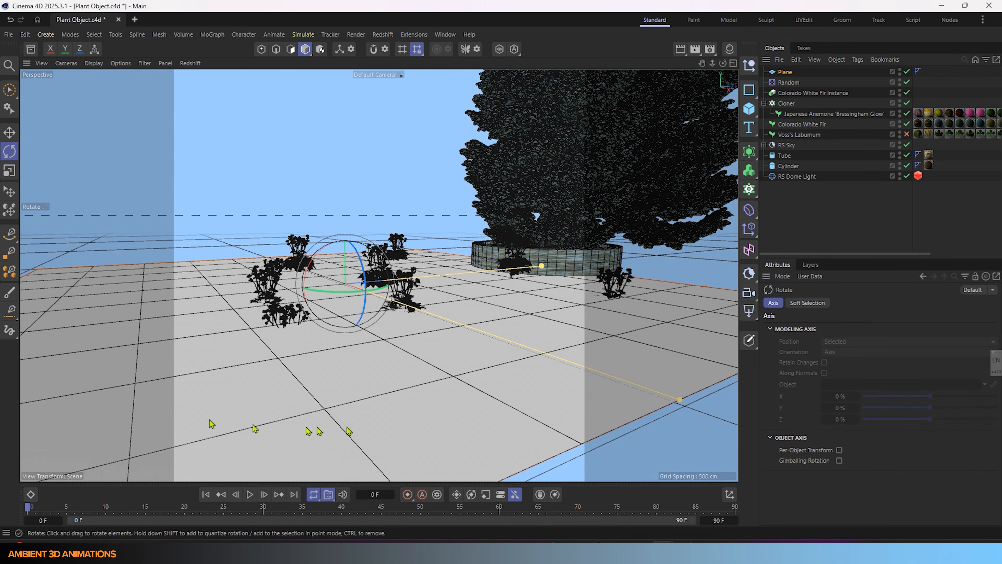
# Set the Random effector's P.Y to 0 cm so the anemones all sit at ground level
pyautogui.click(772, 83)
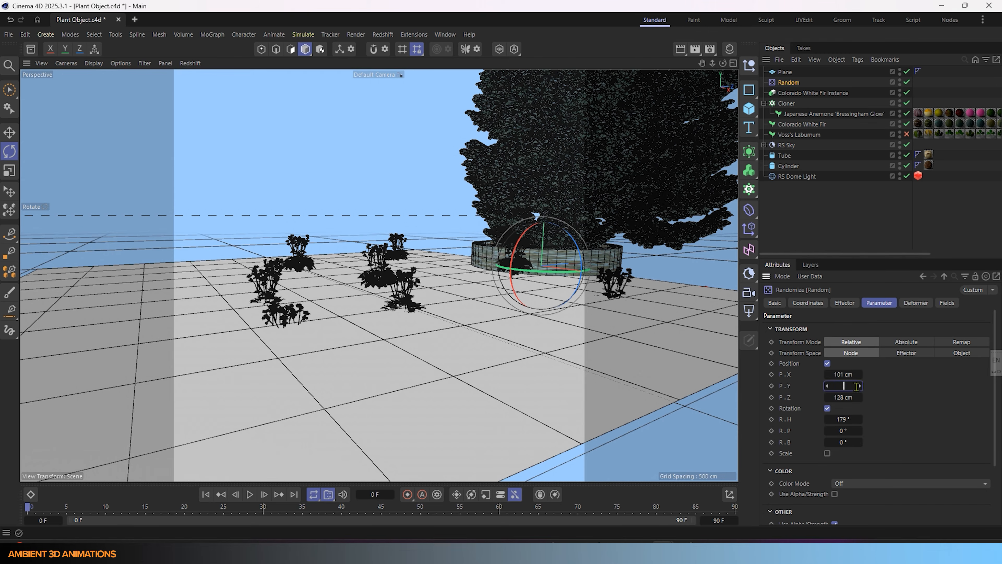
pyautogui.press('Return')
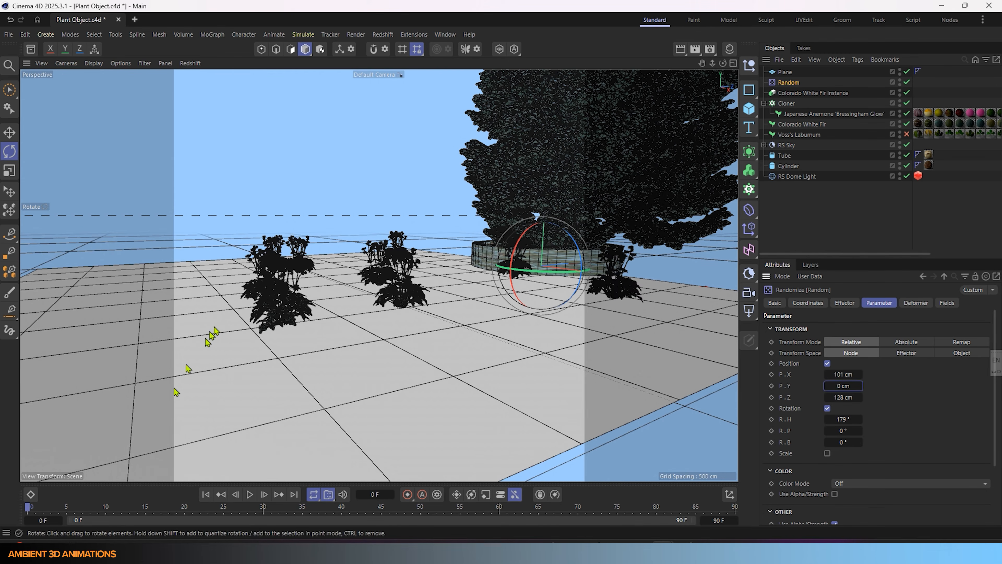
pyautogui.click(498, 396)
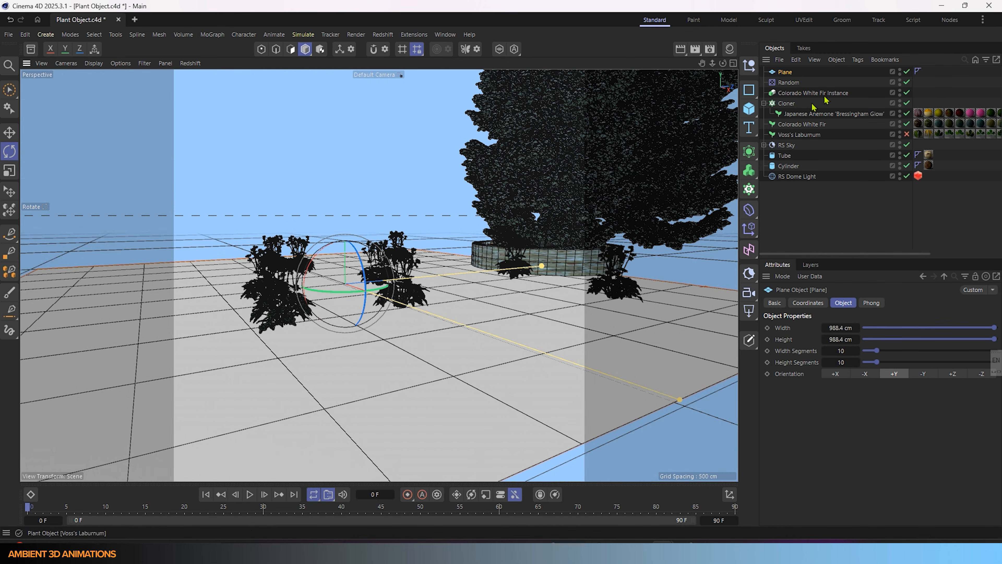
# Move the Cloner a short distance along its Z axis to reposition the anemones on the ground plane
pyautogui.click(789, 83)
pyautogui.click(787, 104)
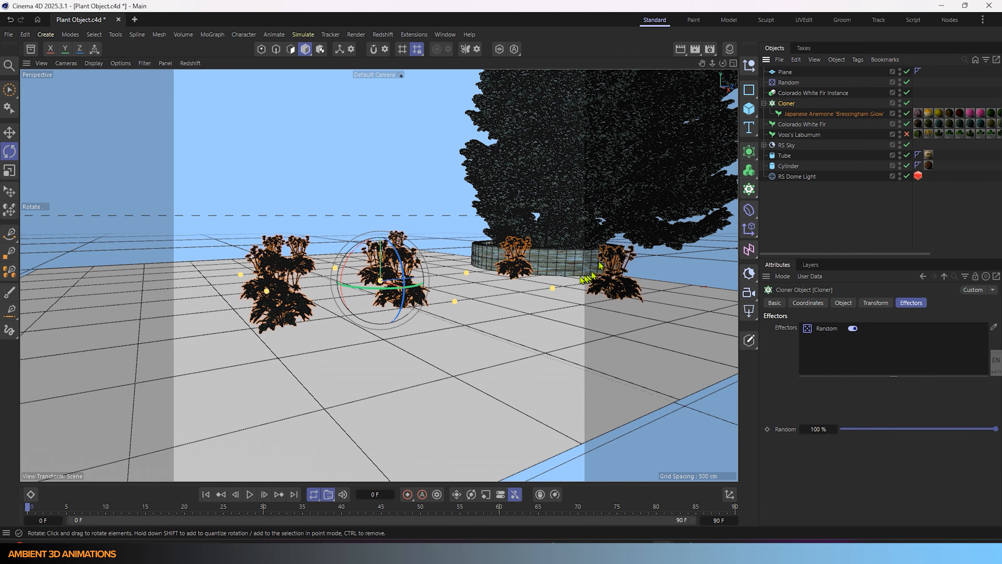
pyautogui.press('e')
pyautogui.moveTo(434, 277); pyautogui.dragTo(366, 286)
pyautogui.keyDown('alt'); pyautogui.moveTo(334, 342); pyautogui.dragTo(408, 340, button='middle'); pyautogui.keyUp('alt')
pyautogui.scroll(-3, 405, 335)
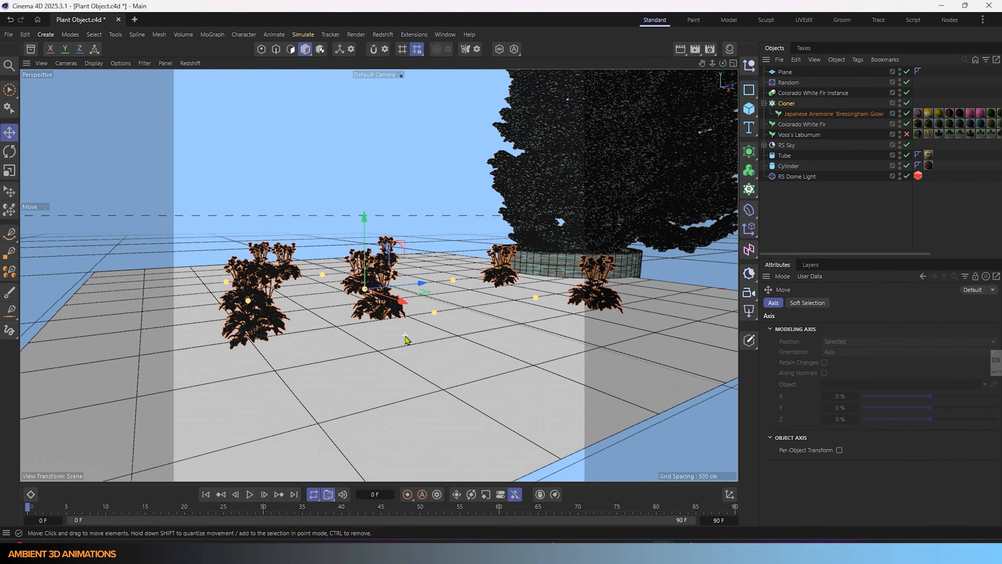
pyautogui.keyDown('alt'); pyautogui.moveTo(405, 345); pyautogui.dragTo(346, 387); pyautogui.keyUp('alt')
pyautogui.keyDown('alt'); pyautogui.moveTo(348, 391); pyautogui.dragTo(396, 434, button='middle'); pyautogui.keyUp('alt')
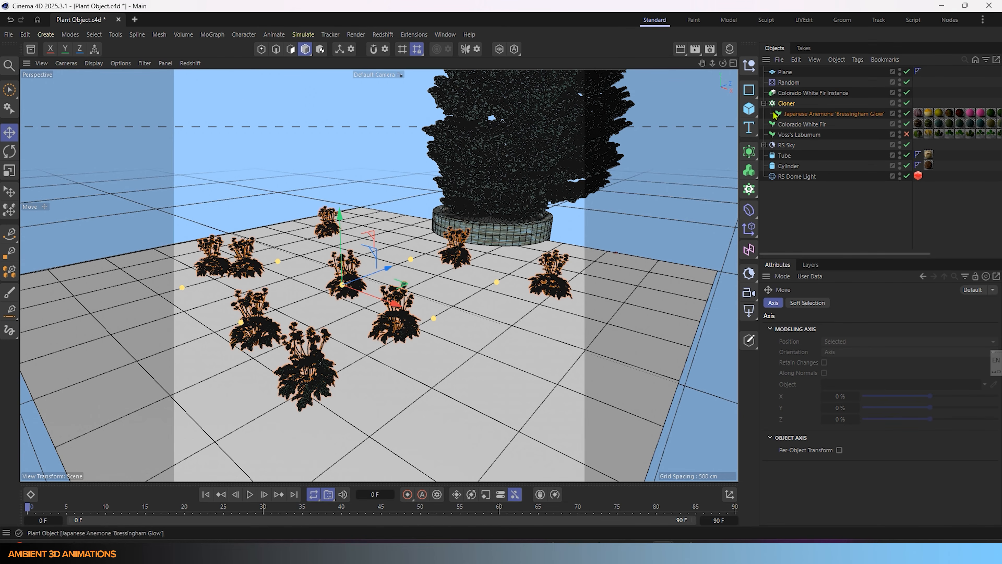
# Review the Cloner and the Colorado White Fir Instance, and start the Redshift IPR in the viewport
pyautogui.click(790, 107)
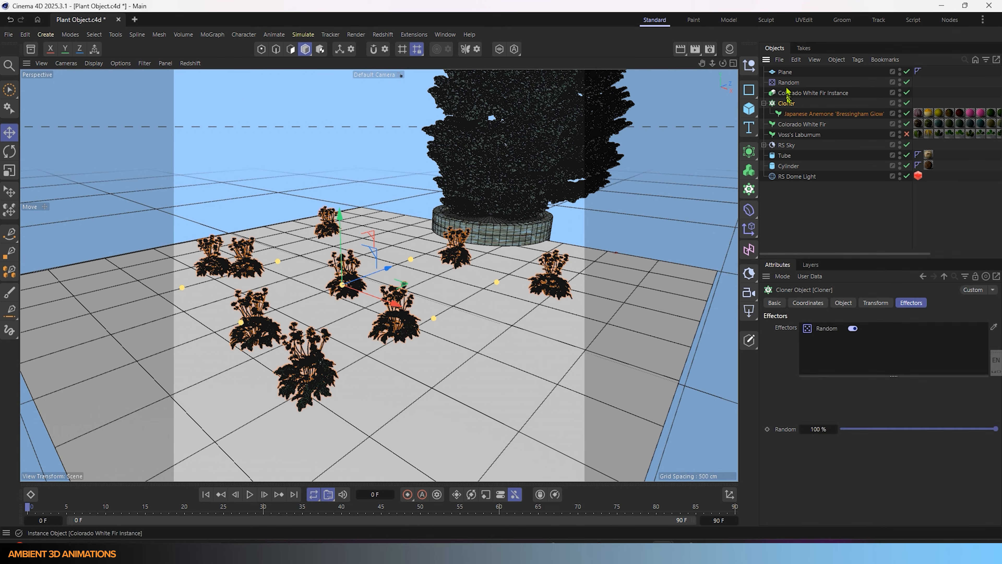
pyautogui.click(786, 95)
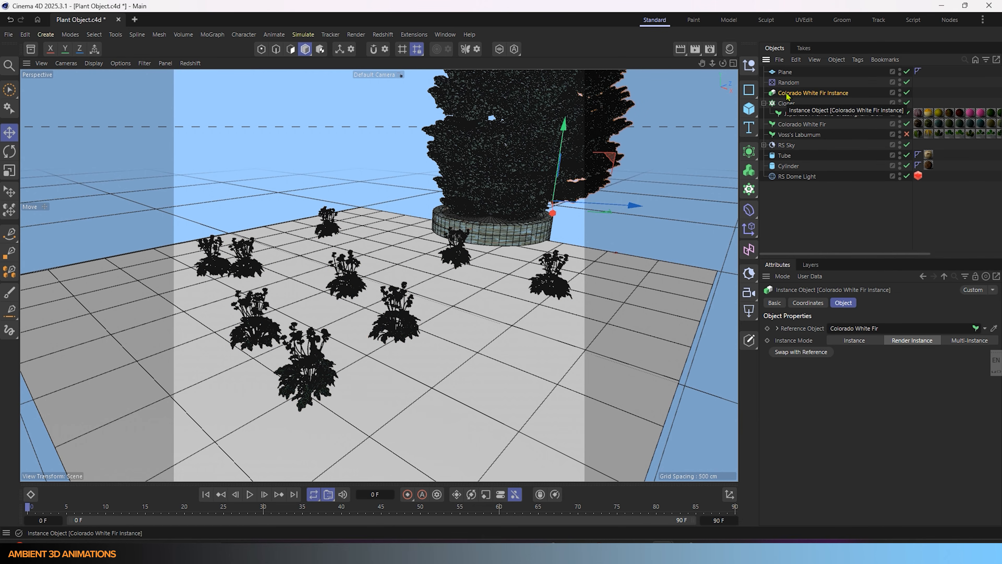
pyautogui.click(192, 64)
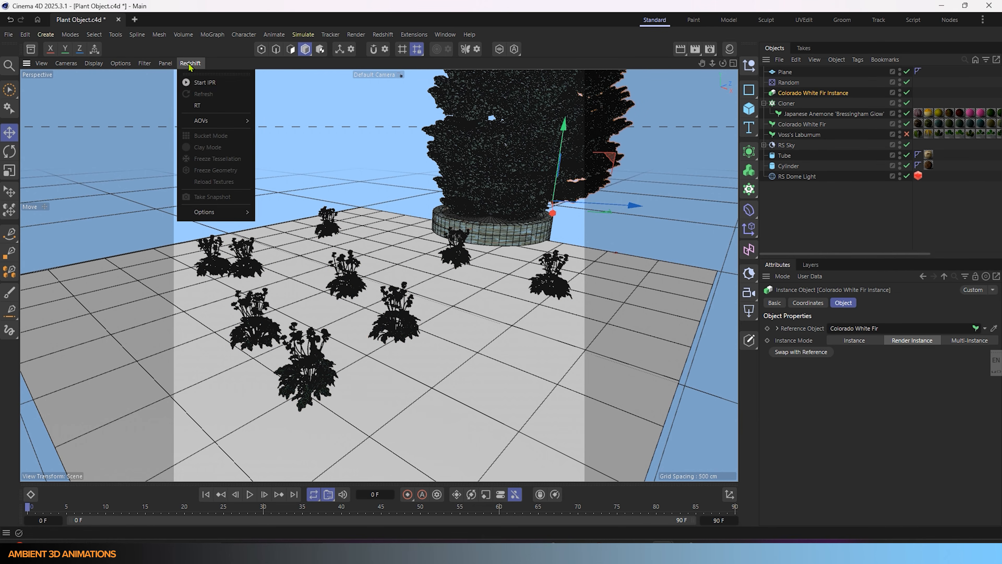
pyautogui.click(193, 83)
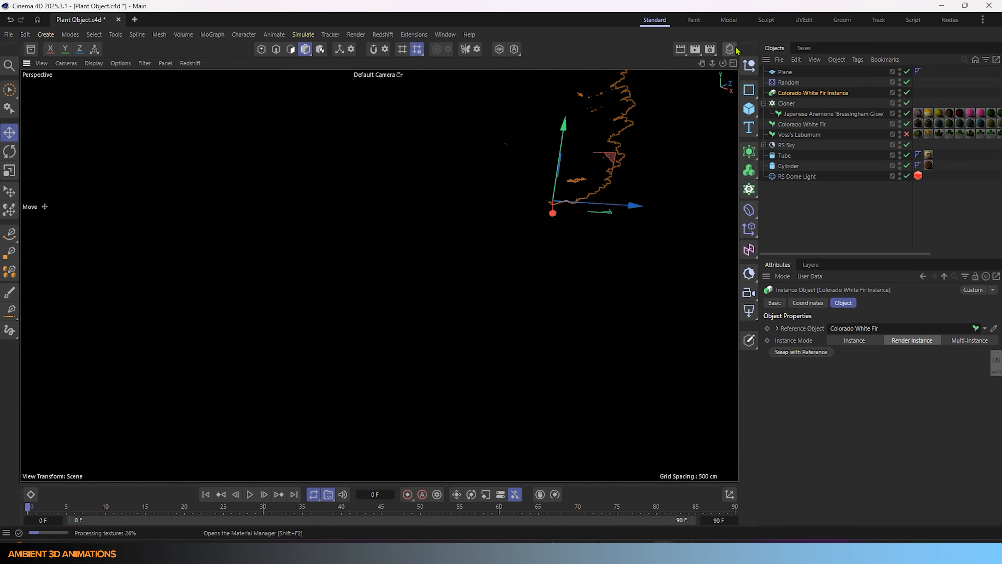
# Show the scene's materials and apply the Aixterior Forest Floor 004 material to the ground plane
pyautogui.click(729, 48)
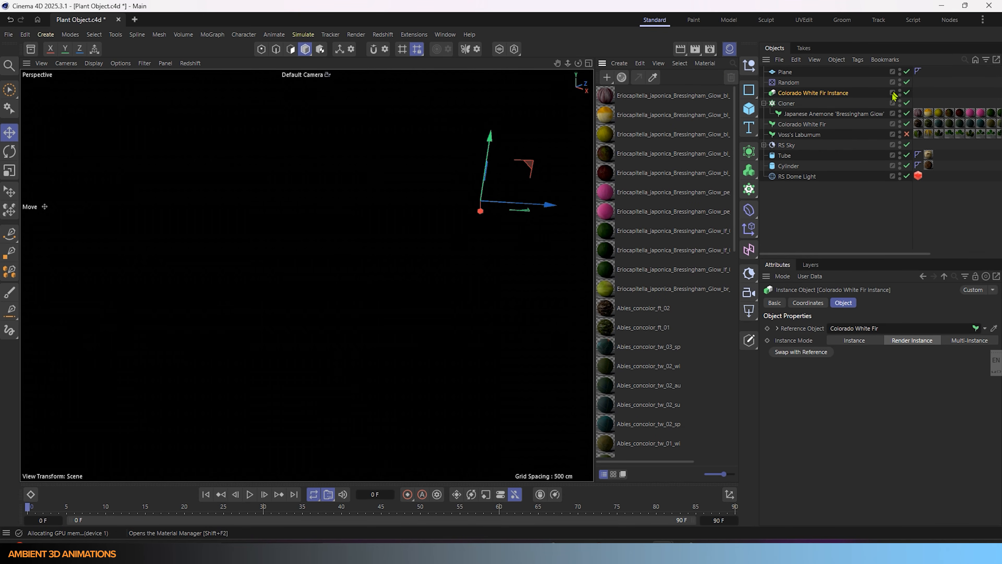
pyautogui.scroll(-10, 645, 419)
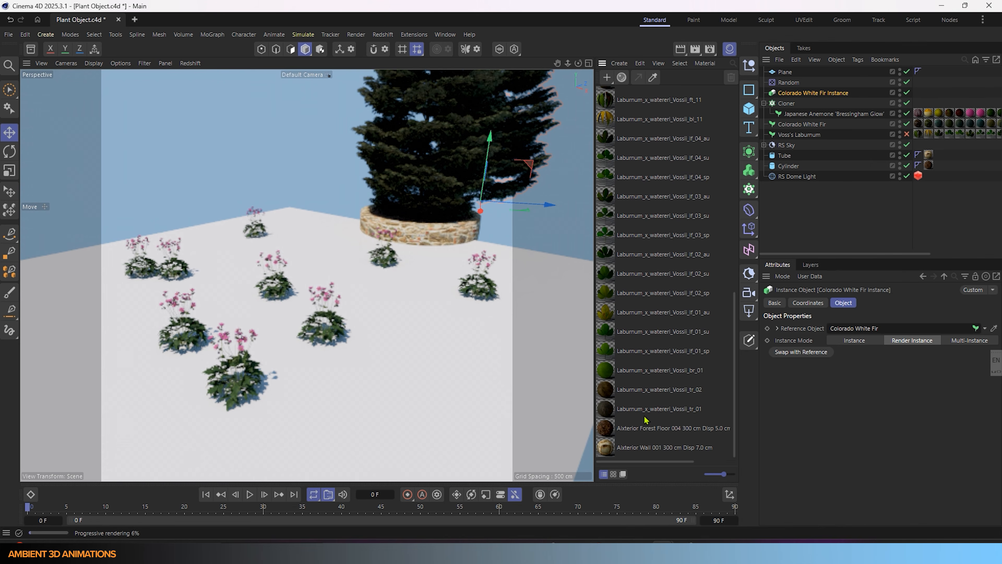
pyautogui.moveTo(594, 431); pyautogui.dragTo(388, 397)
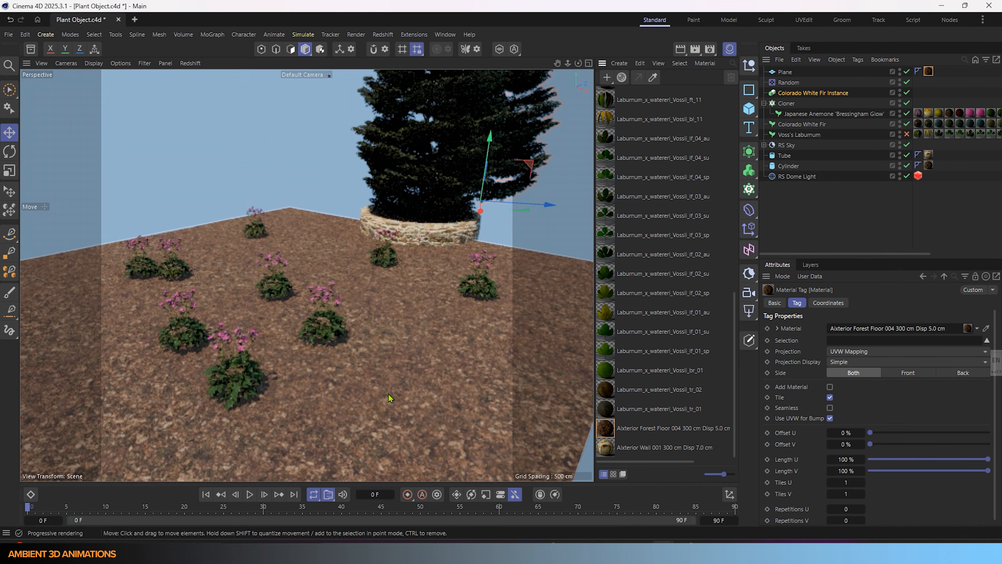
# Examine the rendered anemones up close, and enable Scale with Uniform Scale on the Random effector
pyautogui.scroll(6, 239, 355)
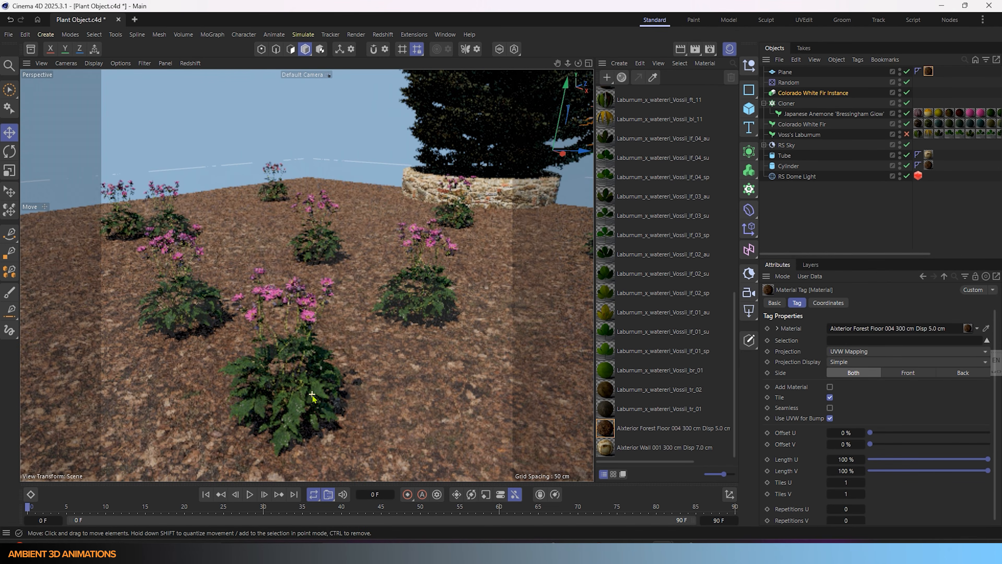
pyautogui.scroll(3, 312, 394)
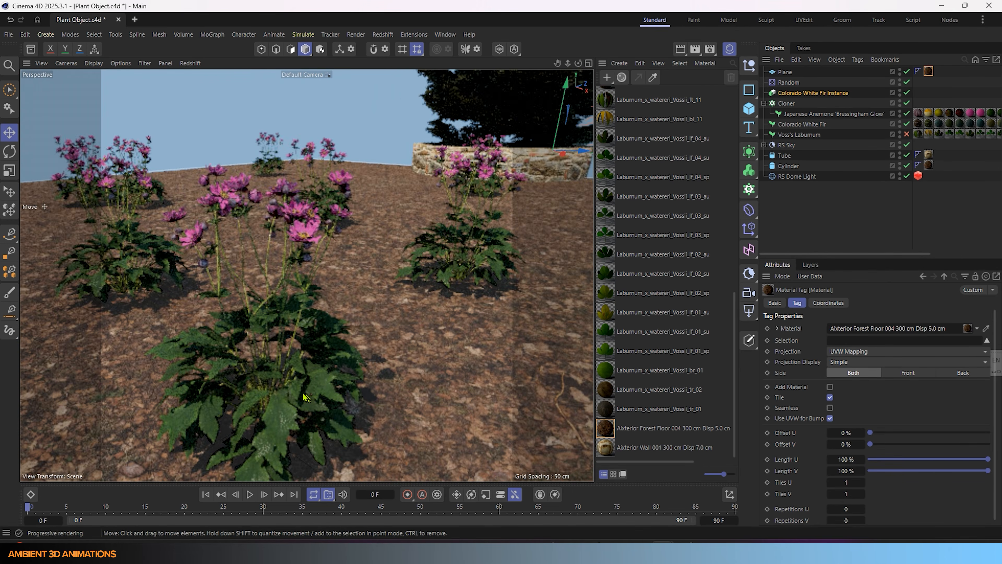
pyautogui.keyDown('alt'); pyautogui.moveTo(300, 390); pyautogui.dragTo(268, 365); pyautogui.keyUp('alt')
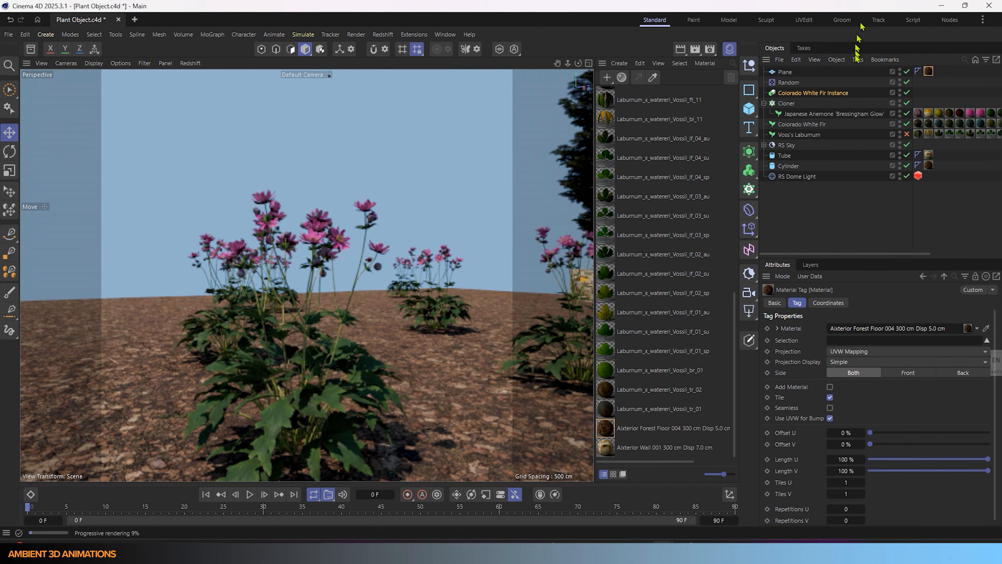
pyautogui.scroll(-5, 292, 373)
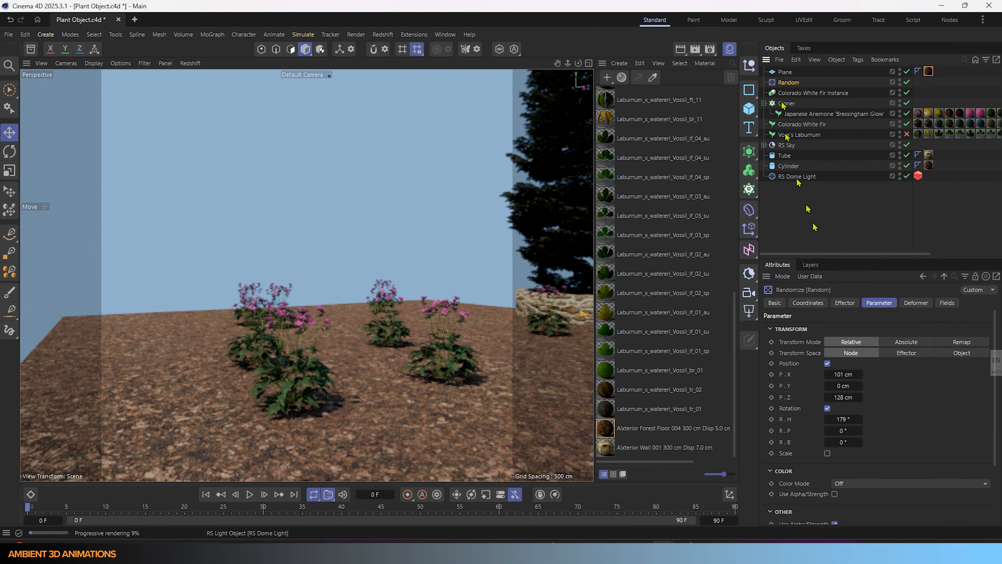
pyautogui.click(788, 83)
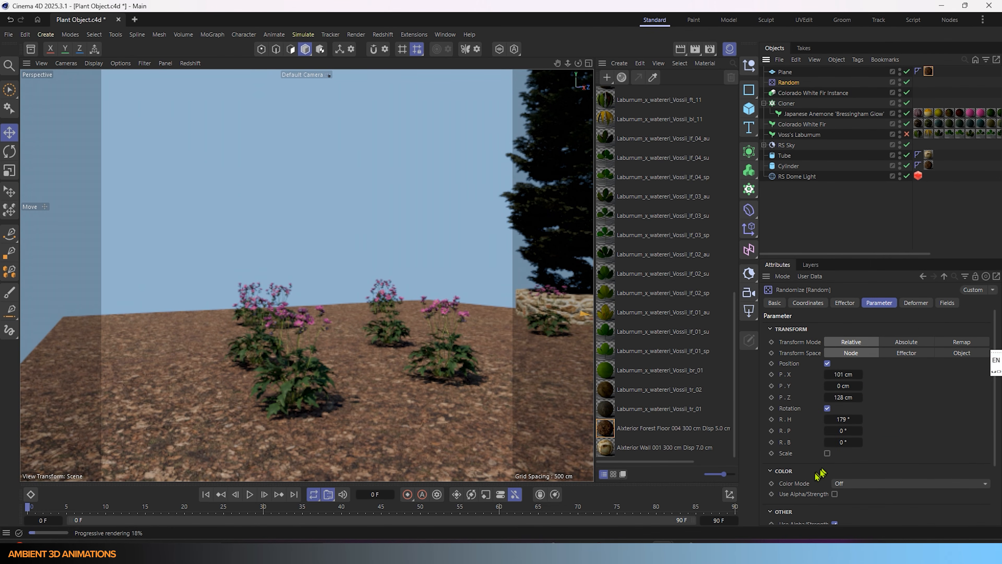
pyautogui.scroll(-3, 820, 474)
pyautogui.scroll(2, 816, 428)
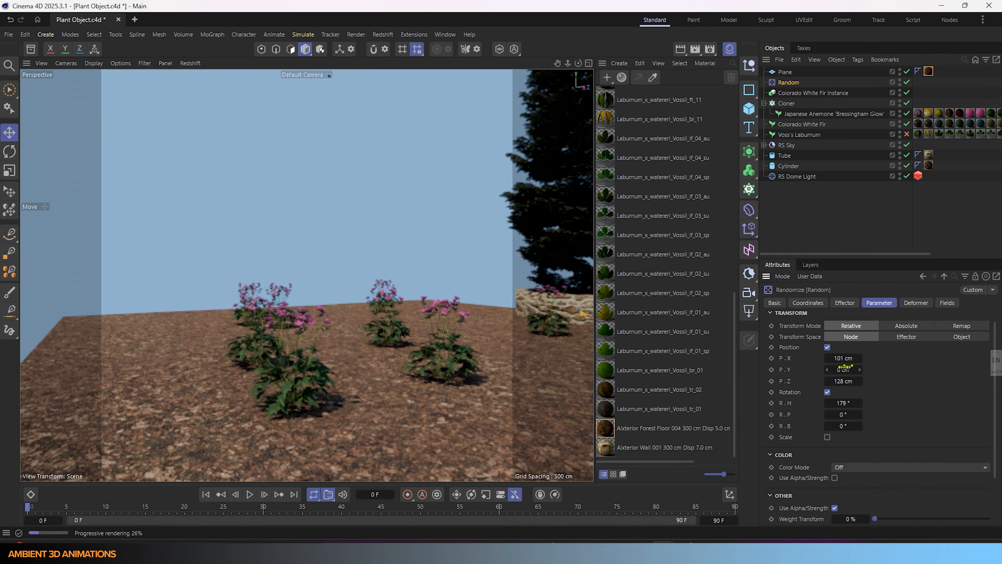
pyautogui.click(827, 437)
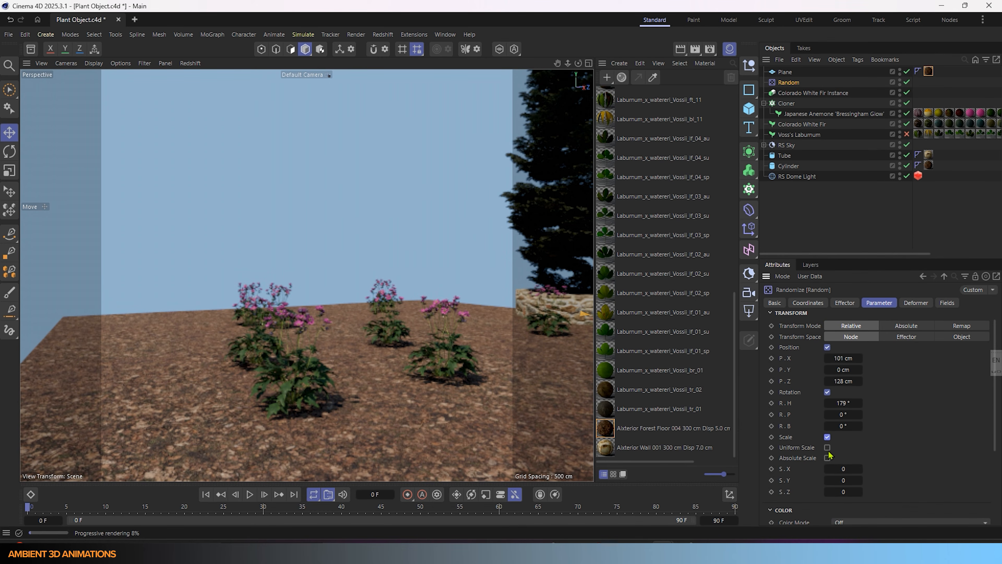
pyautogui.click(827, 448)
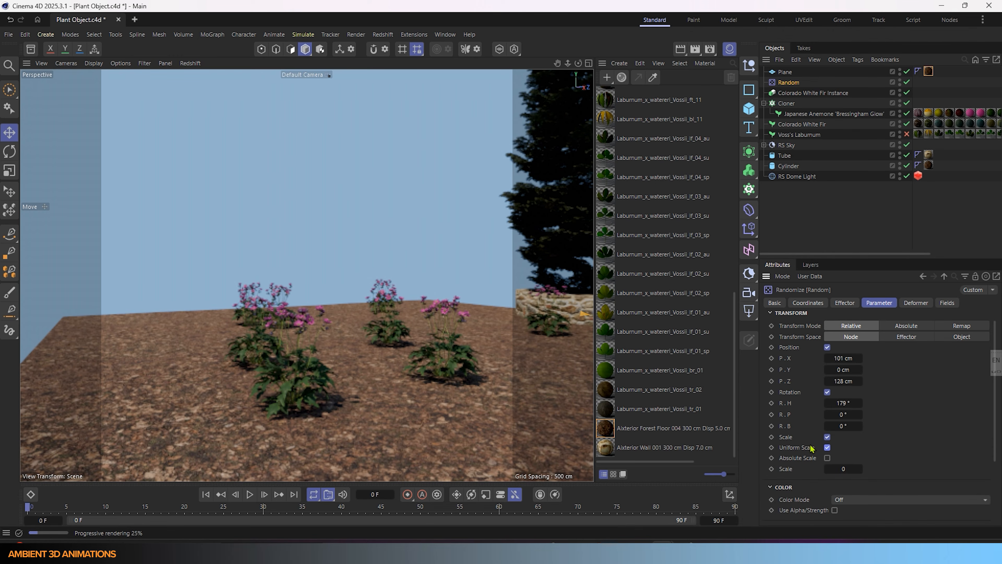
# Set the Random effector's uniform Scale to 0.5 and check the size variation in the render
pyautogui.click(859, 469)
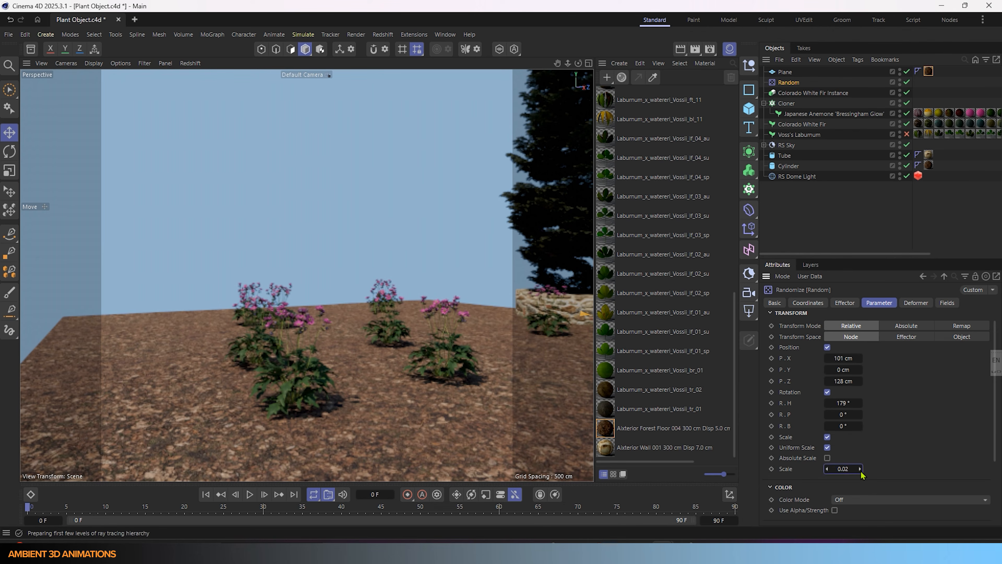
pyautogui.click(859, 470)
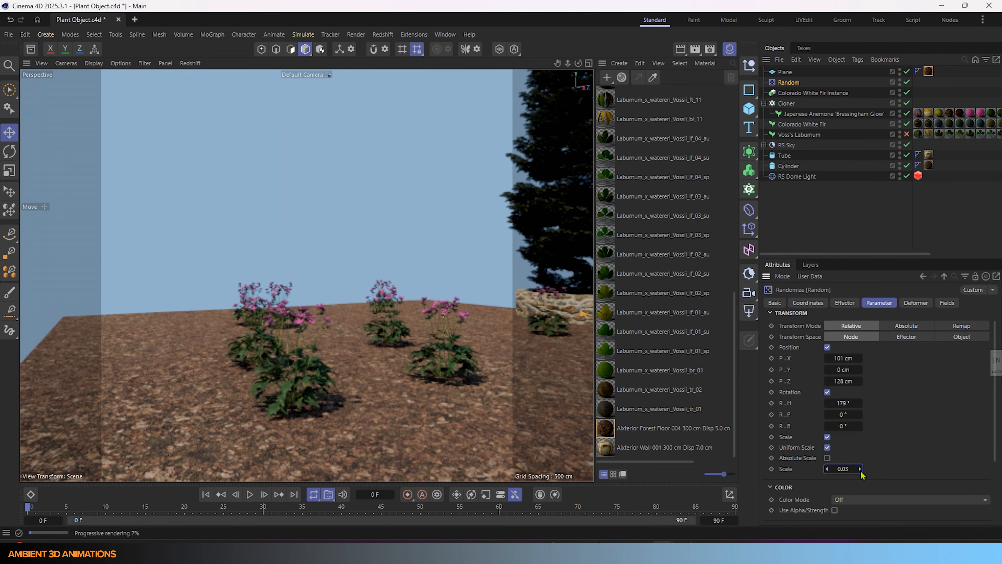
pyautogui.click(859, 469)
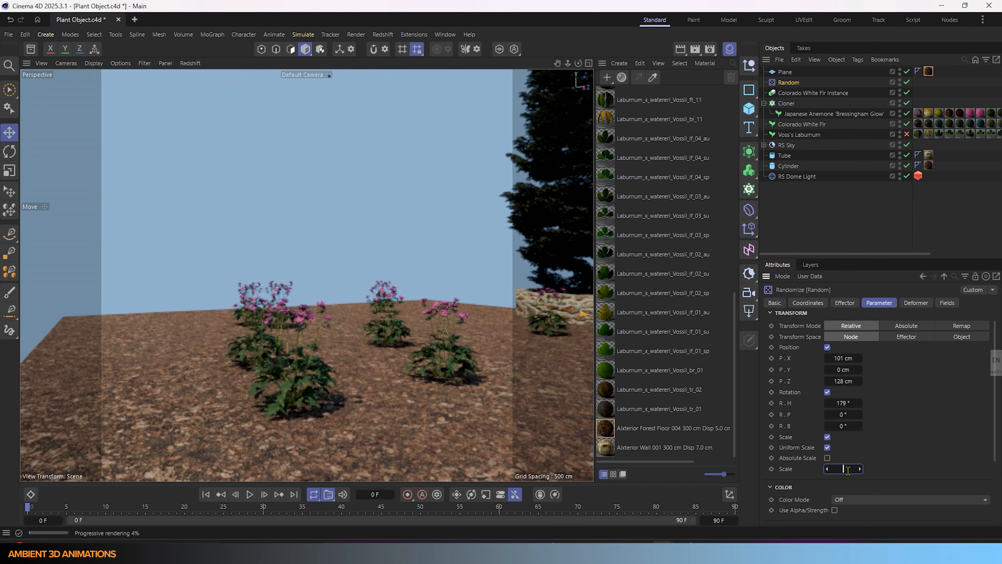
pyautogui.press('Return')
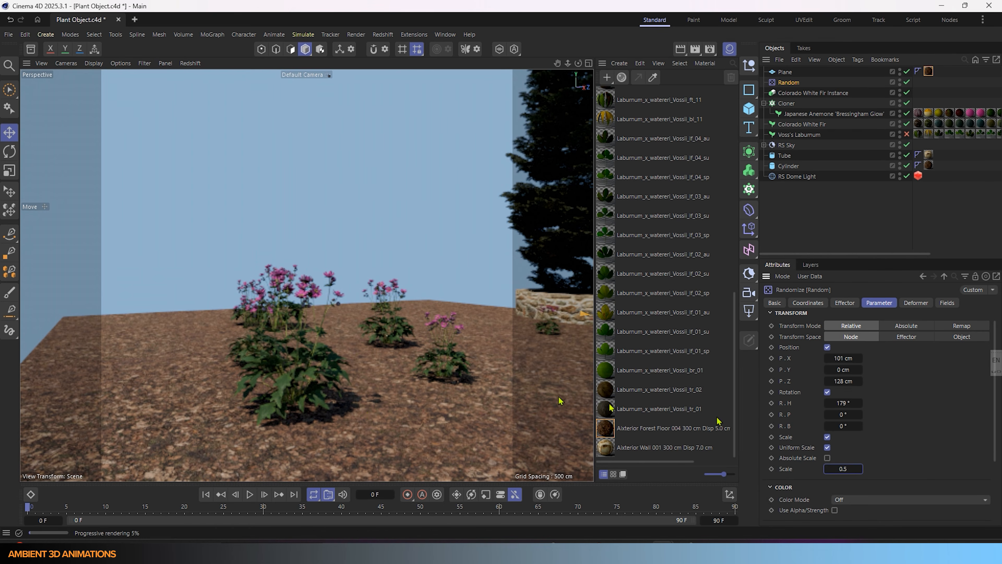
pyautogui.keyDown('alt'); pyautogui.moveTo(412, 376); pyautogui.dragTo(386, 377); pyautogui.keyUp('alt')
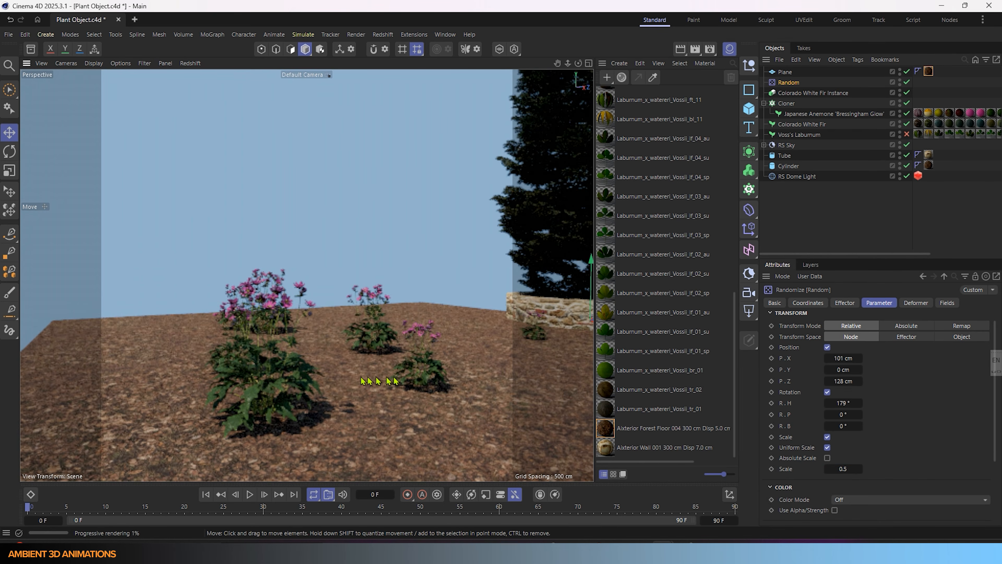
pyautogui.scroll(-2, 323, 376)
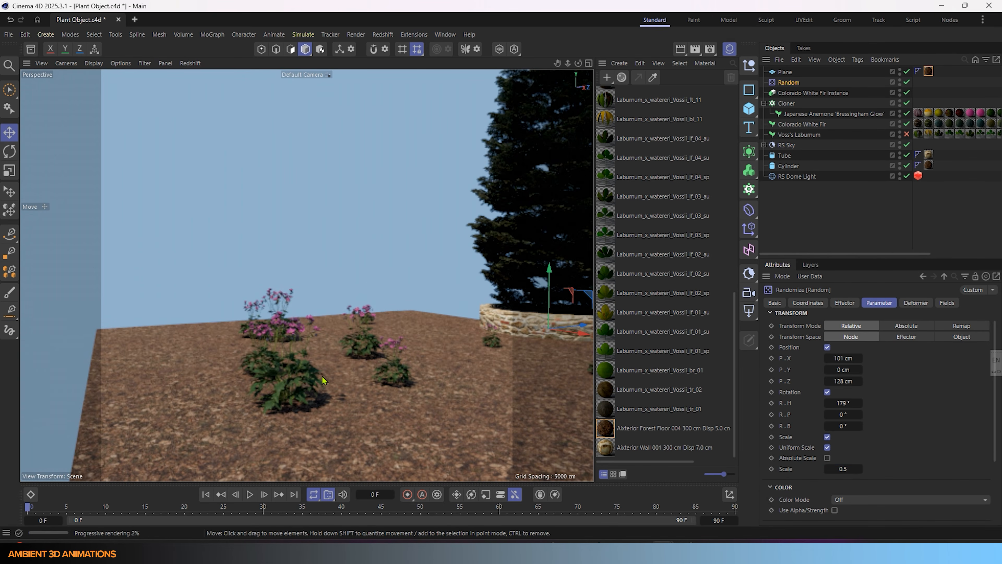
# Inspect the scattered anemones in the render from several angles, both close up and from farther away
pyautogui.keyDown('alt'); pyautogui.moveTo(351, 375); pyautogui.dragTo(221, 376); pyautogui.keyUp('alt')
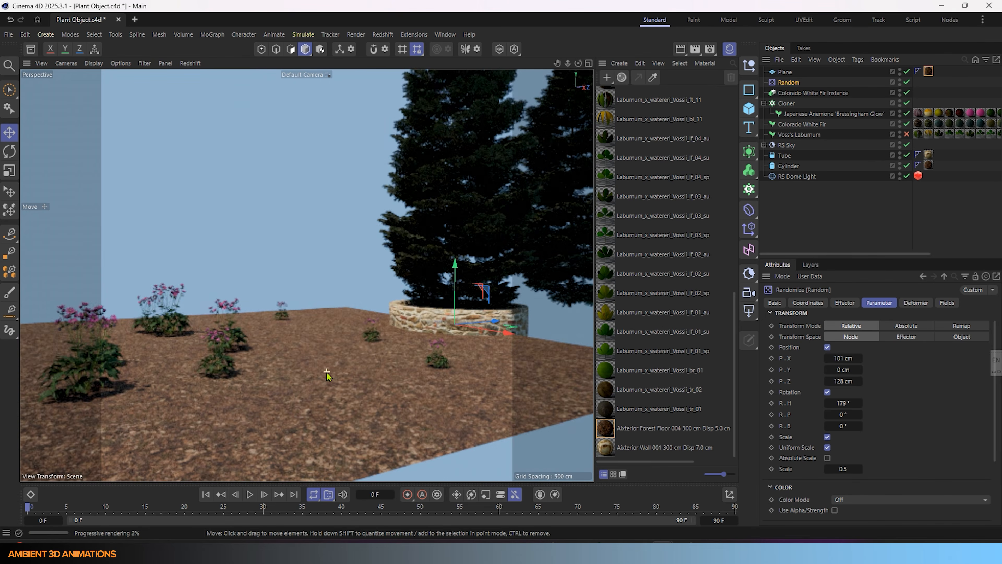
pyautogui.keyDown('alt'); pyautogui.moveTo(327, 371); pyautogui.dragTo(525, 395); pyautogui.keyUp('alt')
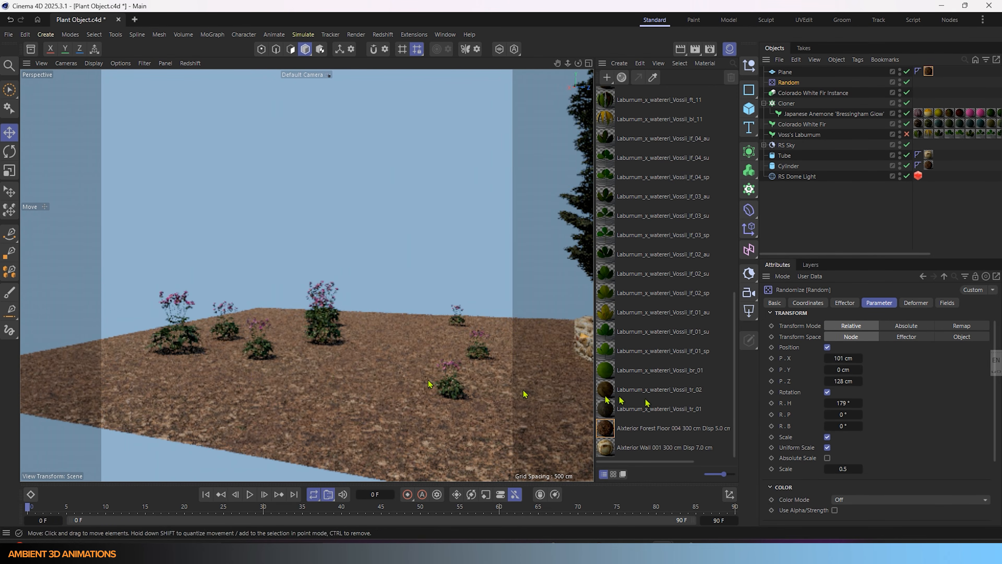
pyautogui.scroll(1, 930, 452)
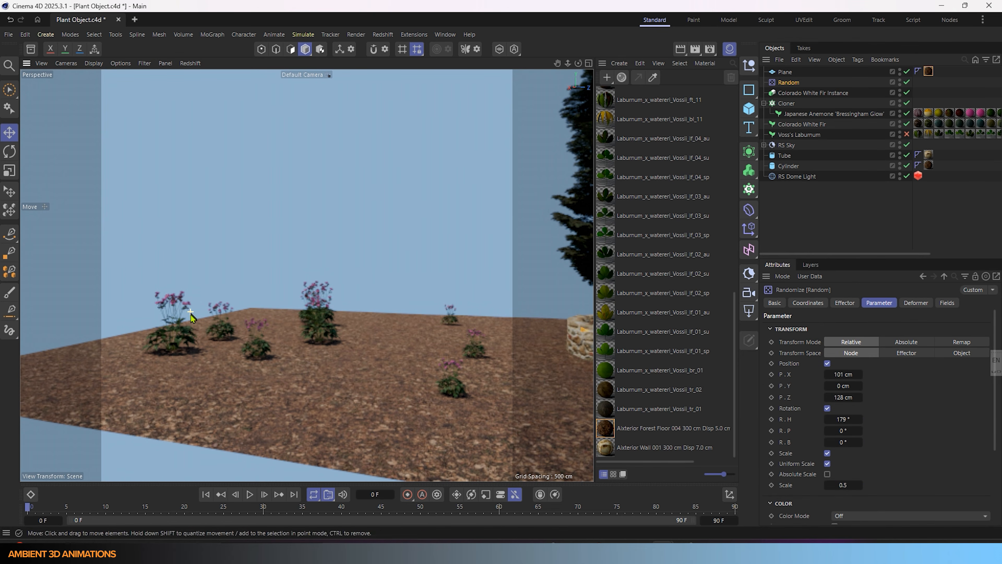
pyautogui.scroll(3, 190, 318)
pyautogui.scroll(2, 190, 318)
pyautogui.scroll(5, 373, 385)
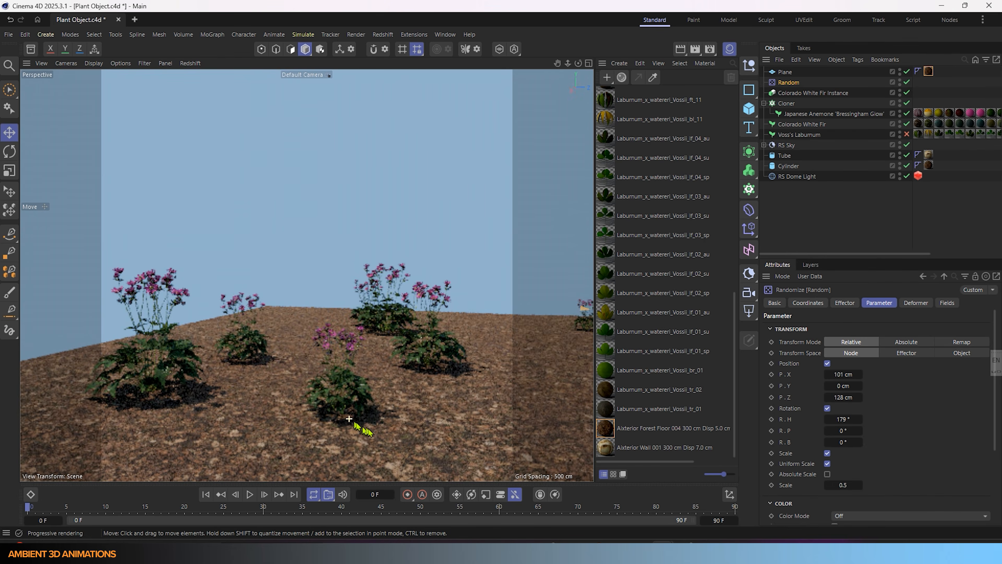
pyautogui.scroll(-6, 375, 412)
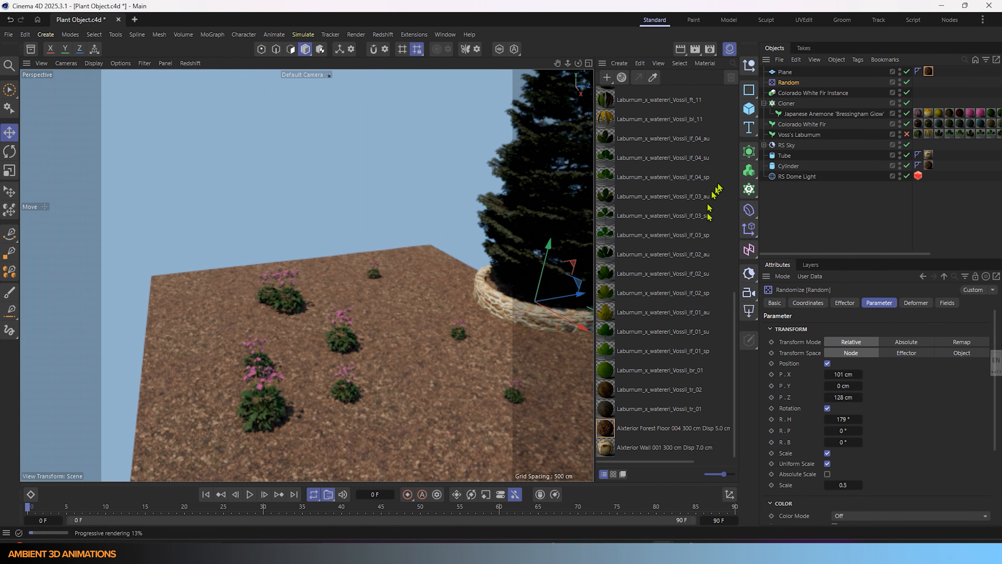
# Review the instance mode of the Colorado White Fir Instance and the Cloner's object properties
pyautogui.click(828, 93)
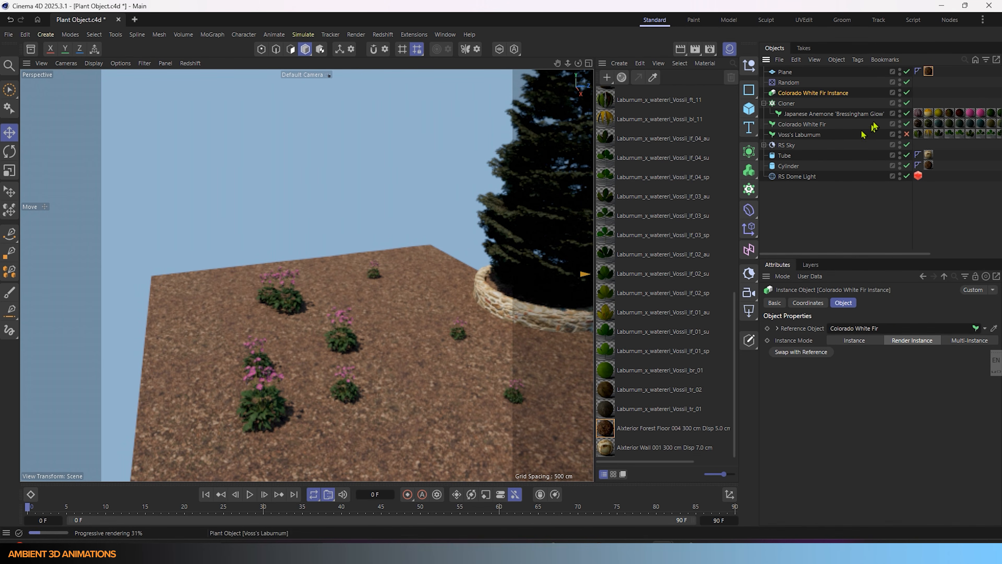
pyautogui.click(789, 105)
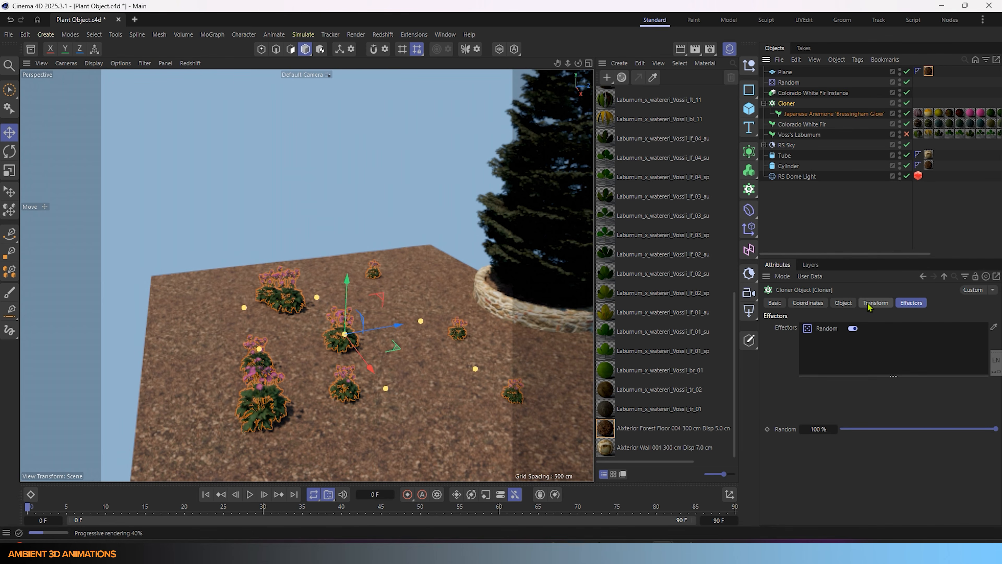
pyautogui.click(875, 302)
pyautogui.click(843, 303)
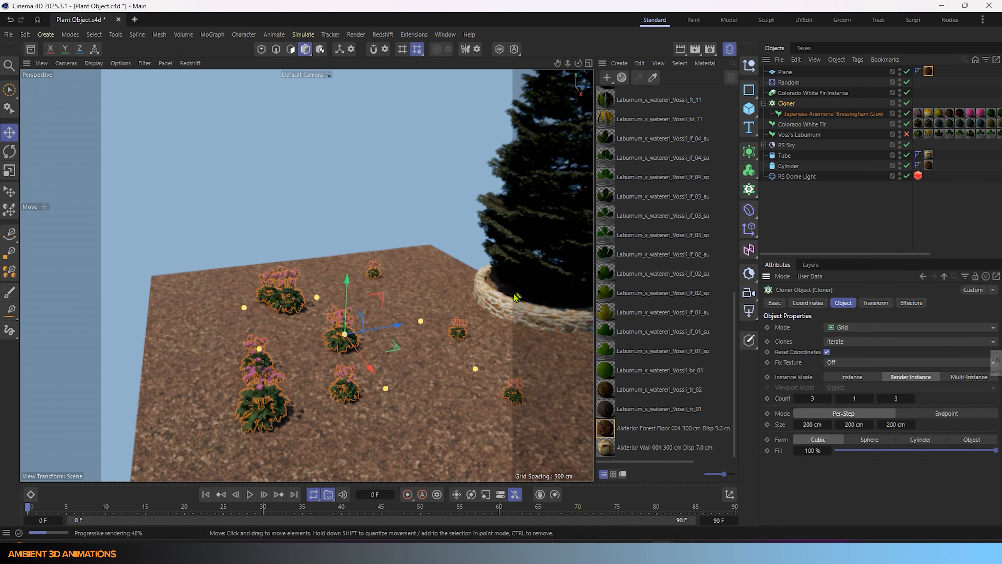